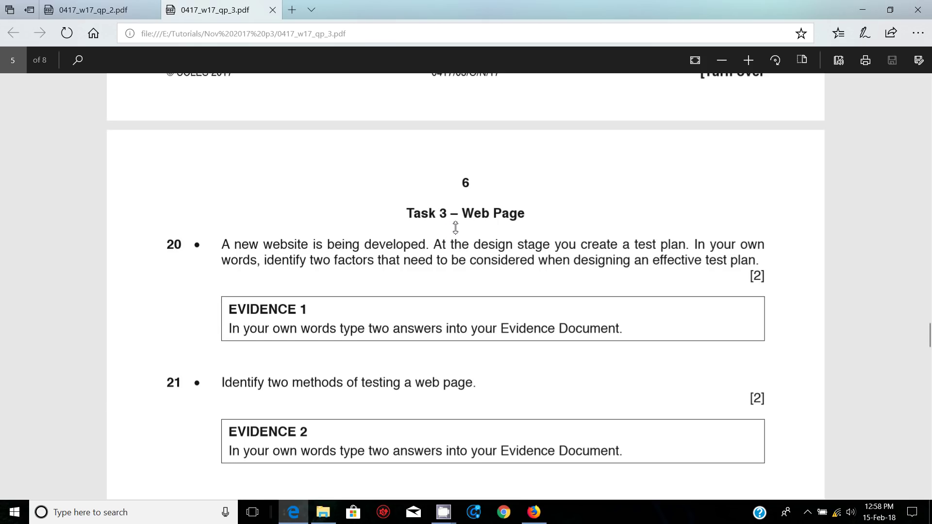
- Review questions 20 and 21 in the question paper and open the 173evidence0001 Word document from the SFiles folder
{"action": "scroll", "coordinate": [452, 228], "scroll_direction": "down", "scroll_amount": 2}
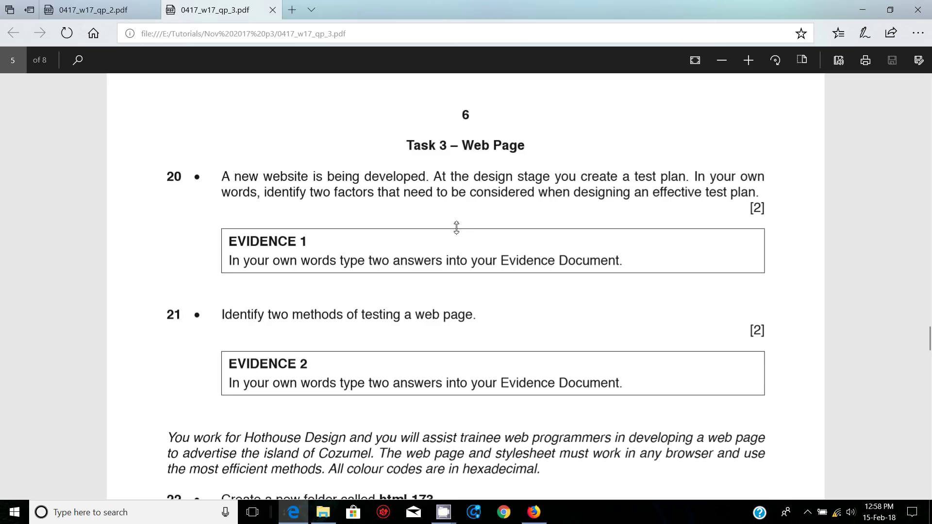
{"action": "scroll", "coordinate": [456, 227], "scroll_direction": "down", "scroll_amount": 2}
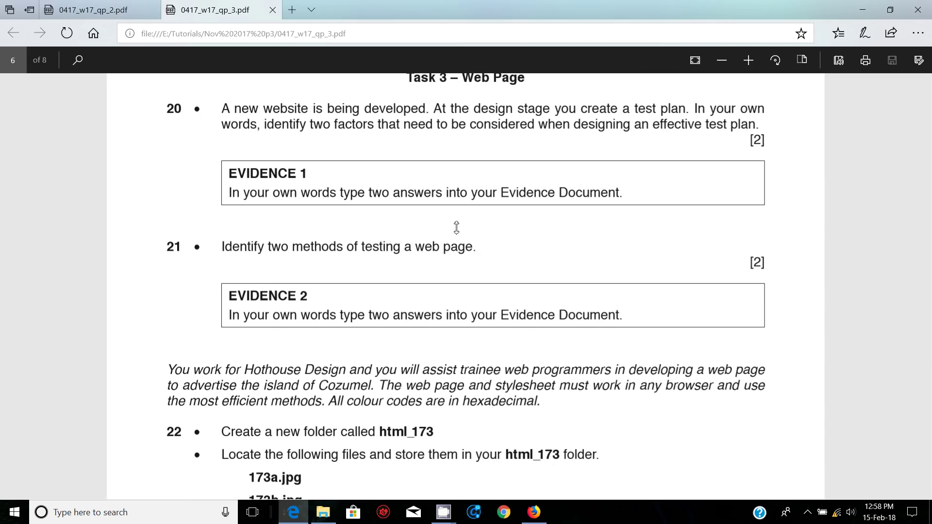
{"action": "scroll", "coordinate": [458, 243], "scroll_direction": "up", "scroll_amount": 2}
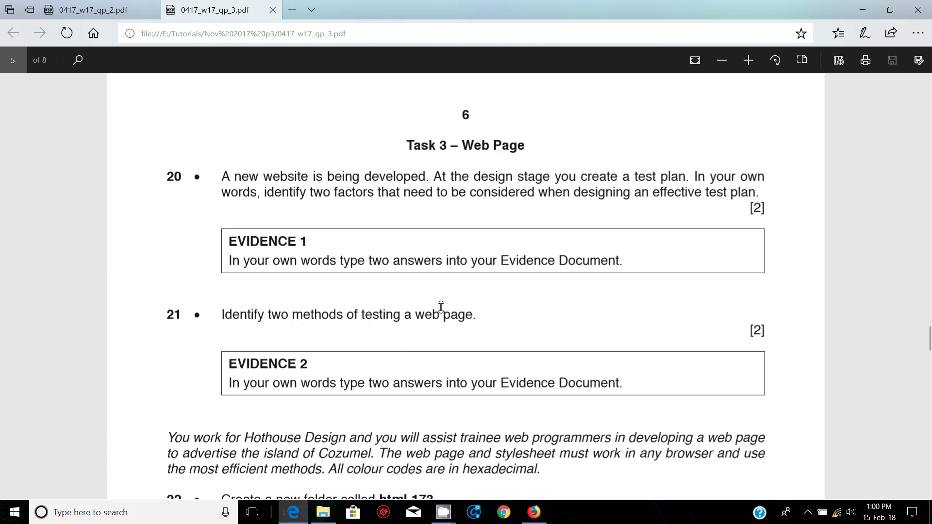
{"action": "mouse_move", "coordinate": [326, 520]}
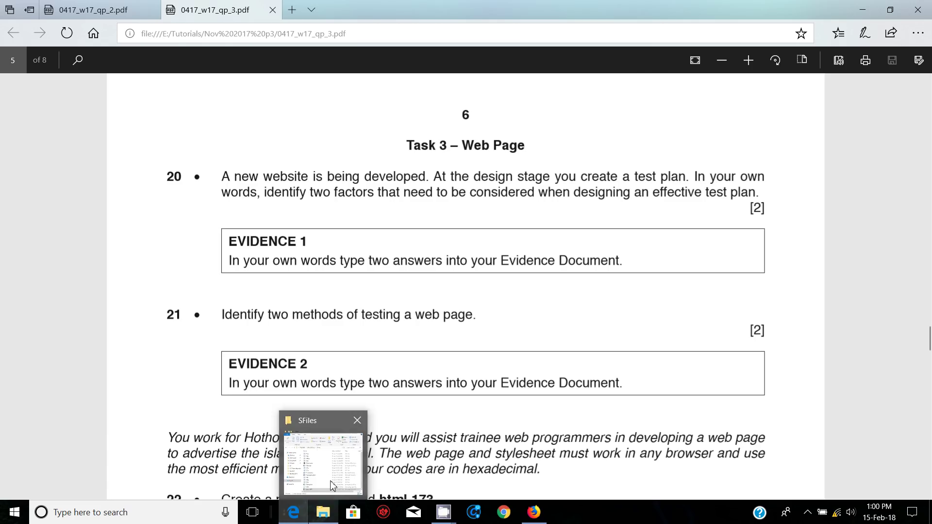
{"action": "left_click", "coordinate": [331, 476]}
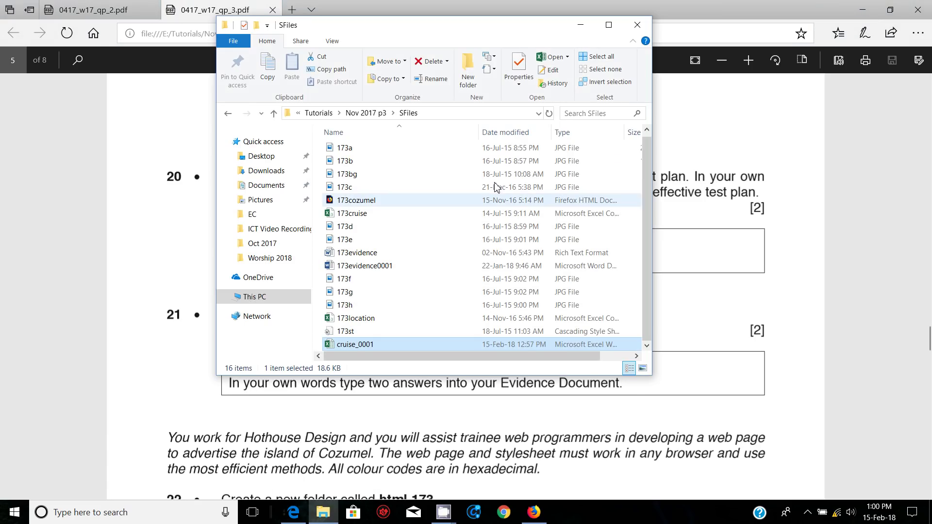
{"action": "double_click", "coordinate": [385, 266]}
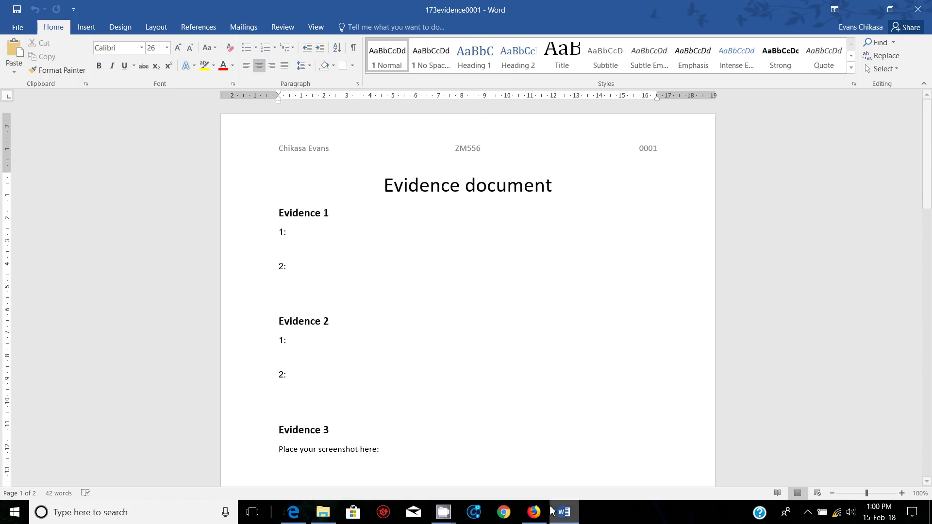
- Fill in Evidence 1 with "Consider the target audience" as answer 1 and "Consider the purpose of the website" as answer 2
{"action": "left_click", "coordinate": [293, 512]}
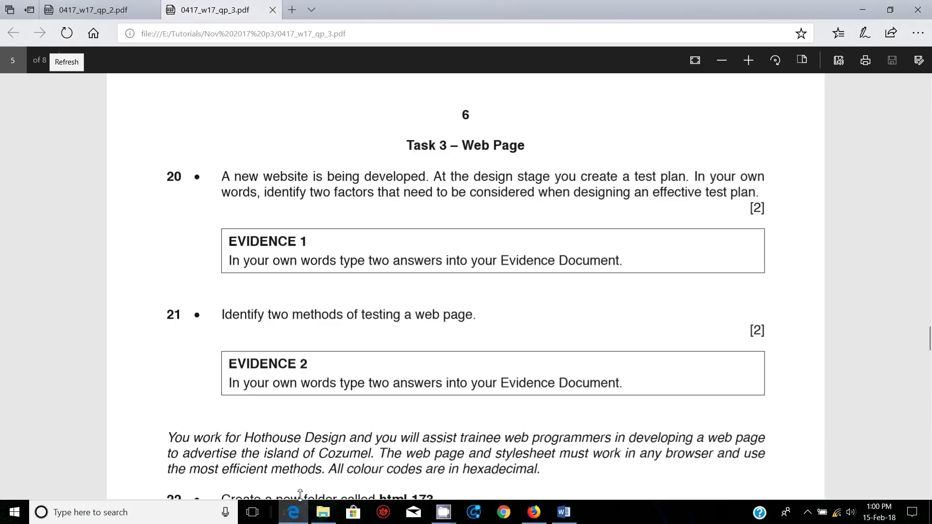
{"action": "left_click", "coordinate": [296, 511]}
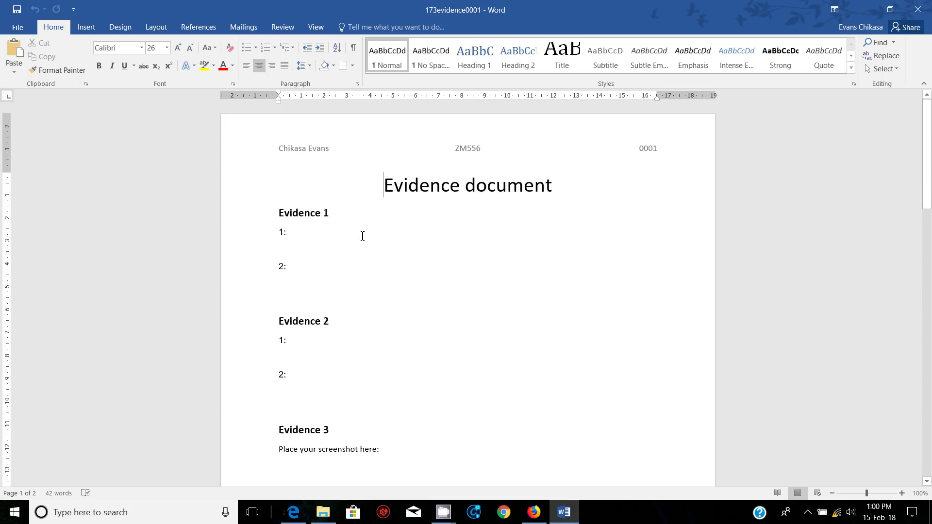
{"action": "left_click", "coordinate": [325, 229]}
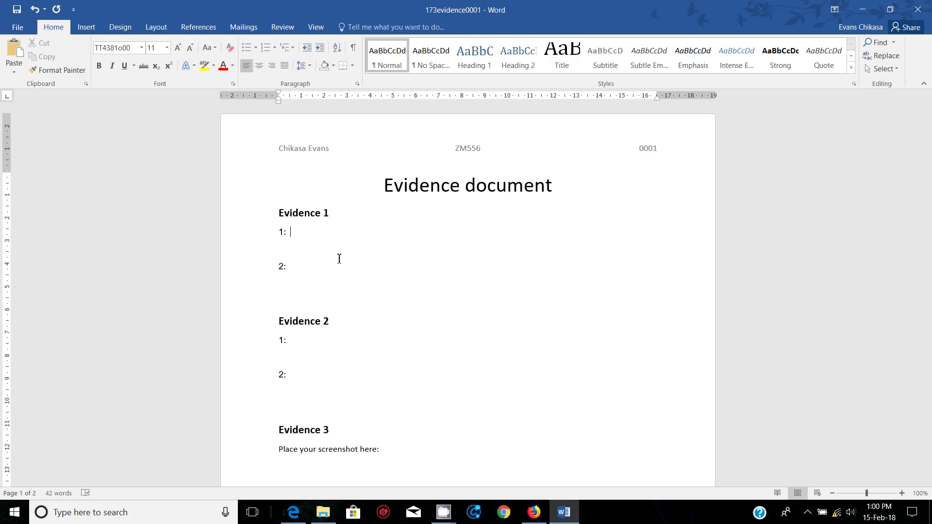
{"action": "type", "text": "Consider the target audience"}
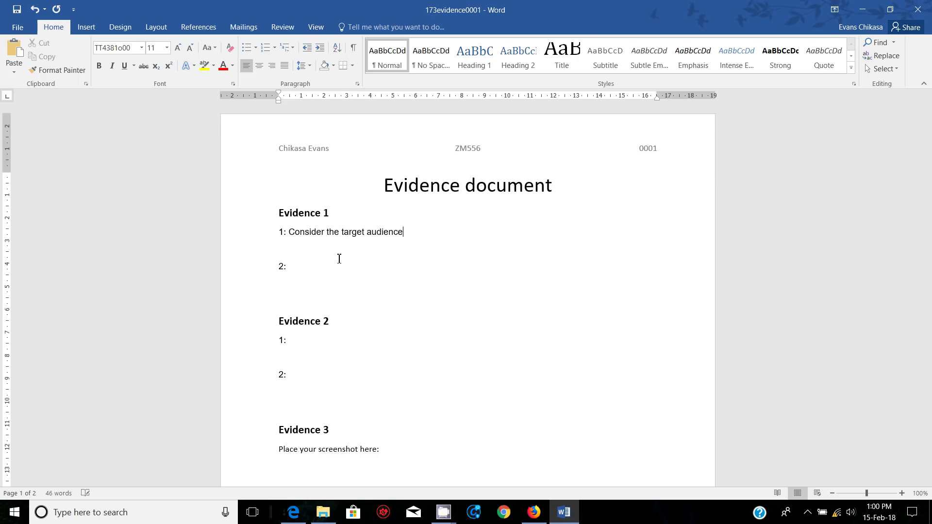
{"action": "left_click", "coordinate": [316, 262]}
{"action": "type", "text": "Consider the purpose"}
{"action": "type", "text": "opf the w"}
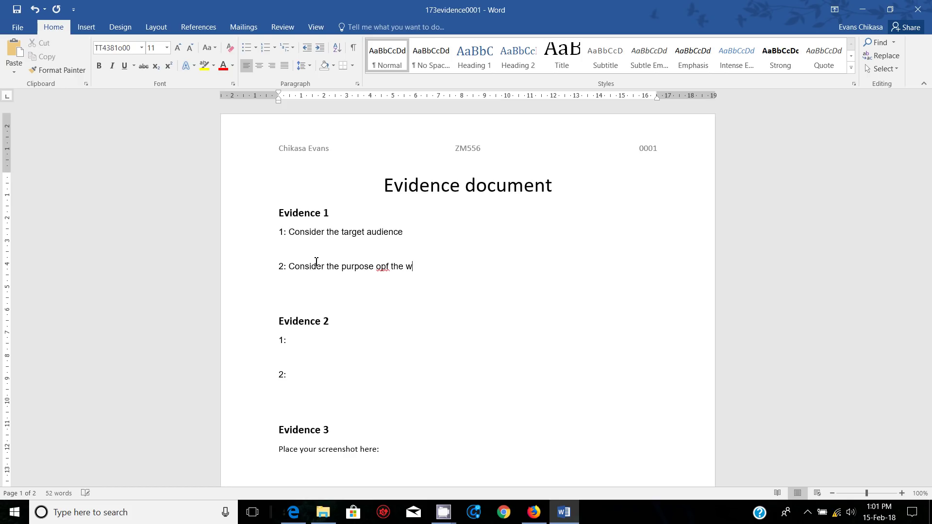
{"action": "type", "text": "ebsite"}
{"action": "left_click", "coordinate": [382, 267]}
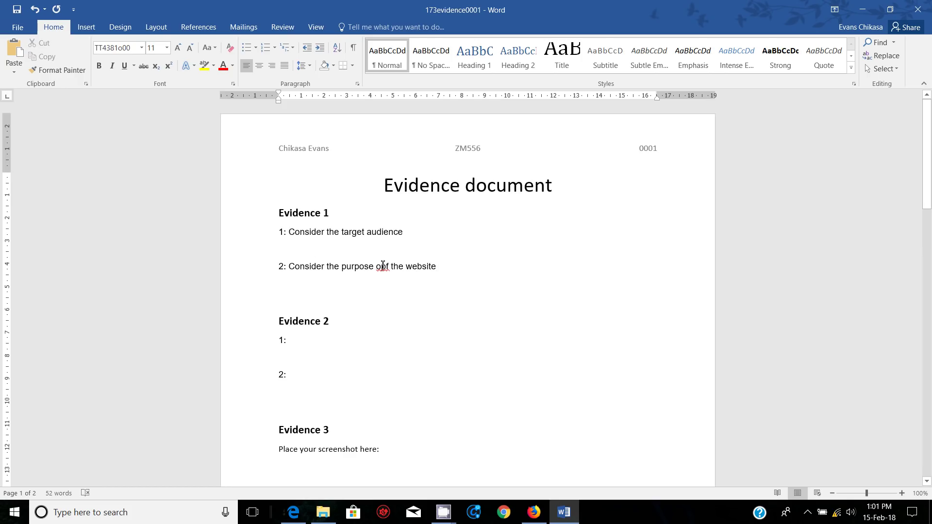
{"action": "key", "text": "Delete"}
- Add the line "Identify the inputs and output (expected outcomes)" below answer 2 of Evidence 1
{"action": "left_click", "coordinate": [451, 269]}
{"action": "key", "text": "Return"}
{"action": "type", "text": "Identify t"}
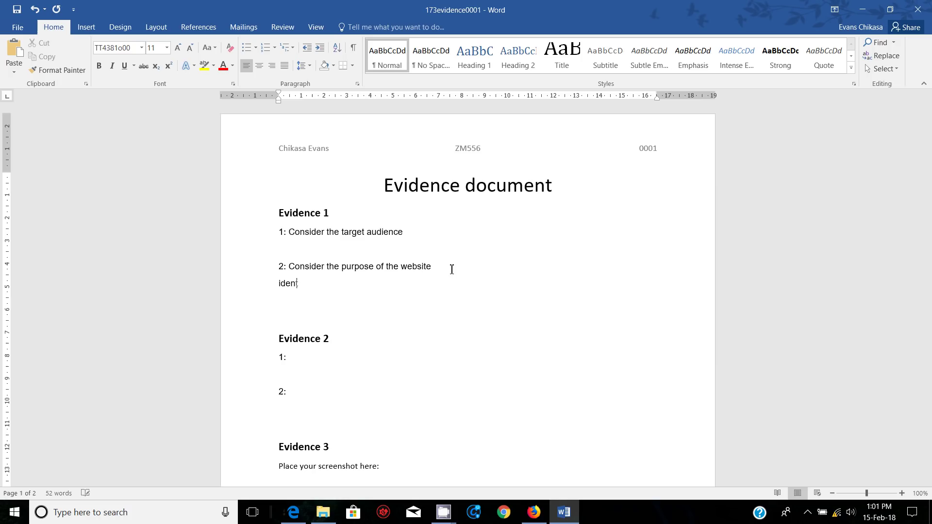
{"action": "type", "text": "he inputs and ouput ()"}
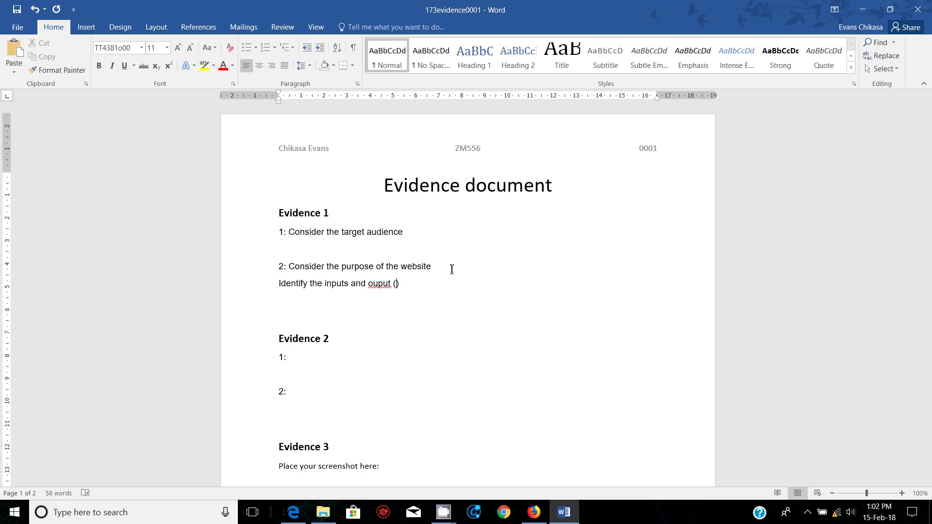
{"action": "key", "text": "Left"}
{"action": "key", "text": "Left"}
{"action": "type", "text": "t"}
{"action": "key", "text": "Right"}
{"action": "key", "text": "BackSpace"}
{"action": "type", "text": "expected outcomes"}
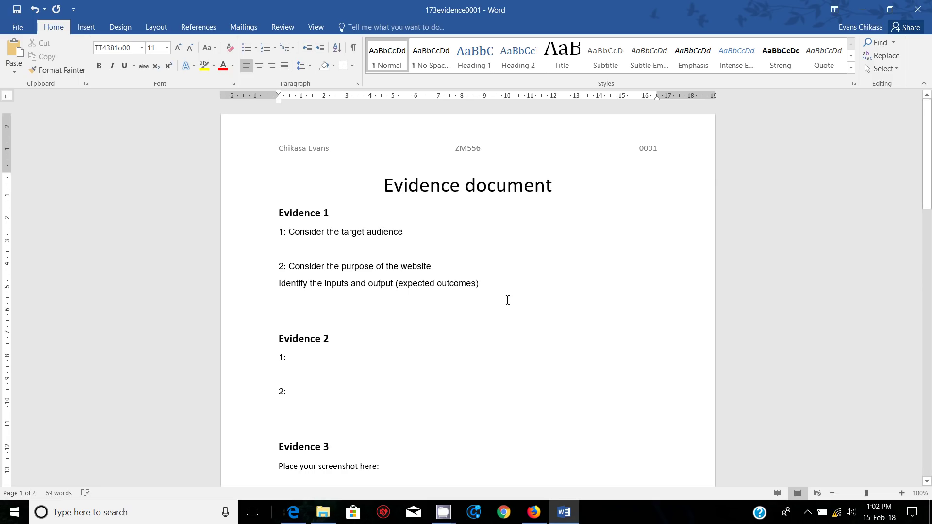
- Add "Devise a description of what will require testing" as another line at the end of the Evidence 1 answers
{"action": "left_click", "coordinate": [494, 290]}
{"action": "key", "text": "Return"}
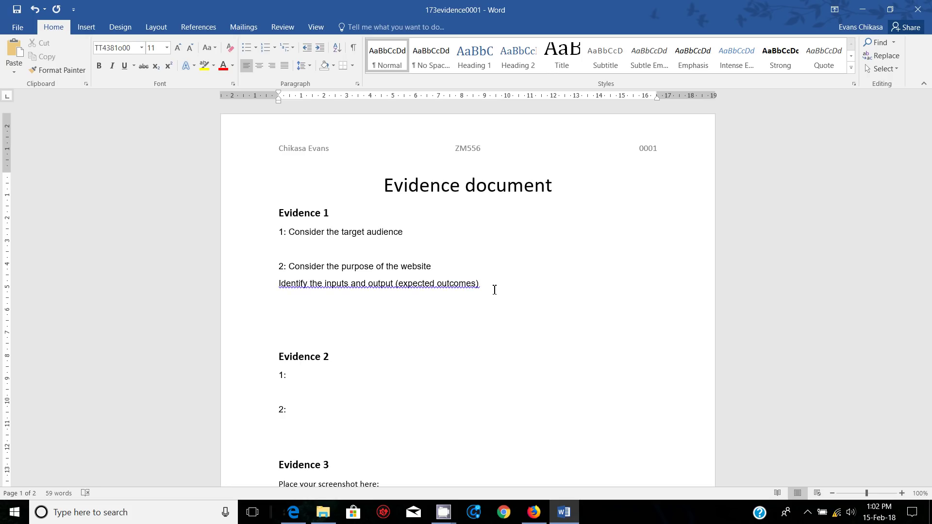
{"action": "type", "text": "D"}
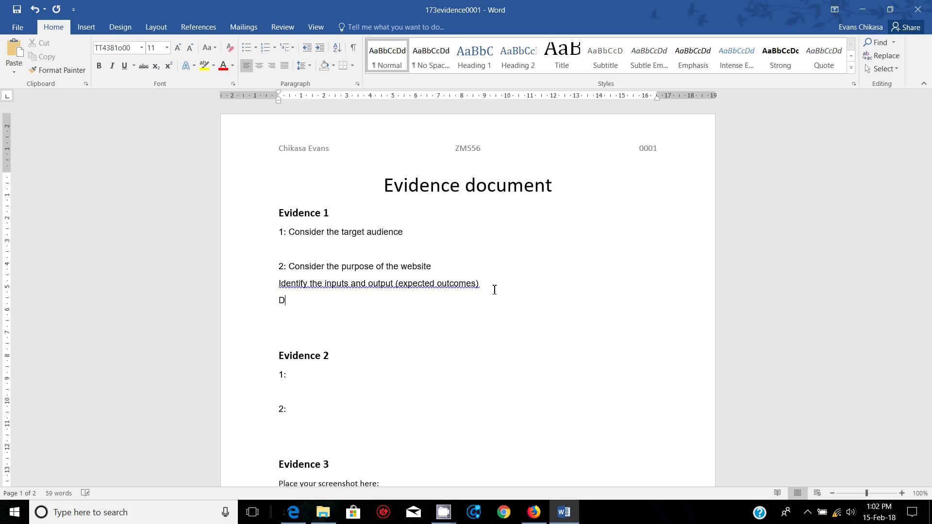
{"action": "type", "text": "evise a description of what "}
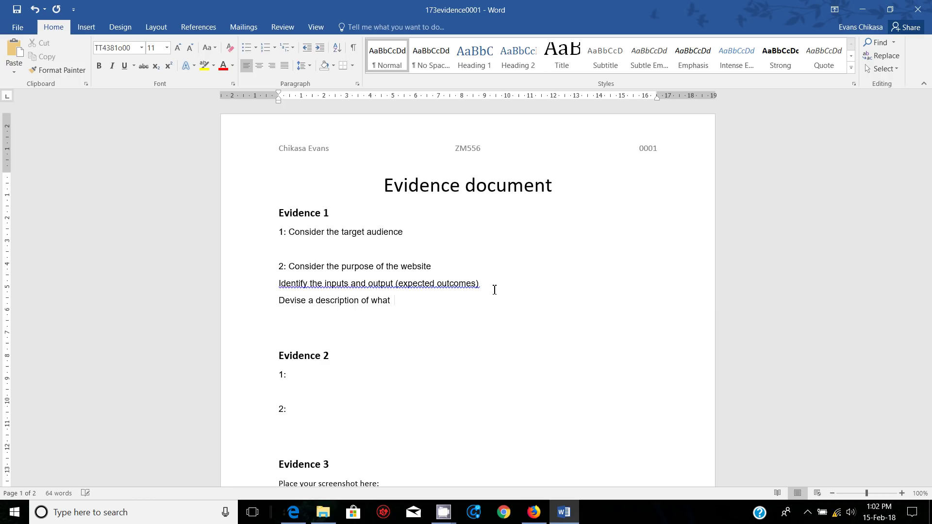
{"action": "type", "text": "will require testing"}
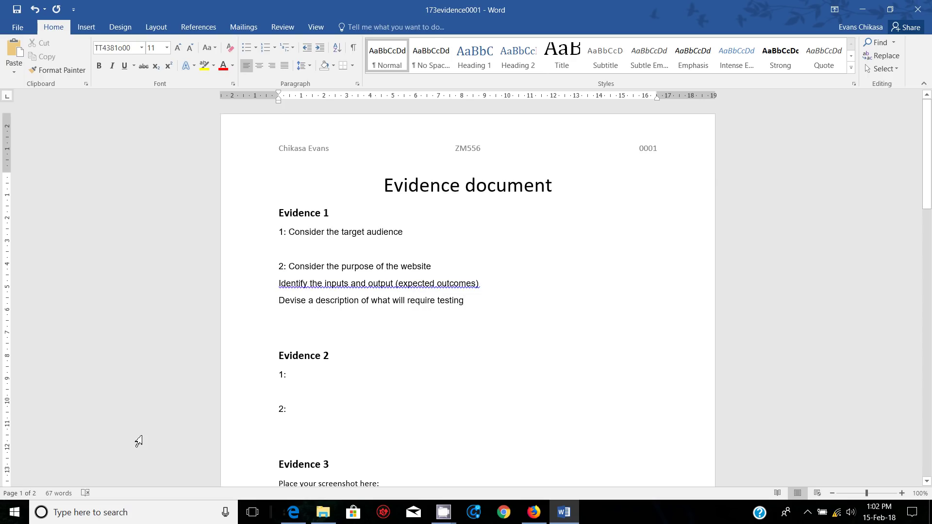
- Check question 21 in the question paper and answer Evidence 2 in Word with 1 "In-house testing/ Alpha testing" and 2 "Functional testing"
{"action": "mouse_move", "coordinate": [321, 517]}
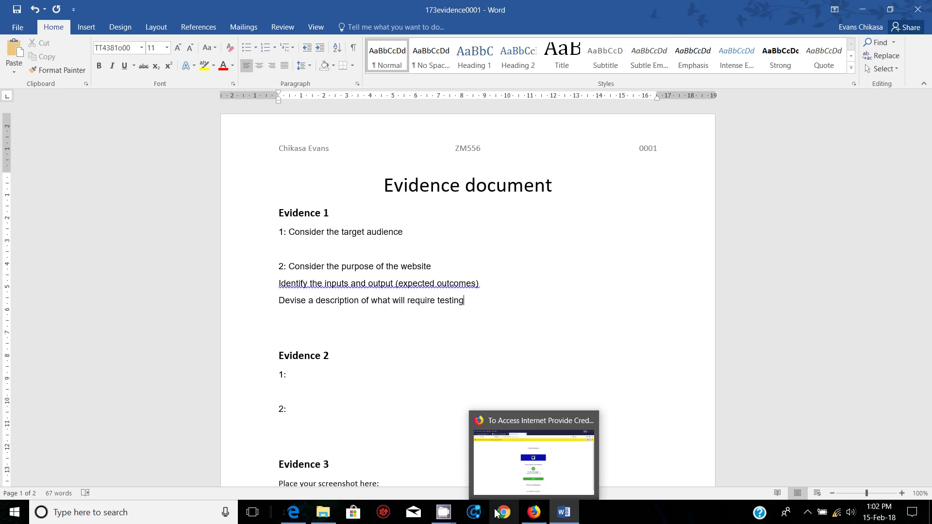
{"action": "left_click", "coordinate": [292, 518]}
{"action": "scroll", "coordinate": [391, 370], "scroll_direction": "down", "scroll_amount": 3}
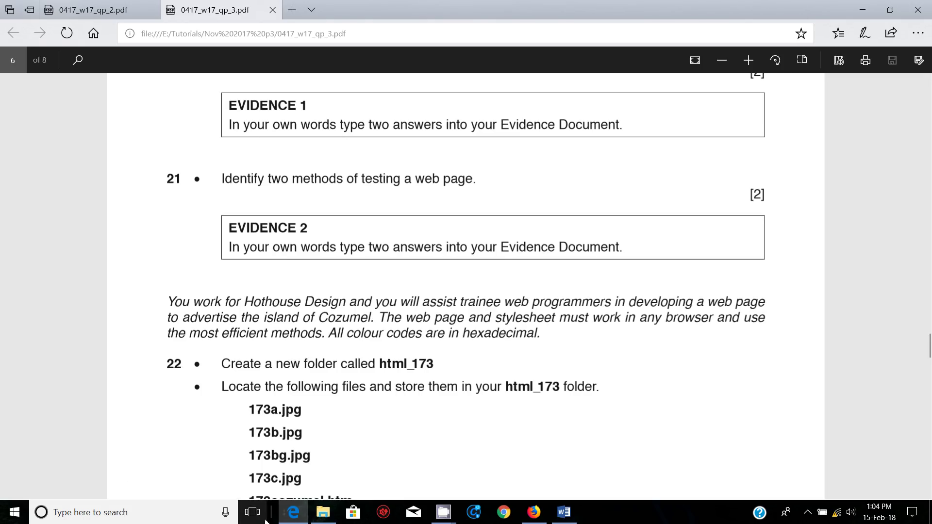
{"action": "mouse_move", "coordinate": [295, 520]}
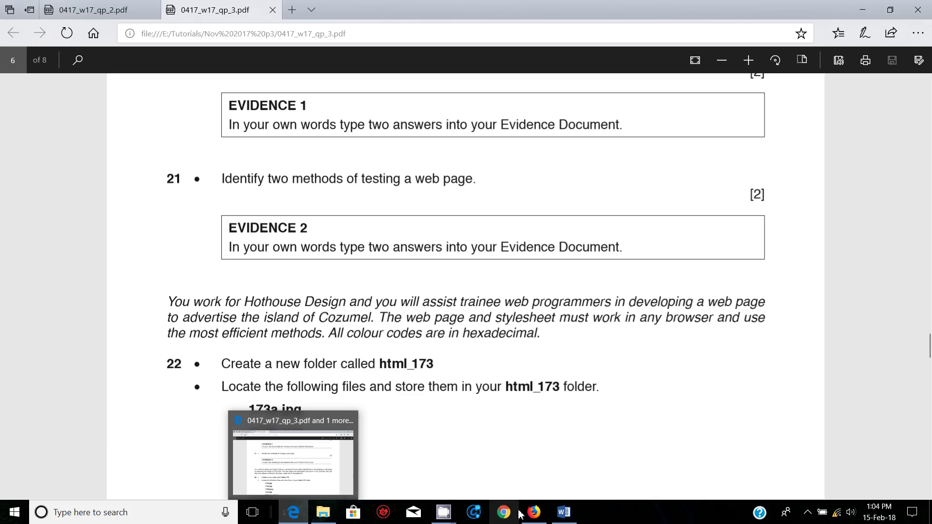
{"action": "left_click", "coordinate": [563, 512]}
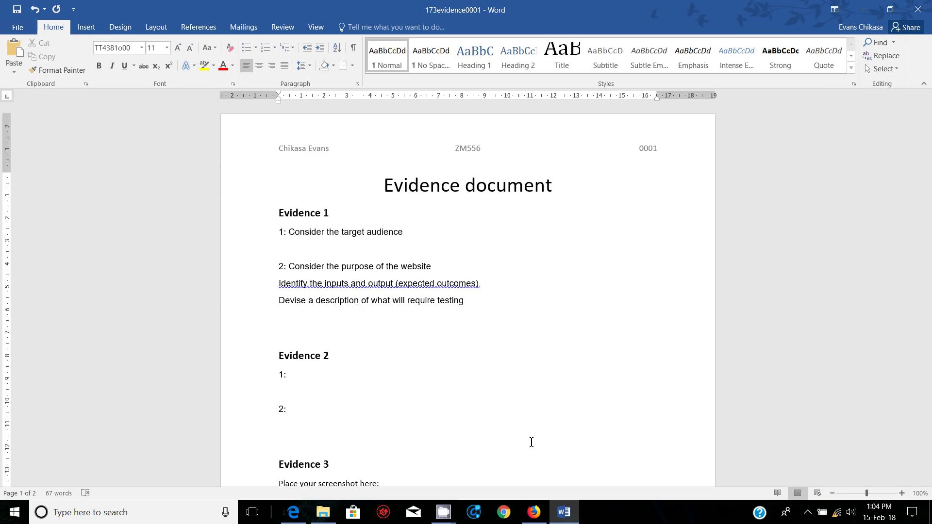
{"action": "left_click", "coordinate": [315, 373]}
{"action": "type", "text": "In-house testing"}
{"action": "type", "text": "/ Alpha"}
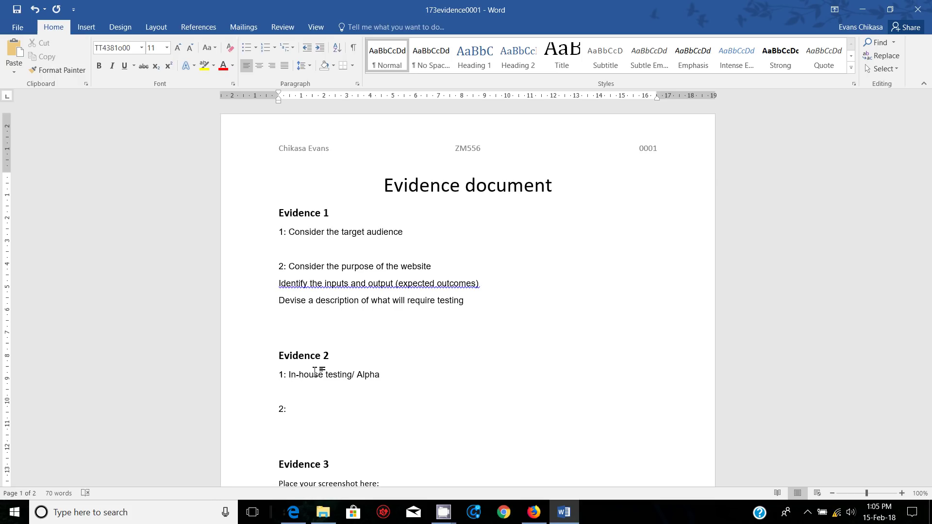
{"action": "type", "text": " testing"}
{"action": "left_click", "coordinate": [312, 417]}
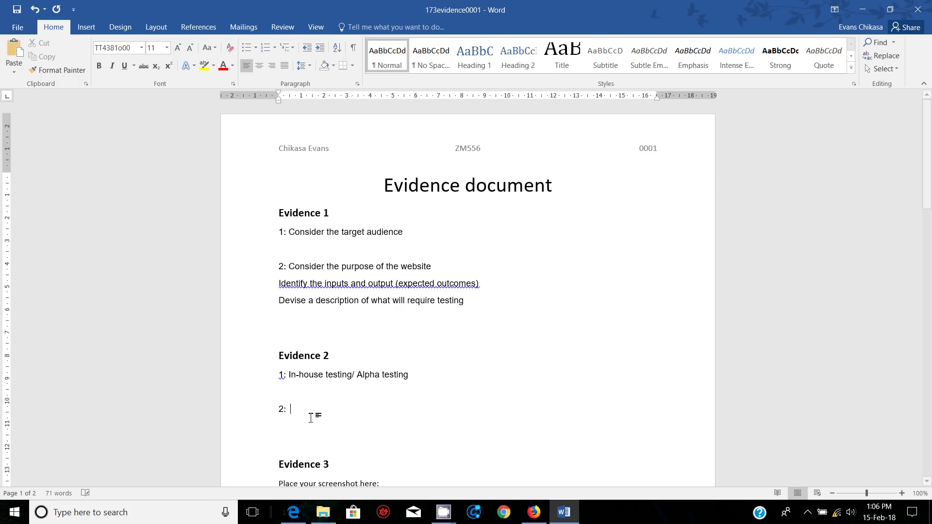
{"action": "type", "text": "Function"}
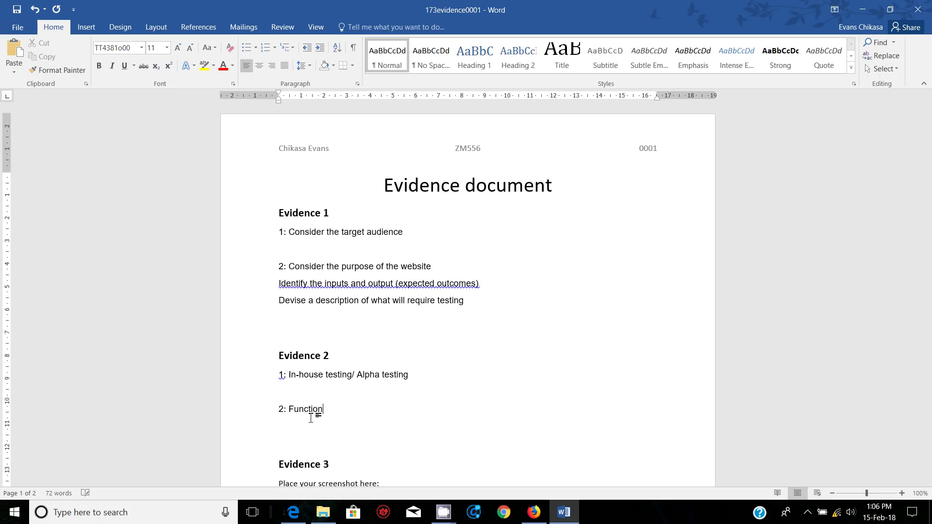
{"action": "type", "text": "al testing"}
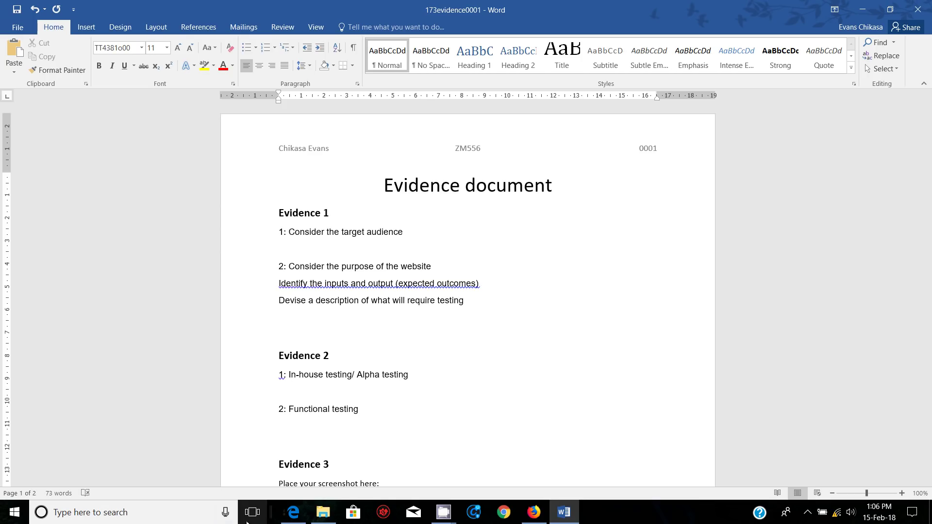
- Switch to the question paper in Edge and copy the folder name html_173 from question 22
{"action": "left_click", "coordinate": [296, 518]}
{"action": "scroll", "coordinate": [396, 335], "scroll_direction": "down", "scroll_amount": 3}
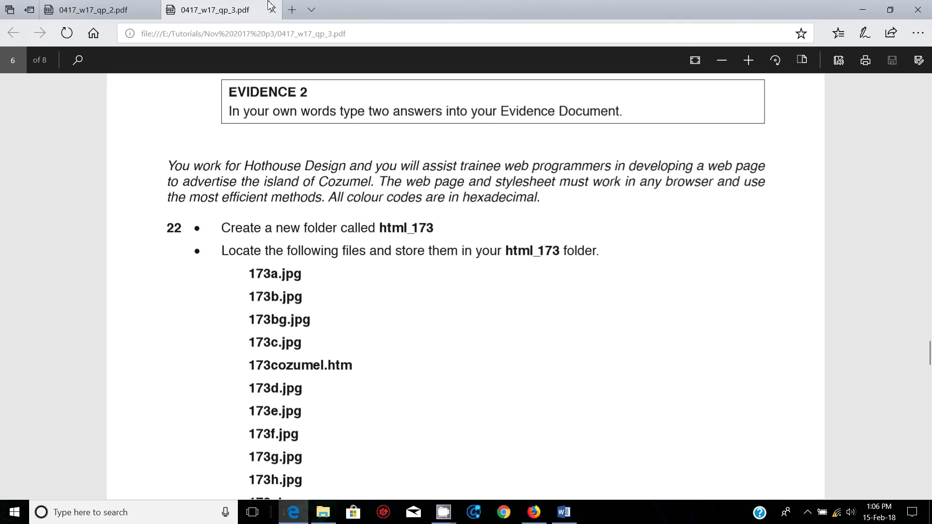
{"action": "scroll", "coordinate": [407, 232], "scroll_direction": "down", "scroll_amount": 1}
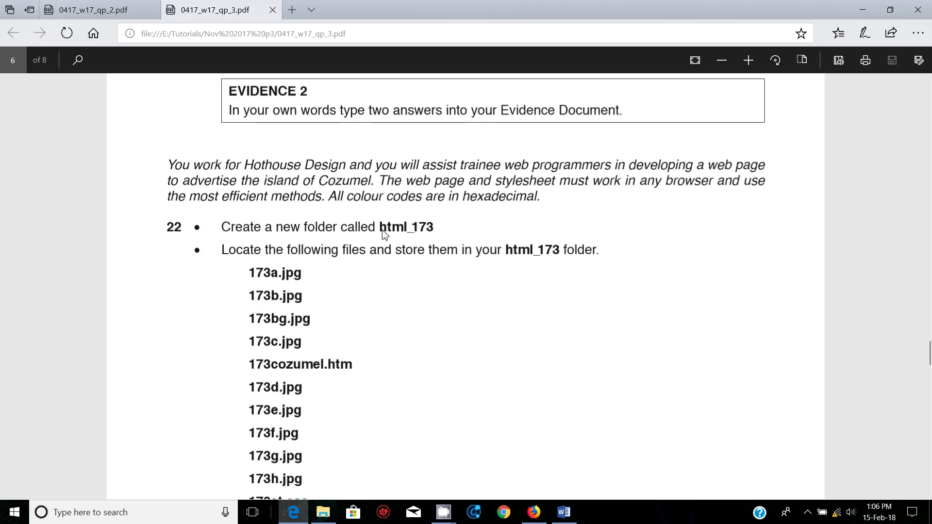
{"action": "left_click_drag", "start_coordinate": [378, 232], "coordinate": [432, 231]}
{"action": "right_click", "coordinate": [429, 231]}
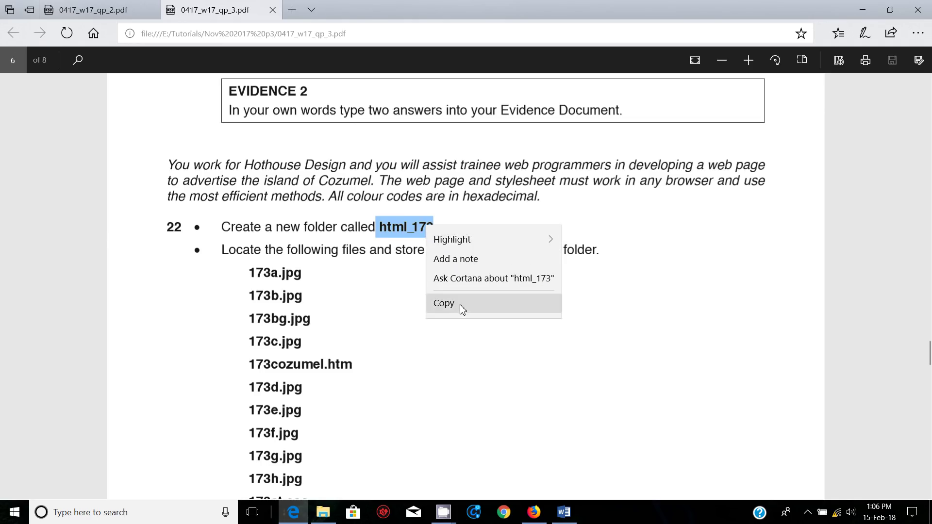
{"action": "left_click", "coordinate": [461, 306]}
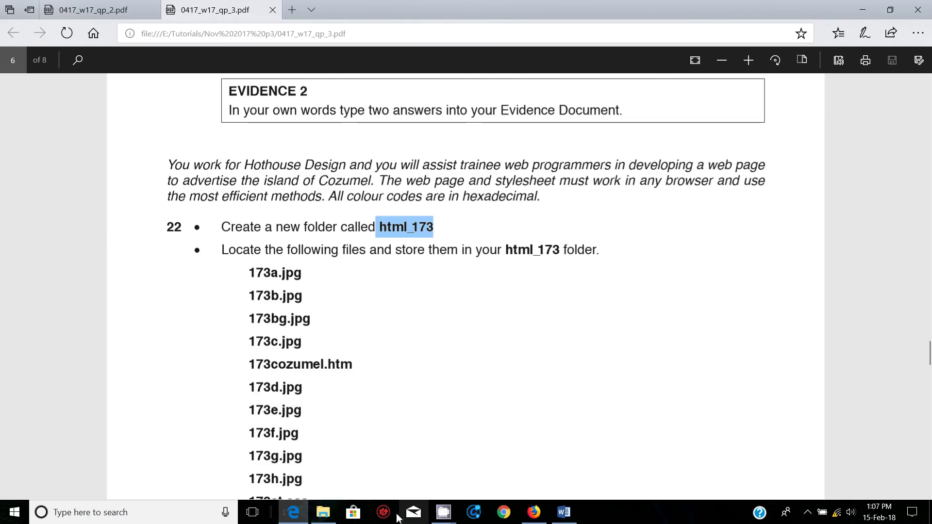
- Create a folder named html_173 inside SFiles in File Explorer and return to the question paper in Edge
{"action": "left_click", "coordinate": [350, 493]}
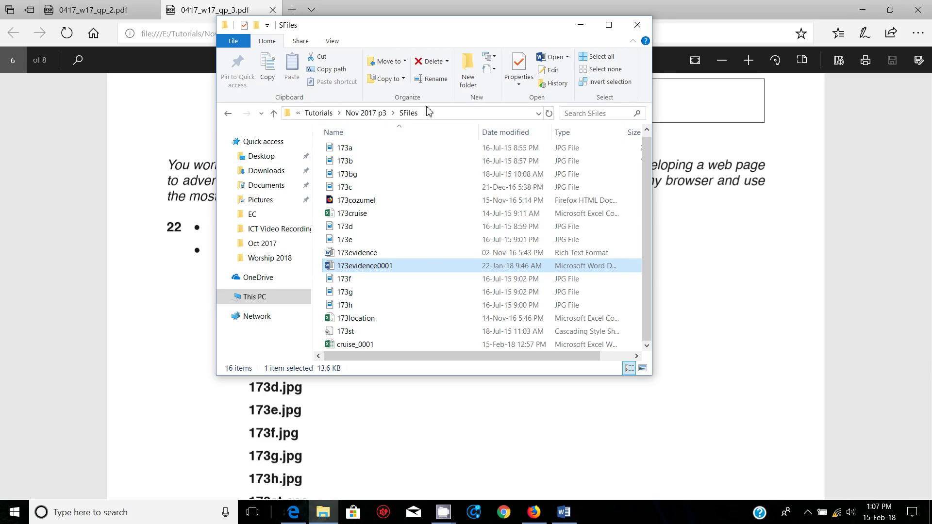
{"action": "left_click", "coordinate": [468, 73]}
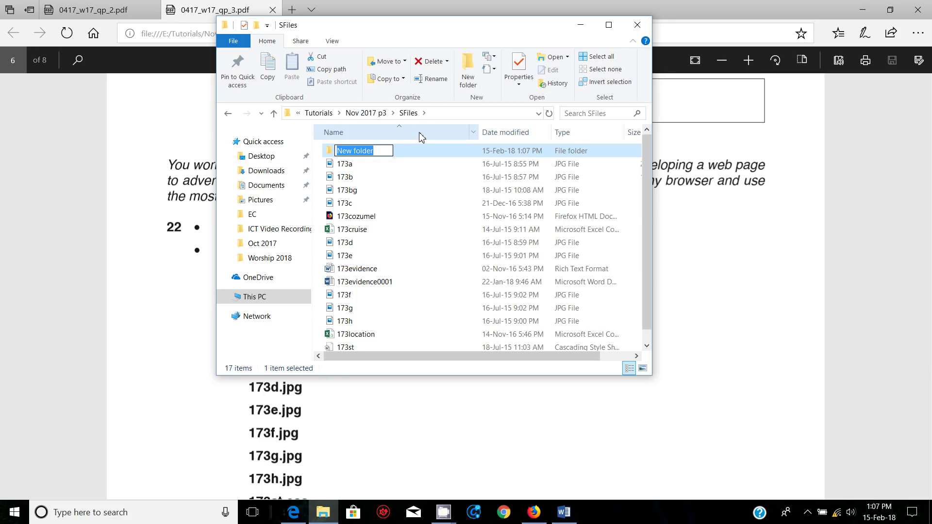
{"action": "type", "text": "html_173"}
{"action": "key", "text": "Return"}
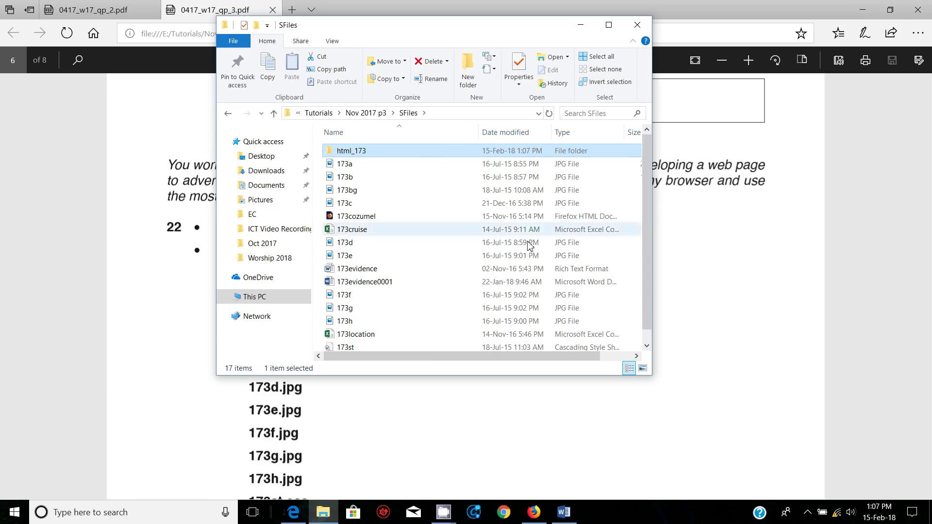
{"action": "key", "text": "alt+Tab"}
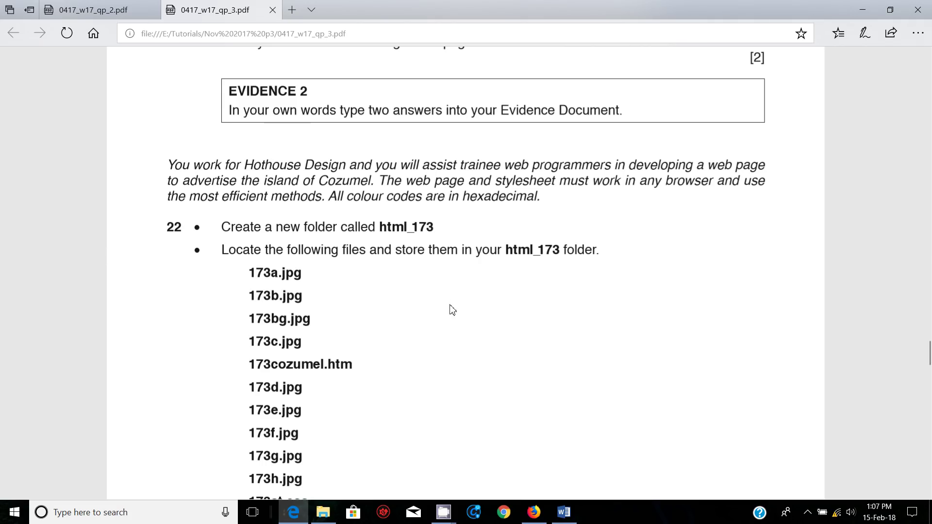
- Check question 22's file list and place 173a to 173h, 173bg, 173cozumel and 173st from SFiles in the html_173 folder
{"action": "scroll", "coordinate": [401, 275], "scroll_direction": "down", "scroll_amount": 1}
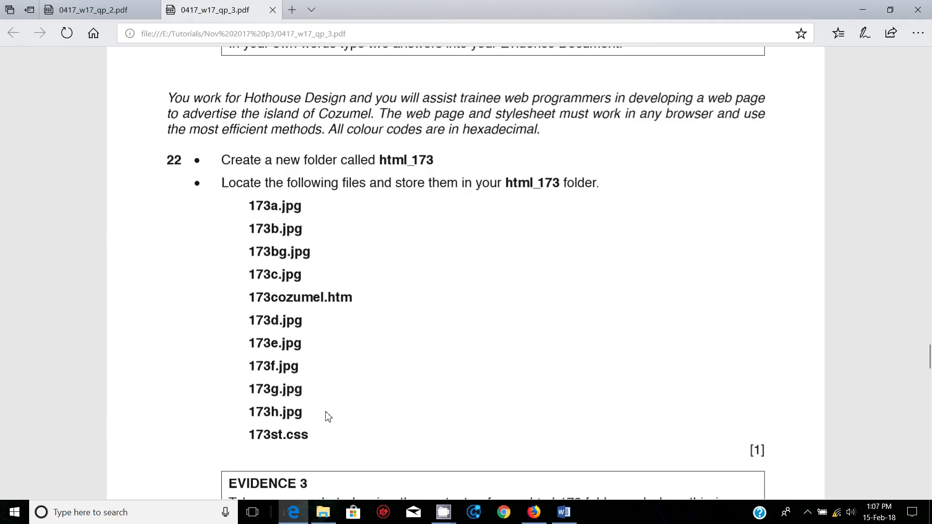
{"action": "left_click_drag", "start_coordinate": [314, 439], "coordinate": [241, 435]}
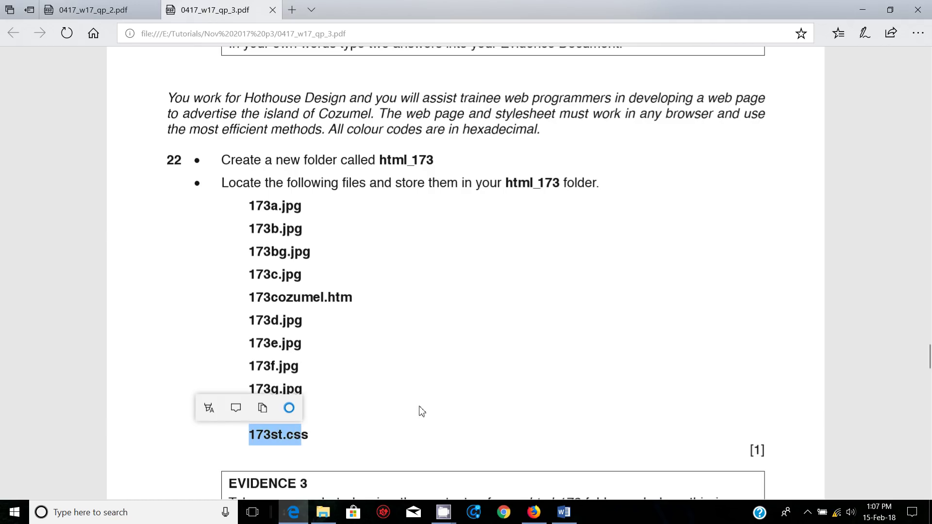
{"action": "left_click", "coordinate": [359, 384]}
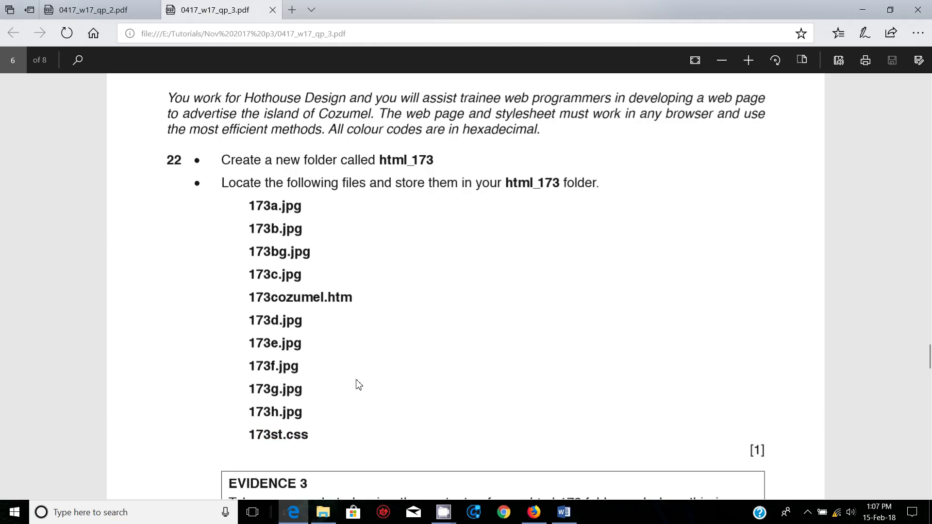
{"action": "mouse_move", "coordinate": [327, 507]}
{"action": "left_click", "coordinate": [339, 482]}
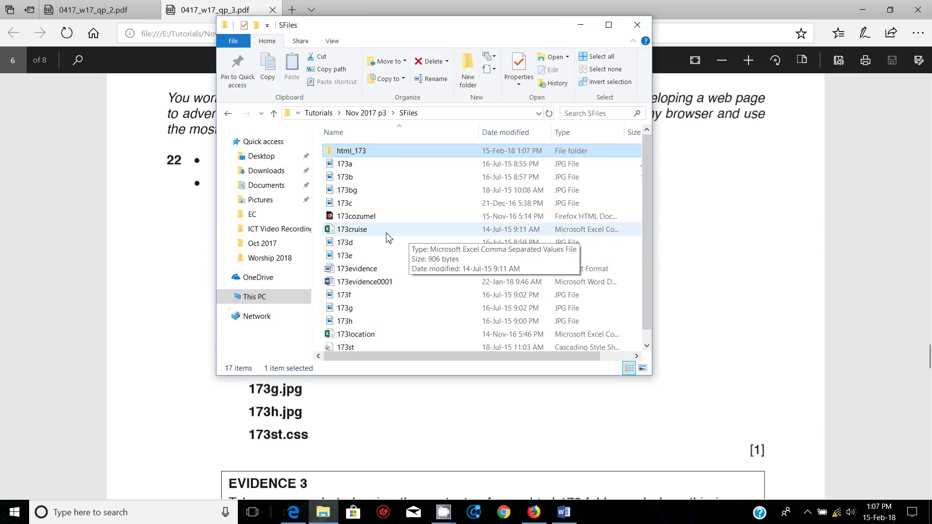
{"action": "left_click", "coordinate": [379, 217]}
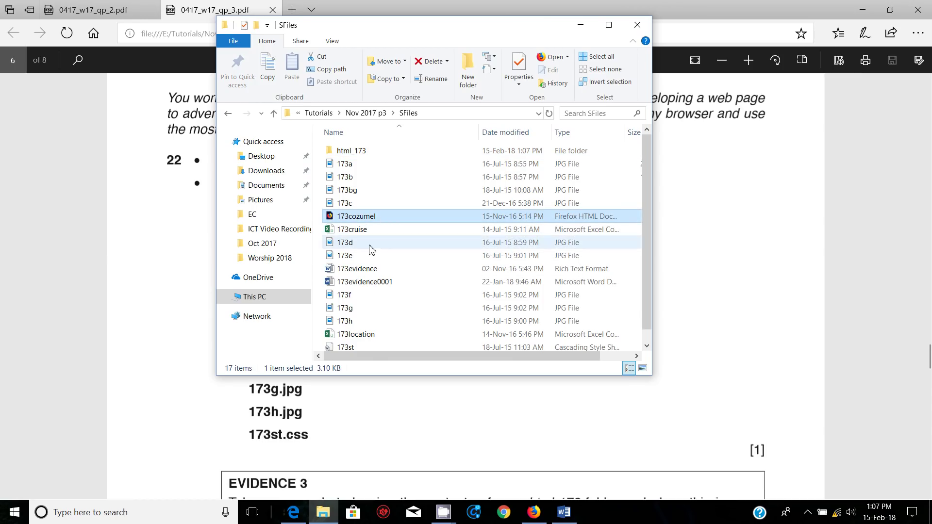
{"action": "left_click", "coordinate": [365, 350], "text": "ctrl"}
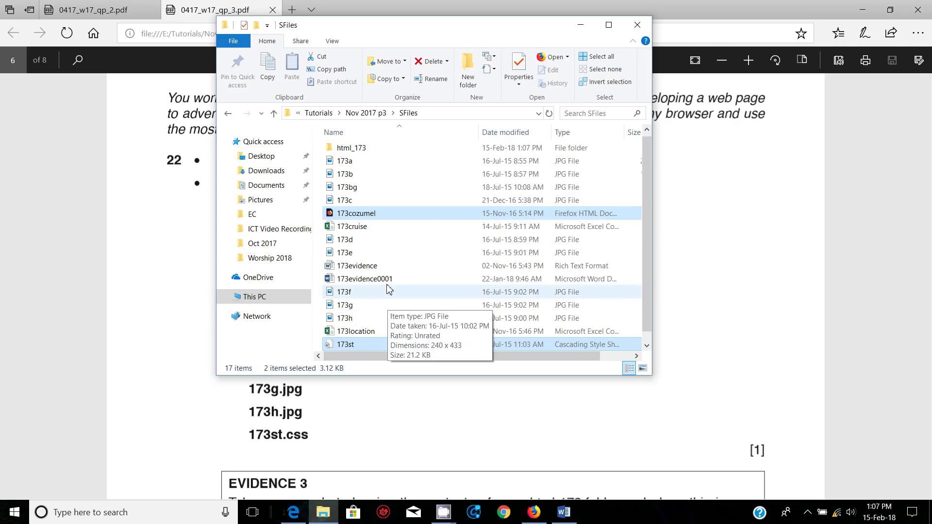
{"action": "left_click_drag", "start_coordinate": [322, 160], "coordinate": [318, 257]}
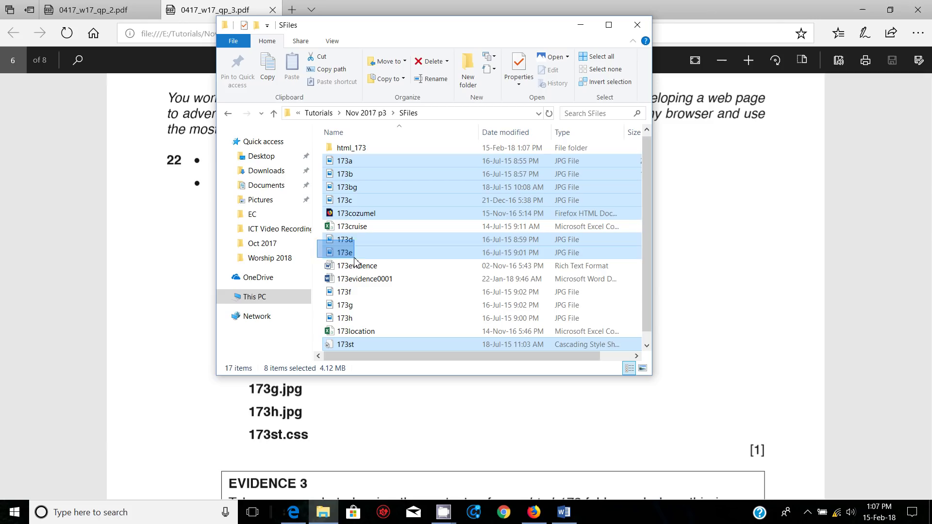
{"action": "left_click_drag", "start_coordinate": [319, 294], "coordinate": [534, 315]}
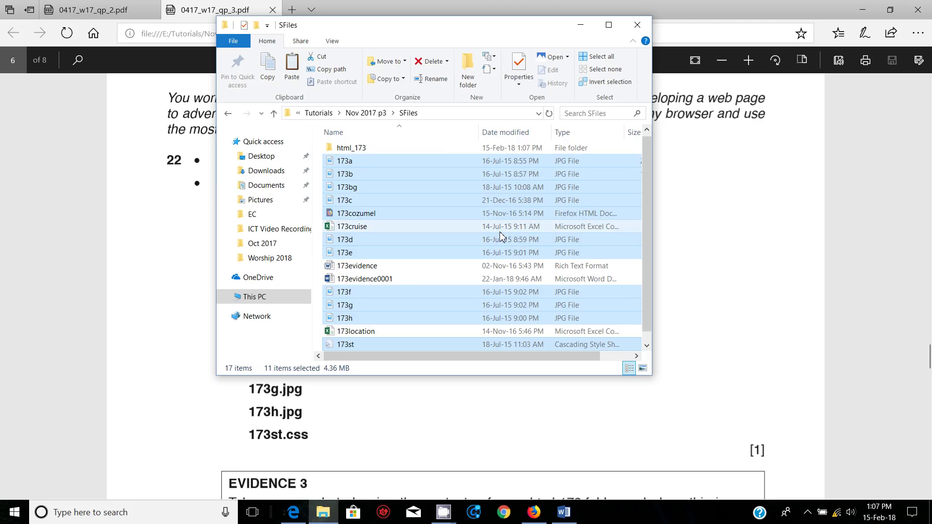
{"action": "left_click", "coordinate": [357, 147]}
{"action": "double_click", "coordinate": [357, 151]}
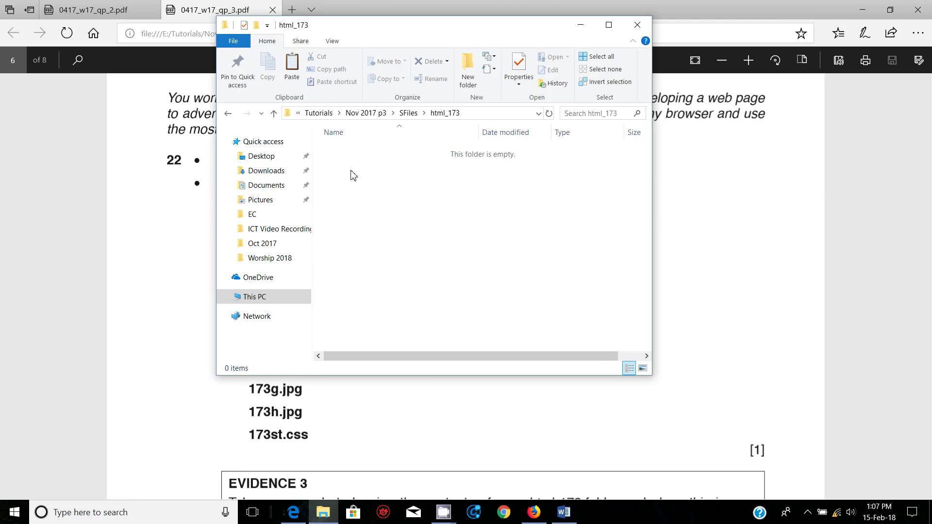
{"action": "key", "text": "ctrl+v"}
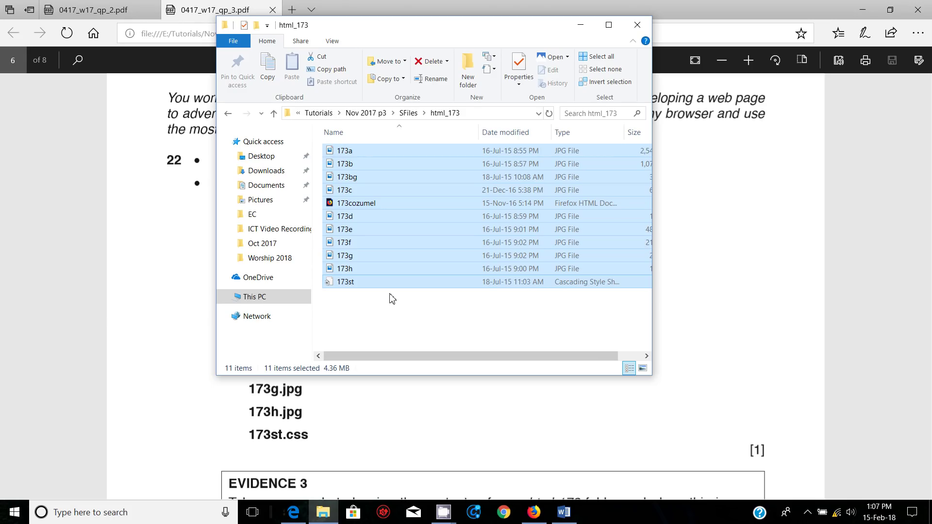
{"action": "left_click", "coordinate": [379, 309]}
- Compare the html_173 folder contents with question 22's list and read the Evidence 3 instructions in the question paper
{"action": "left_click", "coordinate": [173, 272]}
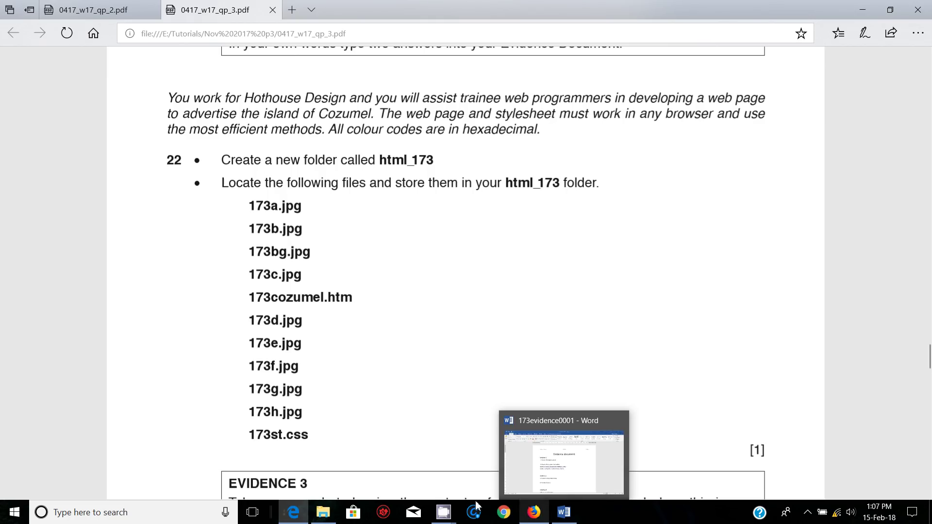
{"action": "mouse_move", "coordinate": [323, 512]}
{"action": "left_click", "coordinate": [318, 480]}
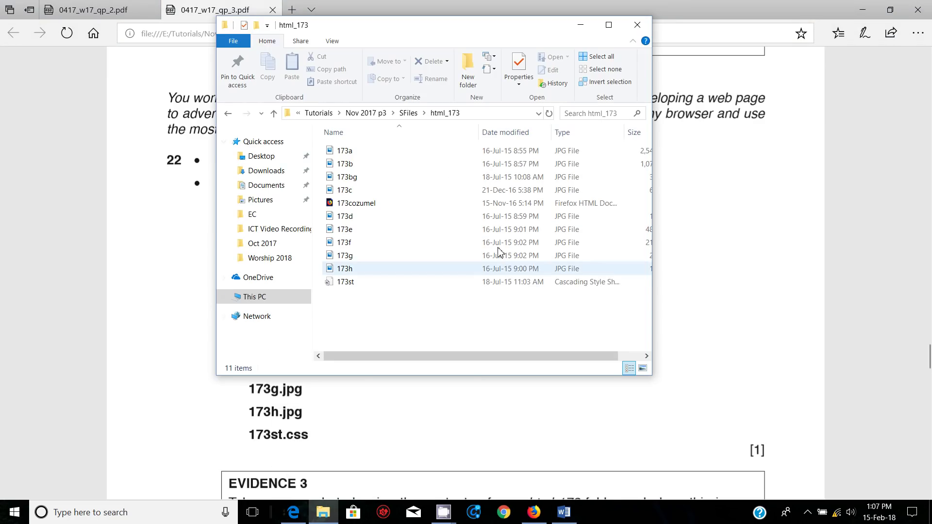
{"action": "left_click", "coordinate": [390, 441]}
{"action": "scroll", "coordinate": [416, 366], "scroll_direction": "down", "scroll_amount": 5}
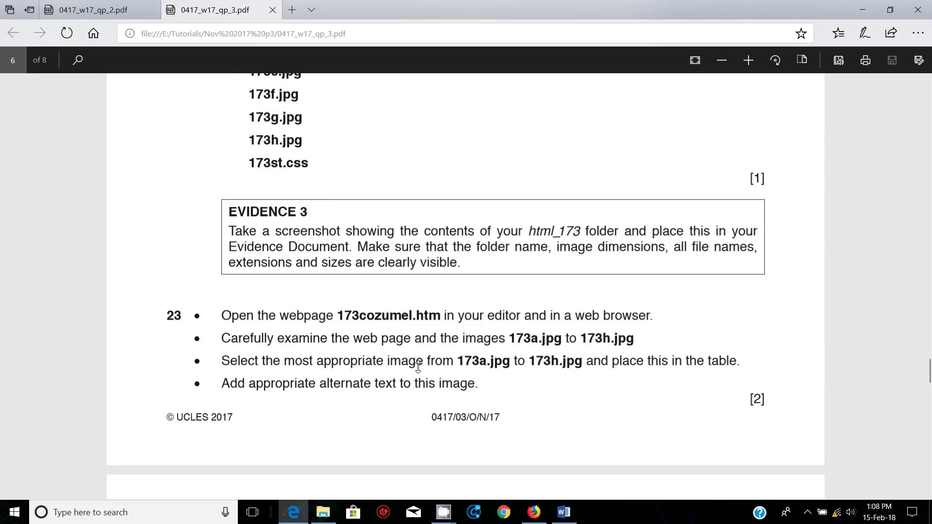
{"action": "scroll", "coordinate": [416, 366], "scroll_direction": "up", "scroll_amount": 3}
{"action": "scroll", "coordinate": [416, 366], "scroll_direction": "down", "scroll_amount": 1}
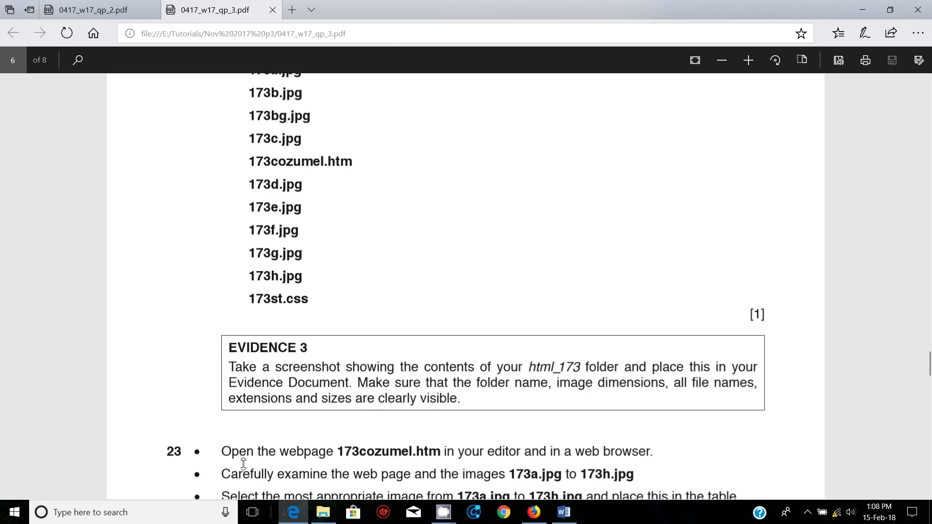
- Maximize the html_173 window and recheck in Evidence 3 the required folder name, image dimensions, file names, extensions and sizes
{"action": "left_click", "coordinate": [325, 516]}
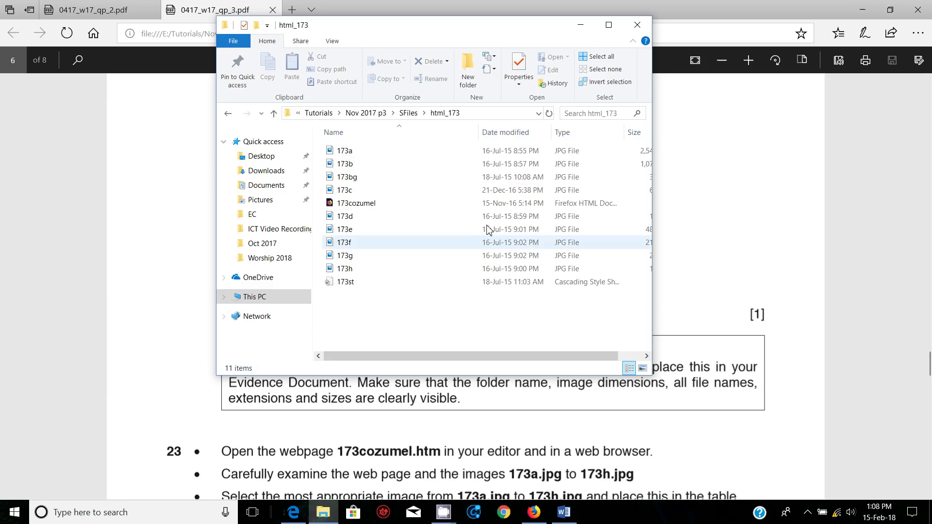
{"action": "left_click", "coordinate": [613, 25]}
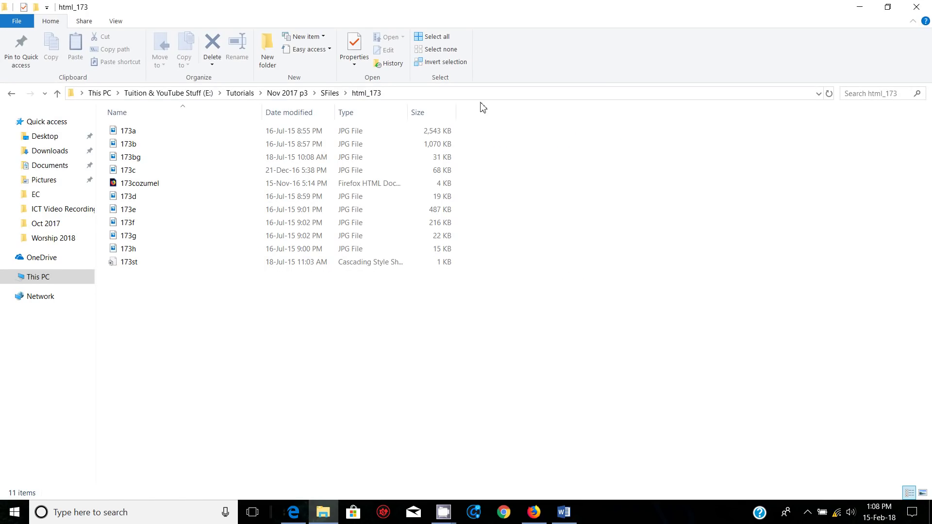
{"action": "mouse_move", "coordinate": [295, 520]}
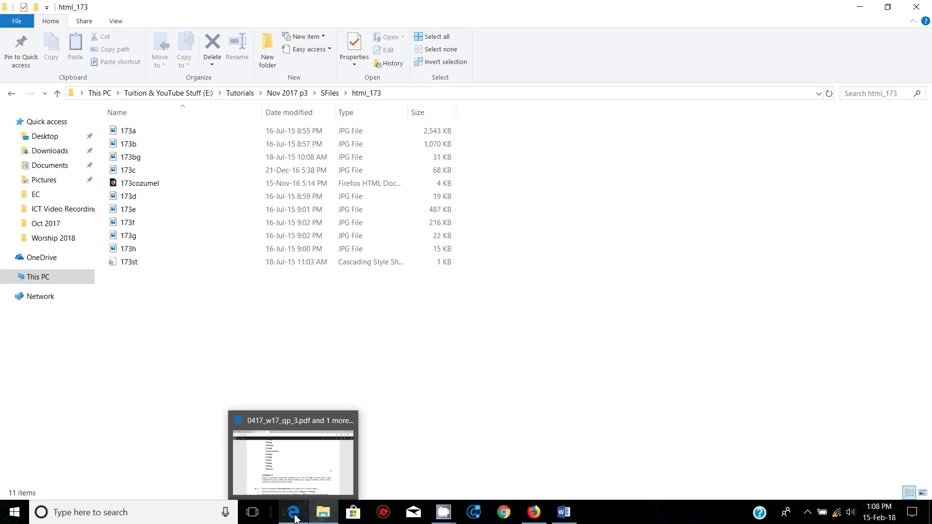
{"action": "mouse_move", "coordinate": [298, 487]}
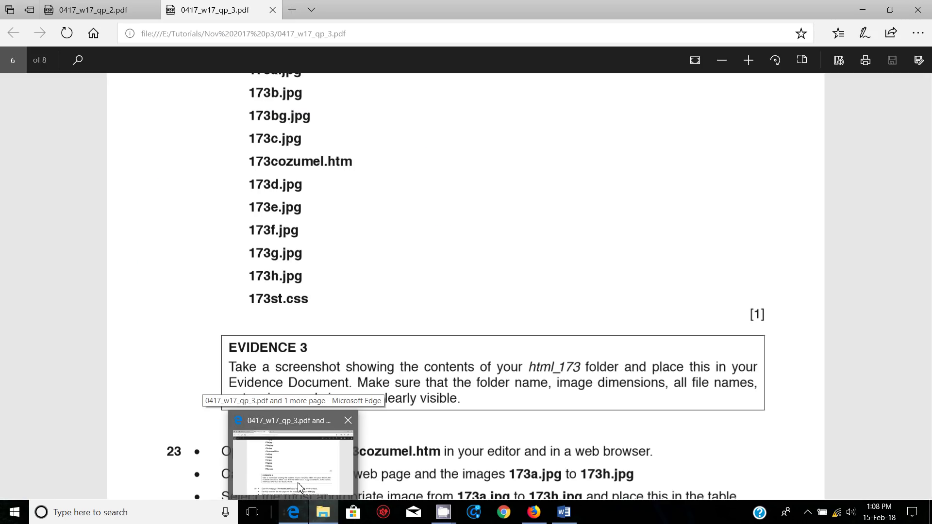
{"action": "left_click", "coordinate": [298, 485]}
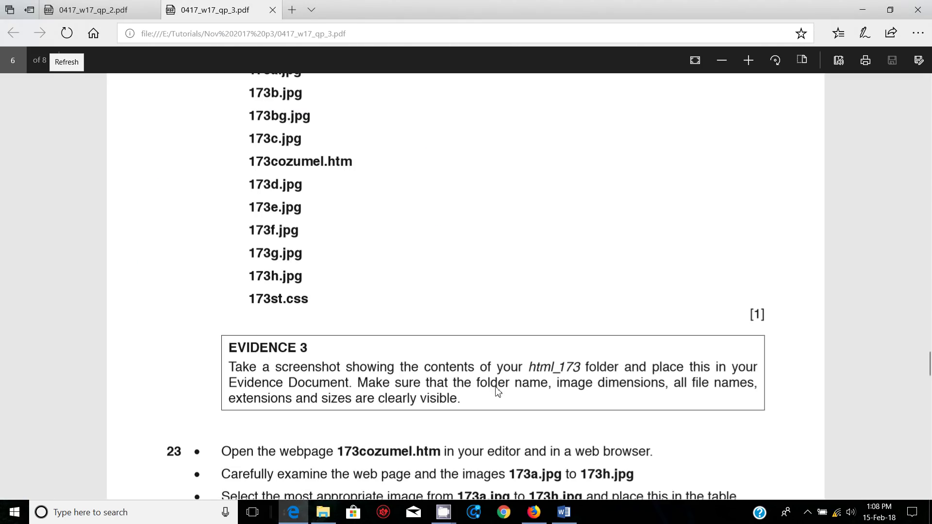
{"action": "left_click_drag", "start_coordinate": [477, 384], "coordinate": [541, 390]}
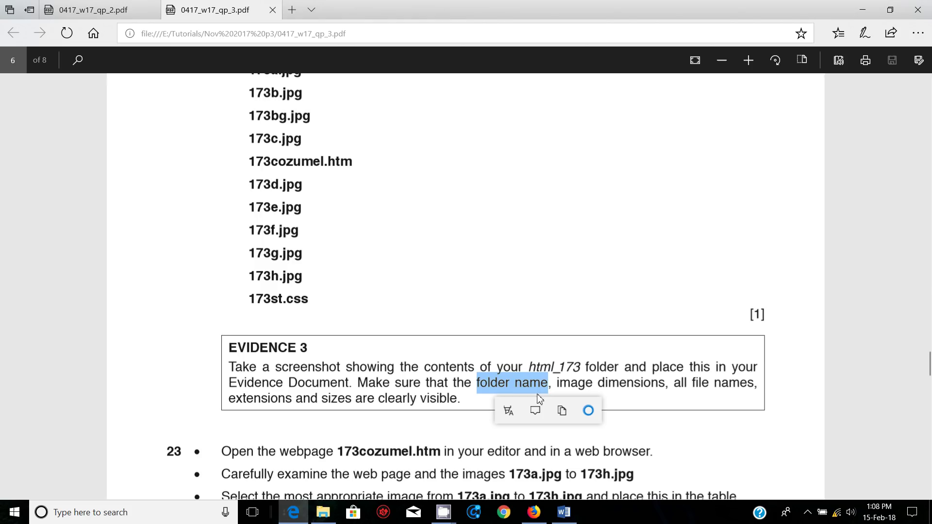
{"action": "left_click_drag", "start_coordinate": [557, 386], "coordinate": [747, 382]}
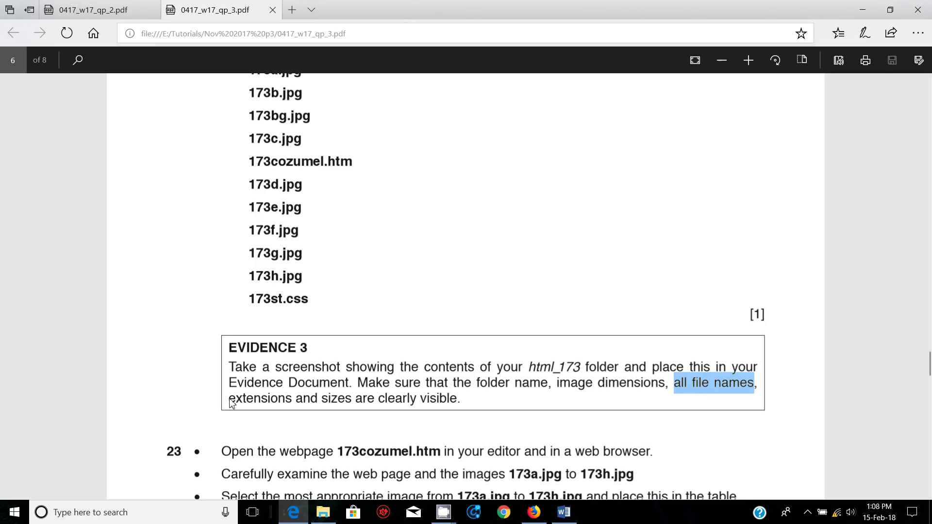
{"action": "left_click_drag", "start_coordinate": [231, 403], "coordinate": [356, 399]}
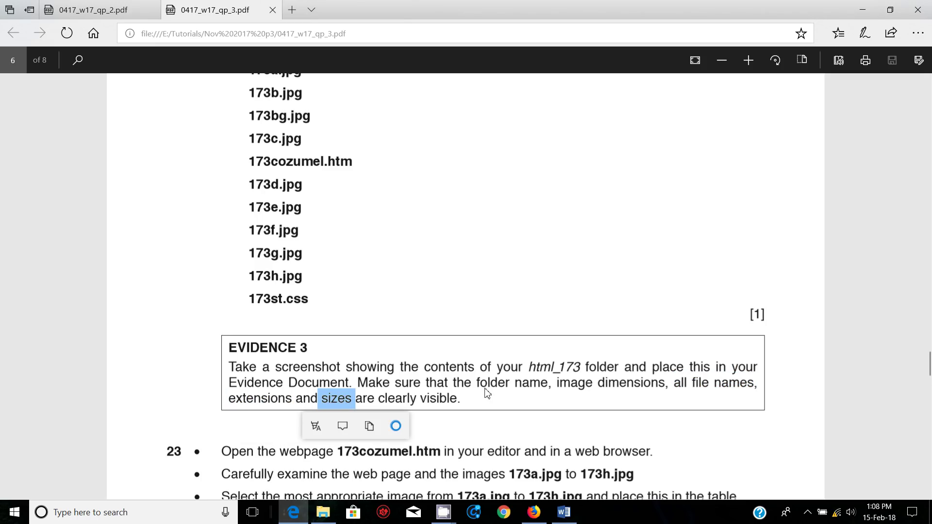
- Switch to the html_173 folder in File Explorer and widen the Type column to fit its full contents
{"action": "left_click", "coordinate": [323, 512]}
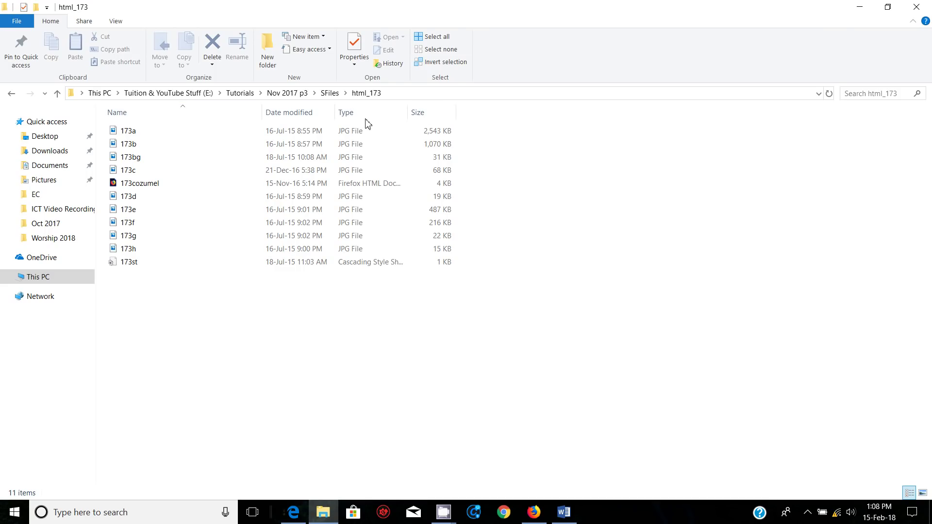
{"action": "double_click", "coordinate": [409, 111]}
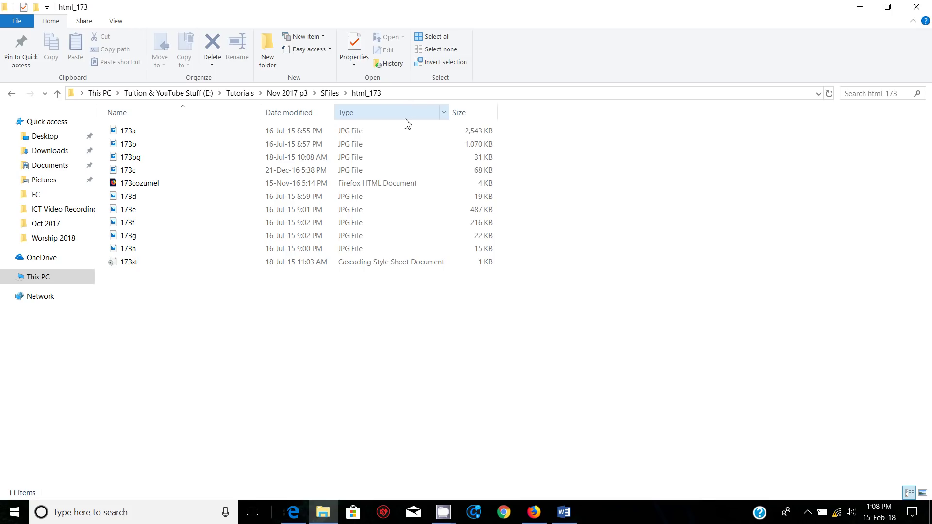
{"action": "left_click", "coordinate": [493, 112]}
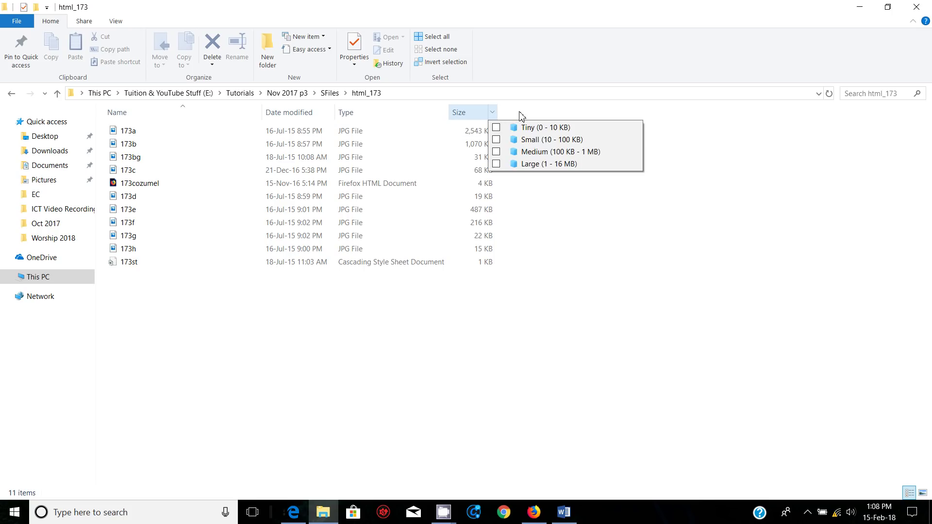
{"action": "left_click", "coordinate": [520, 116]}
- Add a Dimensions column to the details shown for the html_173 folder
{"action": "right_click", "coordinate": [521, 115]}
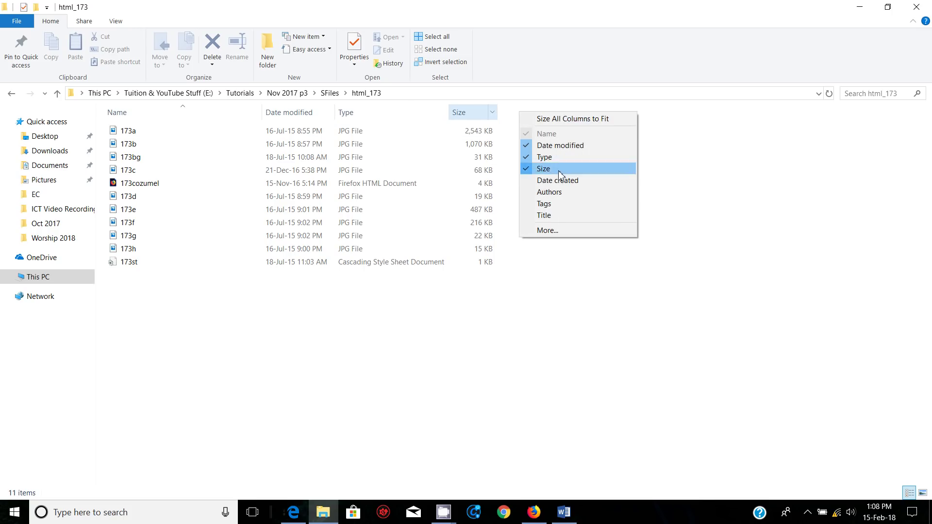
{"action": "left_click", "coordinate": [552, 229]}
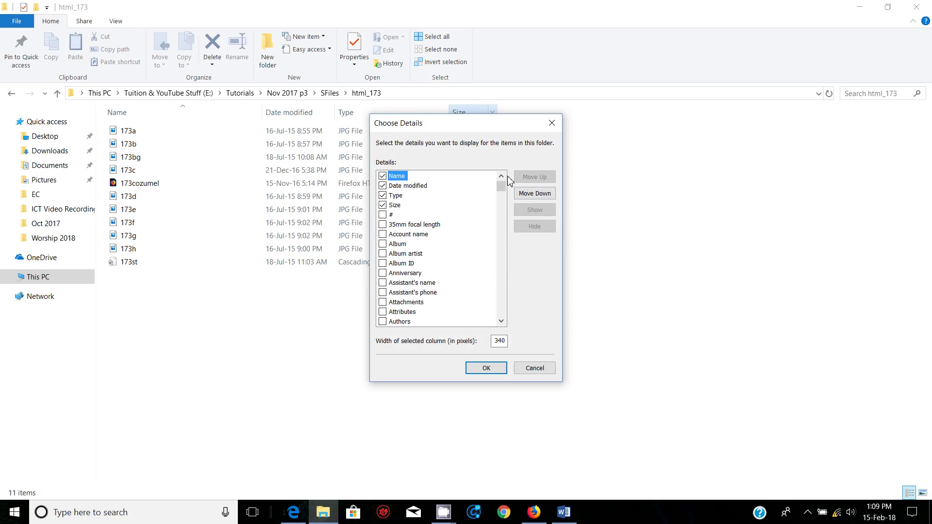
{"action": "scroll", "coordinate": [405, 261], "scroll_direction": "down", "scroll_amount": 5}
{"action": "scroll", "coordinate": [404, 261], "scroll_direction": "down", "scroll_amount": 15}
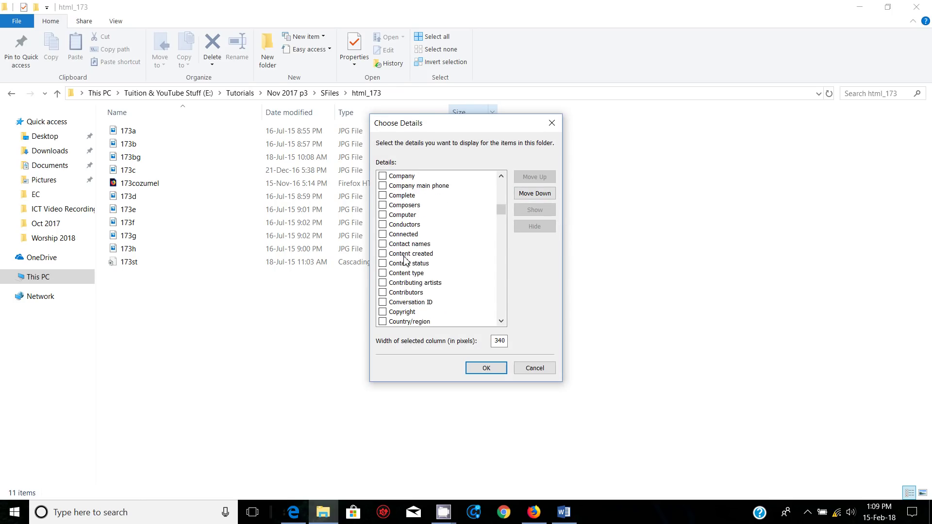
{"action": "scroll", "coordinate": [404, 261], "scroll_direction": "down", "scroll_amount": 3}
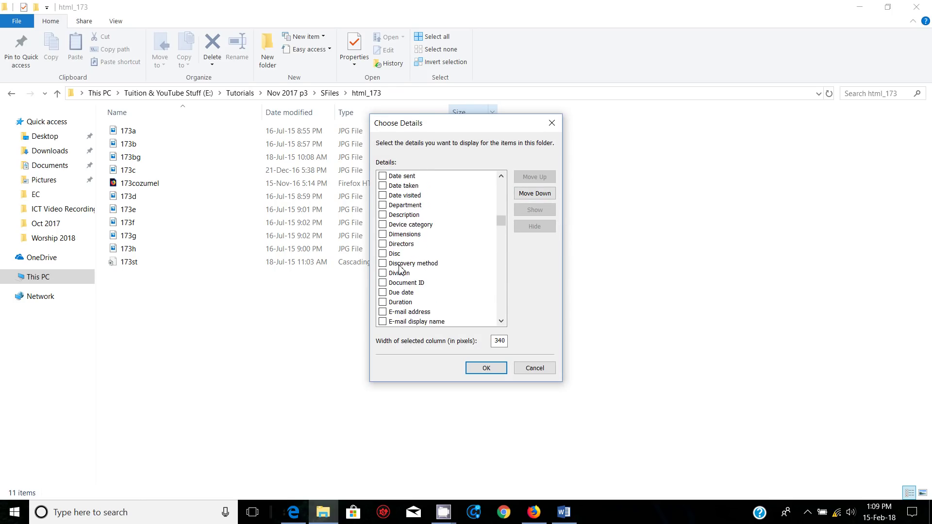
{"action": "left_click", "coordinate": [382, 234]}
{"action": "left_click", "coordinate": [483, 370]}
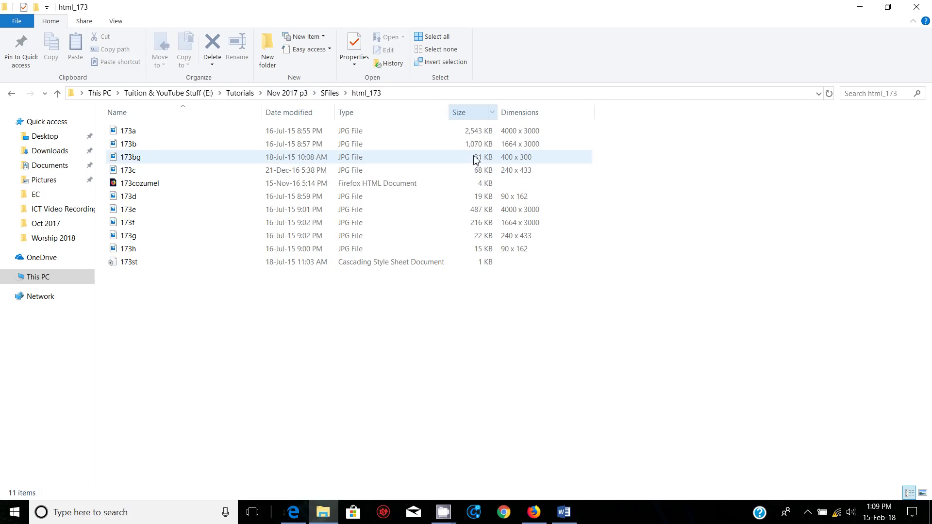
- Capture a screenshot of the html_173 window area covering the folder name and all file details, and copy it to the clipboard
{"action": "key", "text": "Print"}
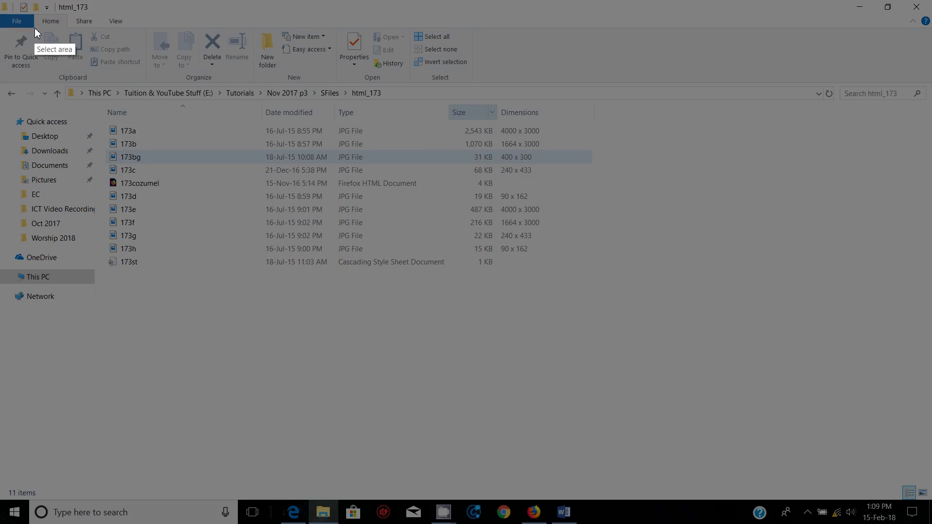
{"action": "left_click_drag", "start_coordinate": [0, 1], "coordinate": [596, 287]}
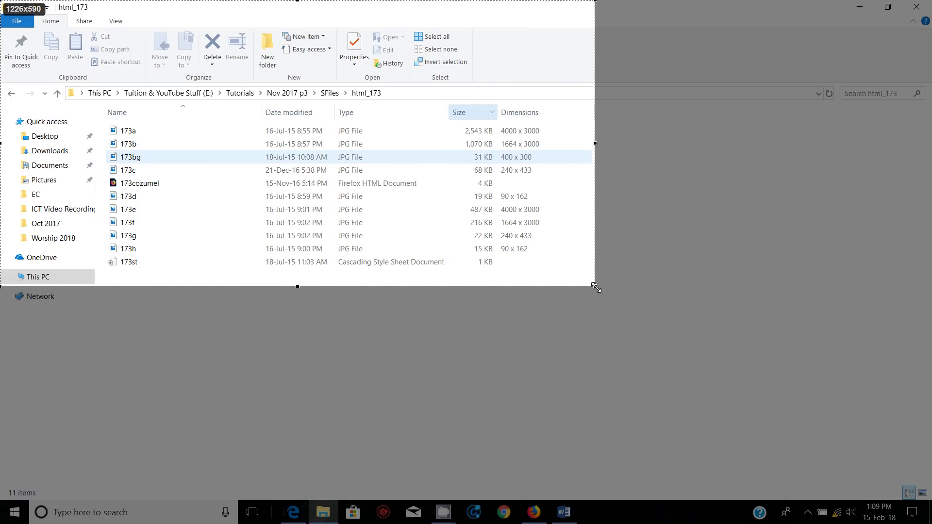
{"action": "left_click", "coordinate": [557, 298]}
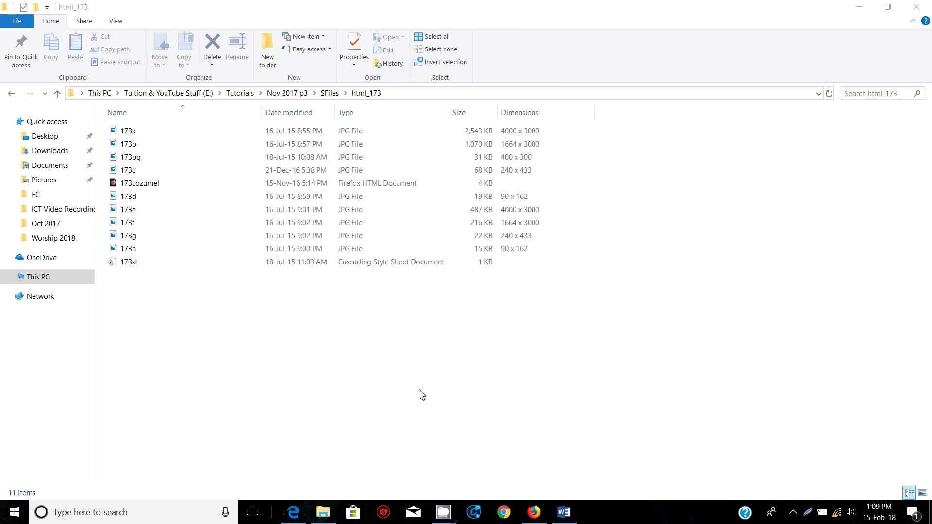
- Switch to the Word evidence document and replace the line "Place your screenshot here:" under Evidence 3 with the copied folder screenshot
{"action": "left_click", "coordinate": [573, 510]}
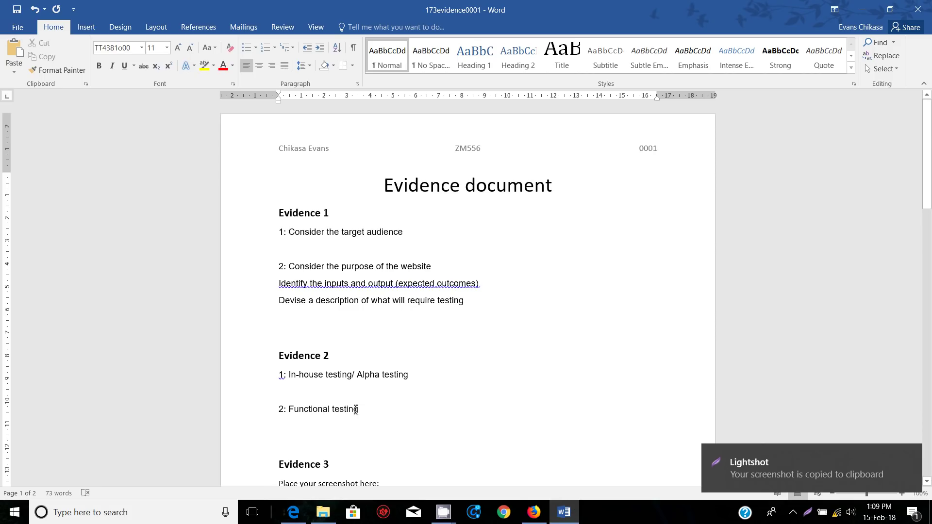
{"action": "scroll", "coordinate": [356, 409], "scroll_direction": "down", "scroll_amount": 5}
{"action": "left_click", "coordinate": [338, 362]}
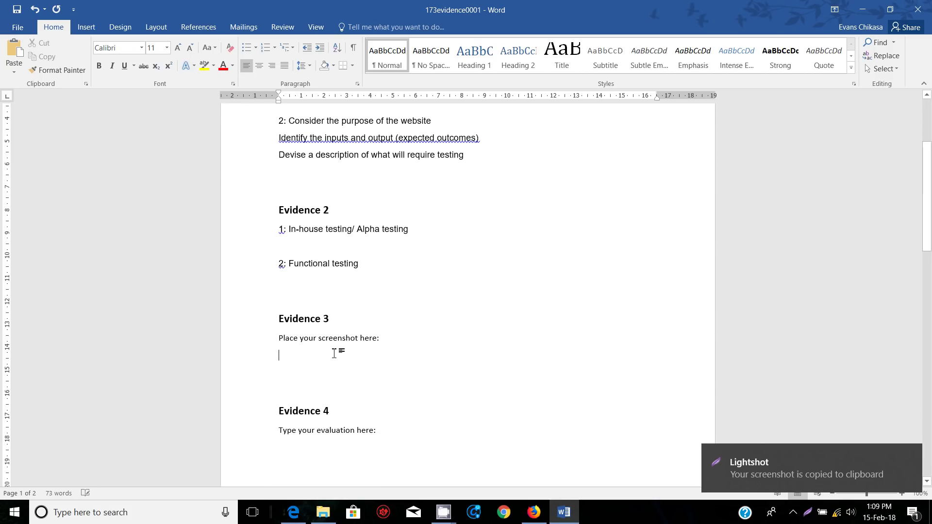
{"action": "triple_click", "coordinate": [356, 336]}
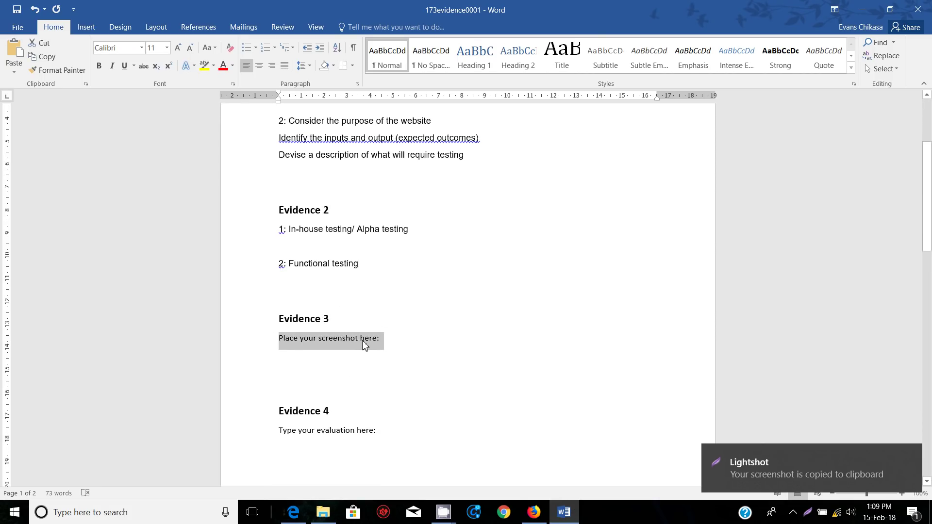
{"action": "key", "text": "ctrl+v"}
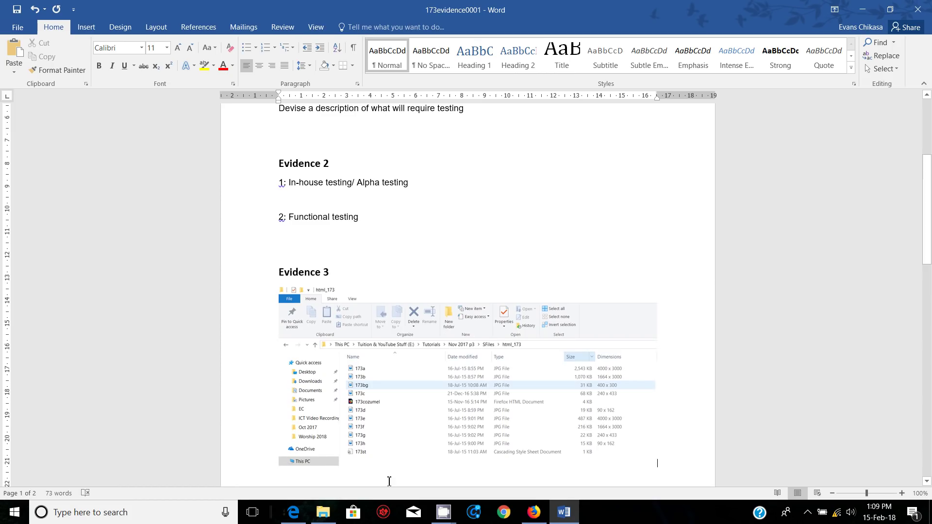
- Read step 23 in the question paper and open 173cozumel from the html_173 folder in Firefox
{"action": "left_click", "coordinate": [293, 512]}
{"action": "scroll", "coordinate": [334, 372], "scroll_direction": "down", "scroll_amount": 8}
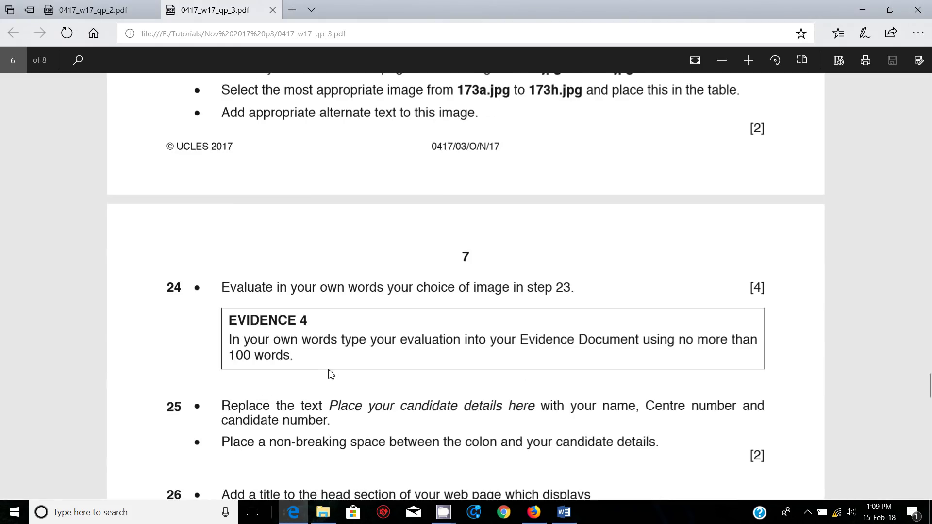
{"action": "scroll", "coordinate": [333, 371], "scroll_direction": "up", "scroll_amount": 4}
{"action": "scroll", "coordinate": [337, 371], "scroll_direction": "up", "scroll_amount": 1}
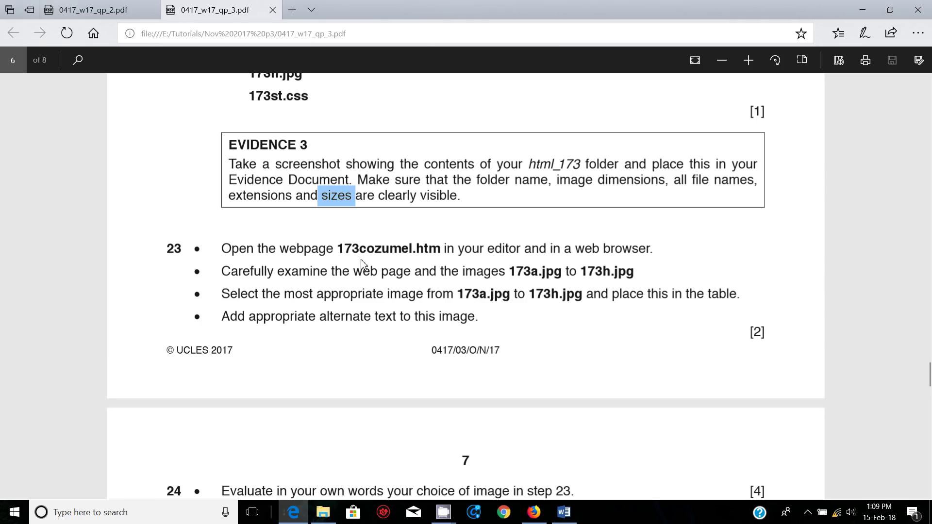
{"action": "left_click", "coordinate": [307, 513]}
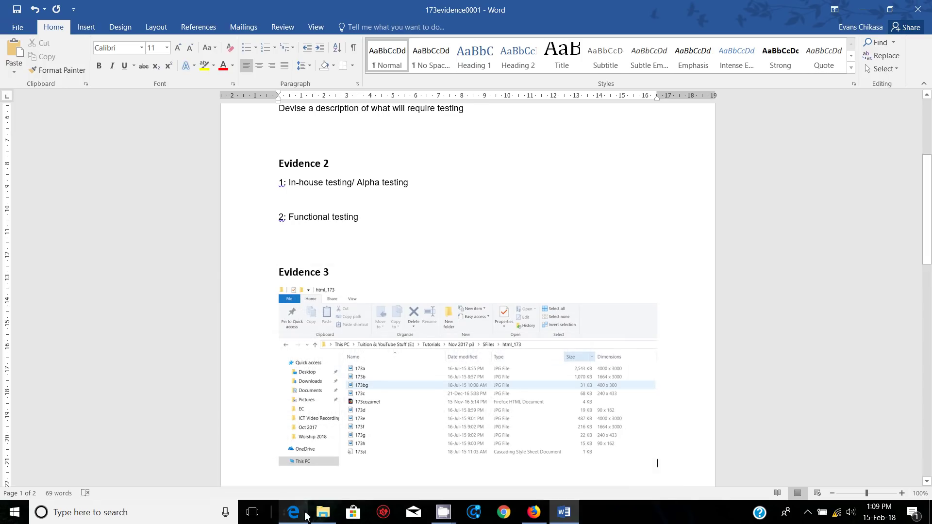
{"action": "left_click", "coordinate": [323, 514]}
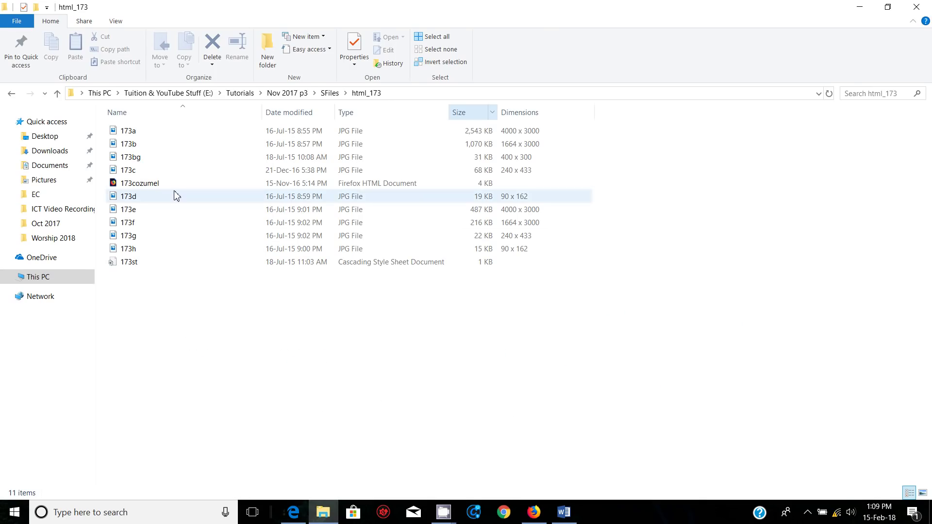
{"action": "right_click", "coordinate": [138, 184]}
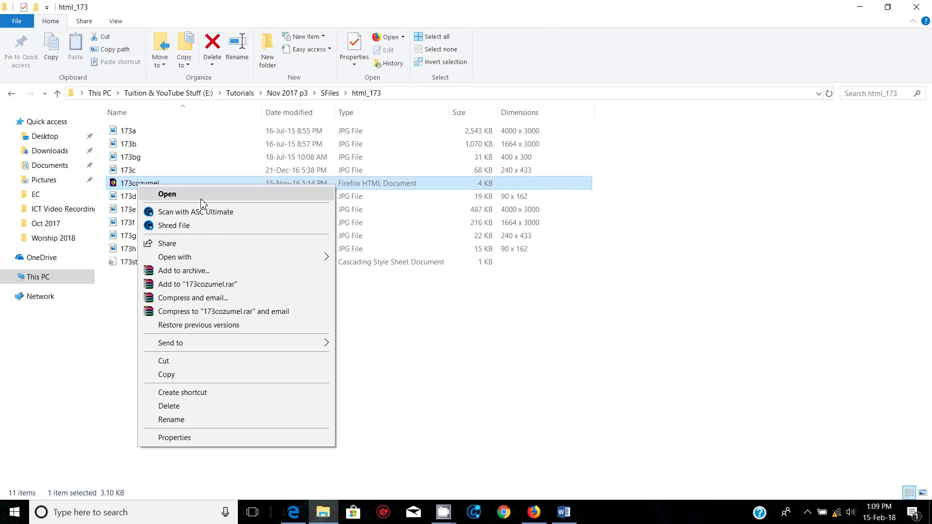
{"action": "mouse_move", "coordinate": [218, 259]}
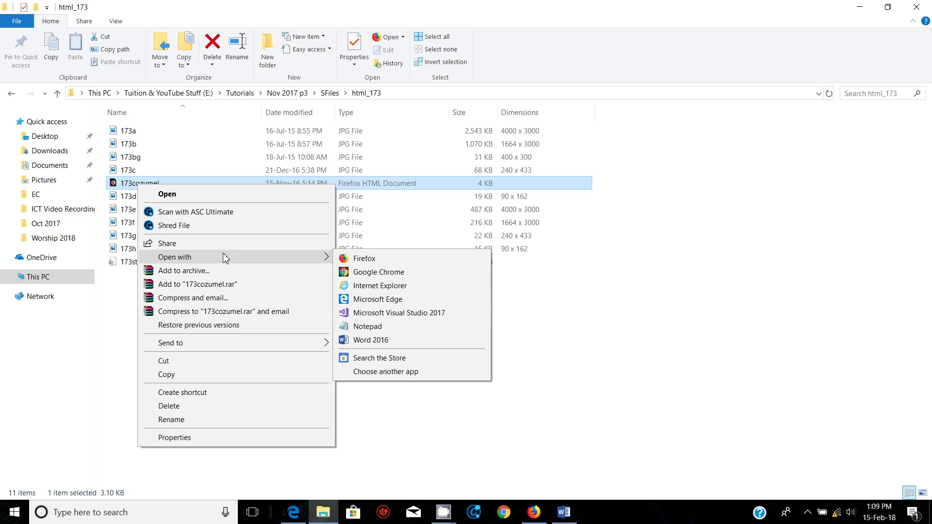
{"action": "left_click", "coordinate": [365, 260]}
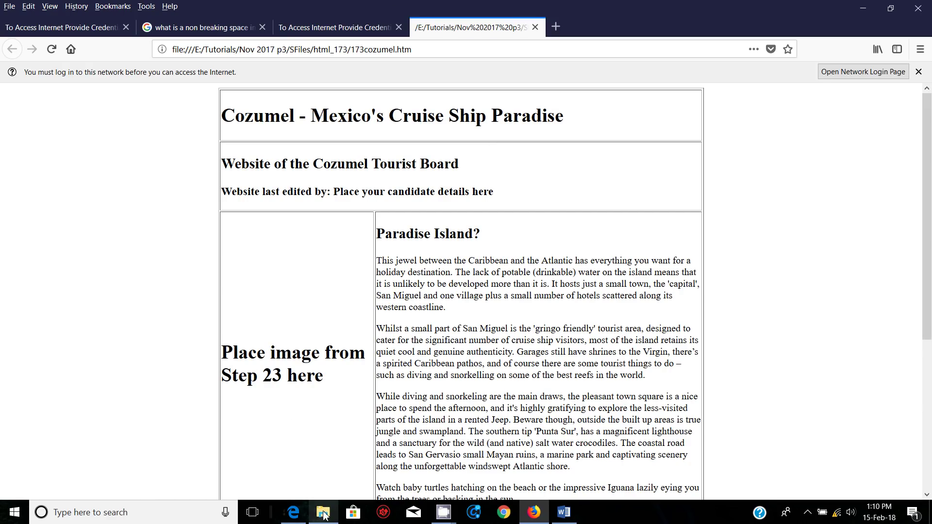
- Start Microsoft Office FrontPage 2003 and decline making it the default web page editor
{"action": "left_click", "coordinate": [3, 516]}
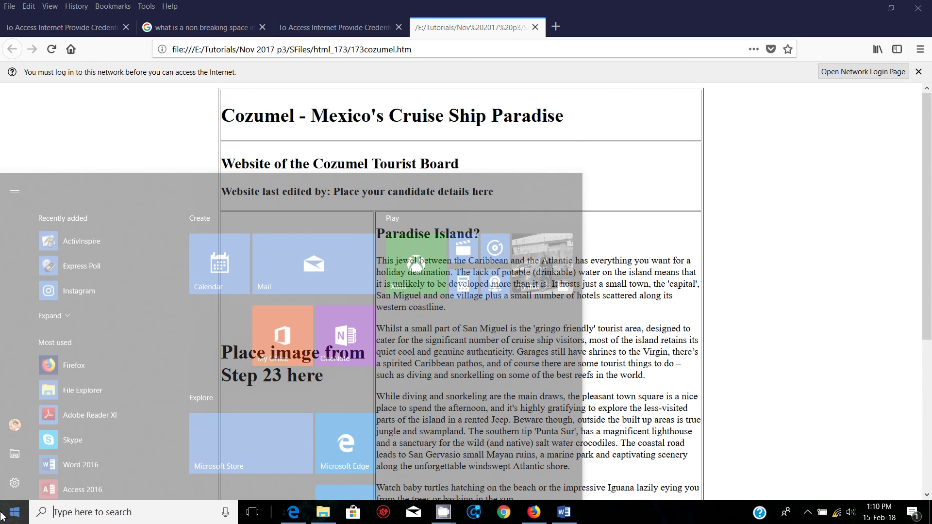
{"action": "type", "text": "fr"}
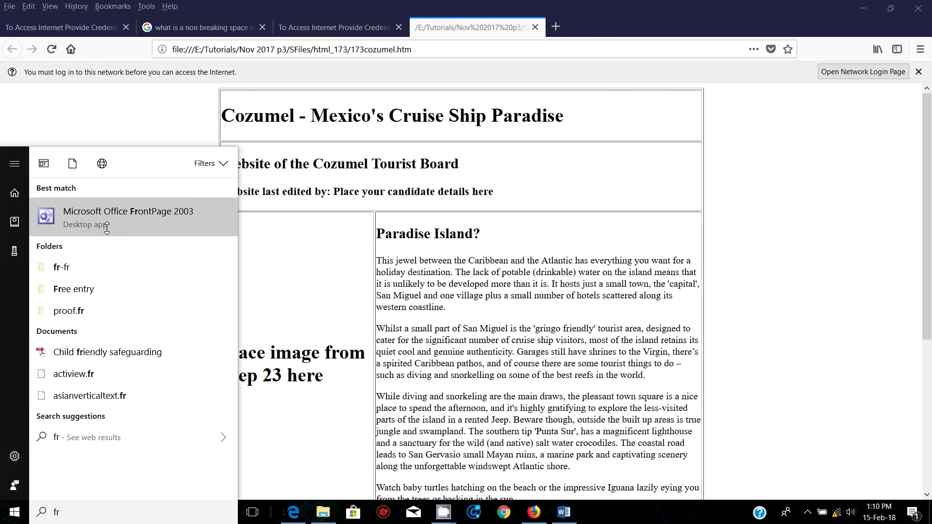
{"action": "left_click", "coordinate": [106, 229]}
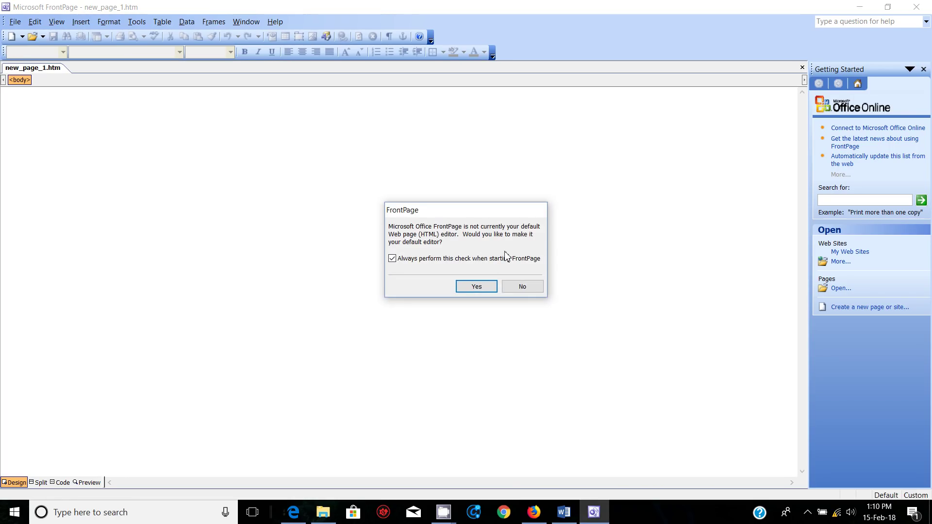
{"action": "left_click", "coordinate": [523, 287]}
- Open the 173cozumel page from Tutorials, Nov 2017 p3, SFiles, html_173 on drive E
{"action": "left_click", "coordinate": [15, 22]}
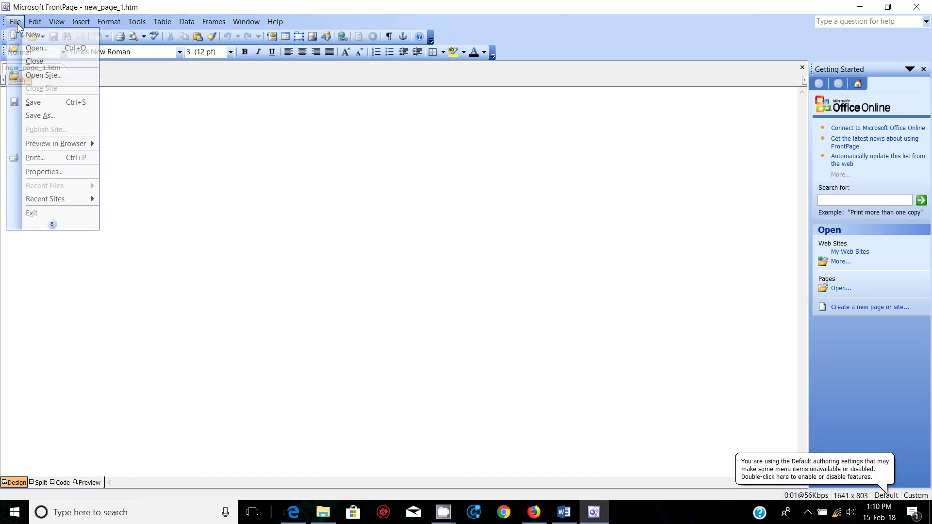
{"action": "left_click", "coordinate": [30, 48]}
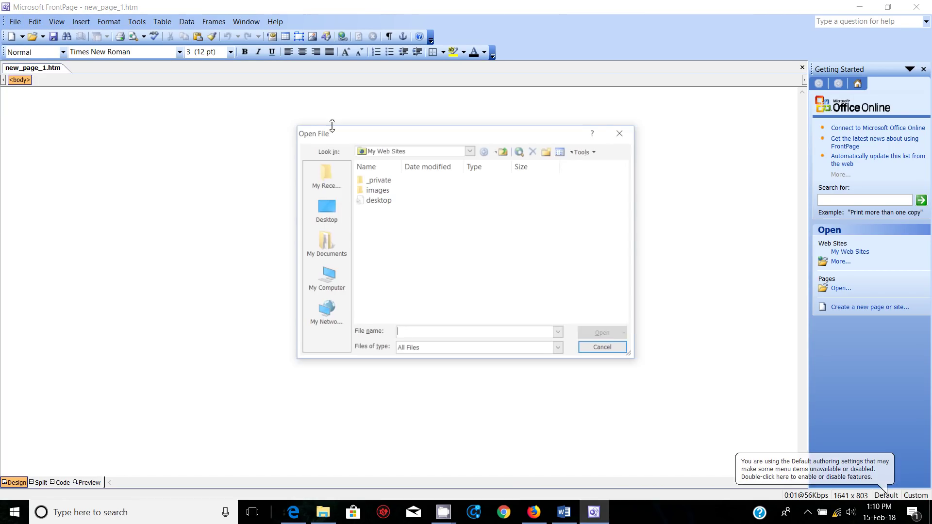
{"action": "left_click", "coordinate": [329, 276]}
{"action": "left_click", "coordinate": [391, 271]}
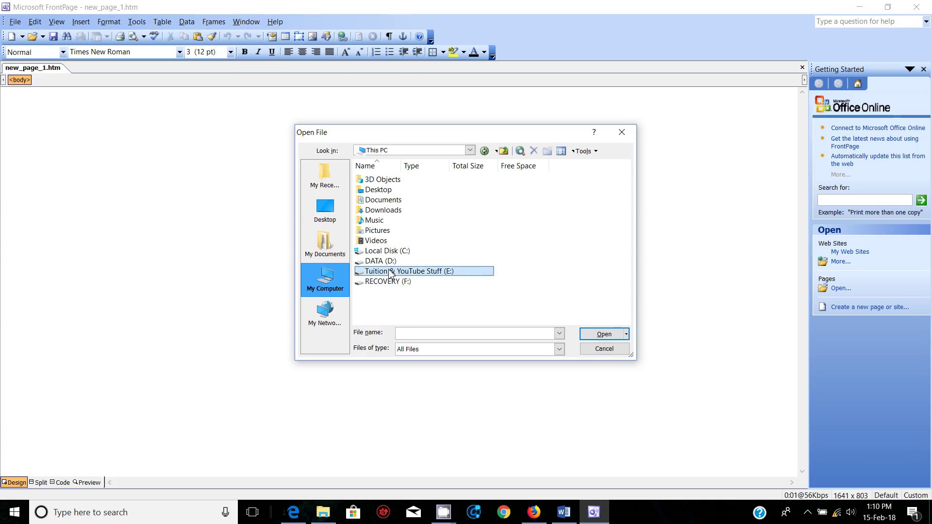
{"action": "double_click", "coordinate": [456, 272]}
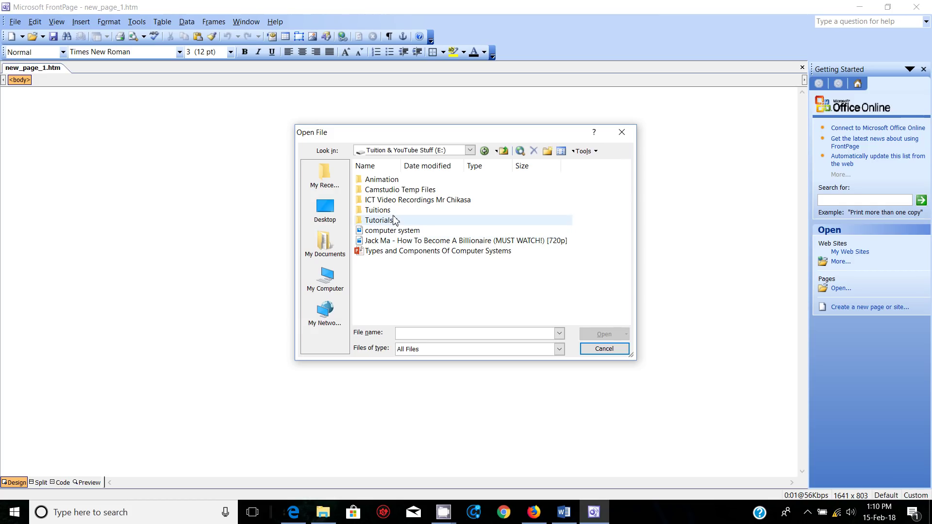
{"action": "double_click", "coordinate": [388, 211]}
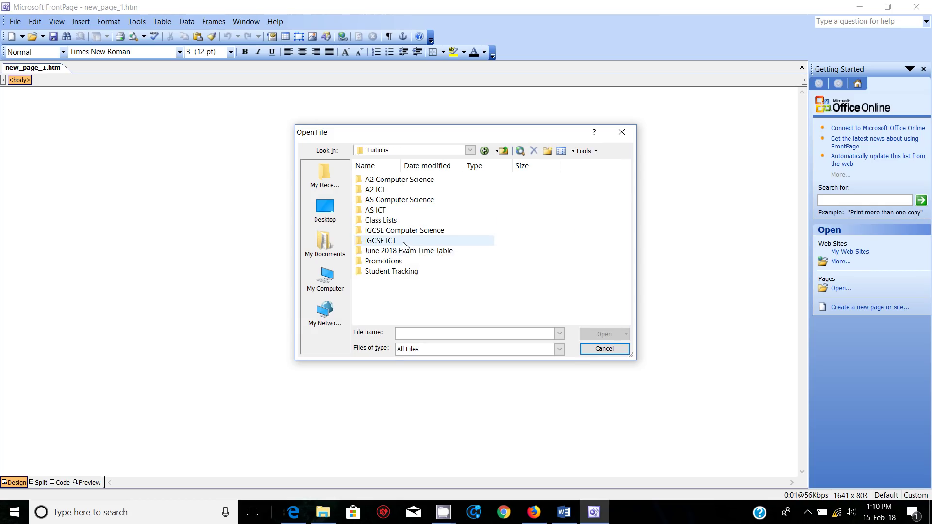
{"action": "left_click", "coordinate": [504, 151]}
{"action": "double_click", "coordinate": [381, 220]}
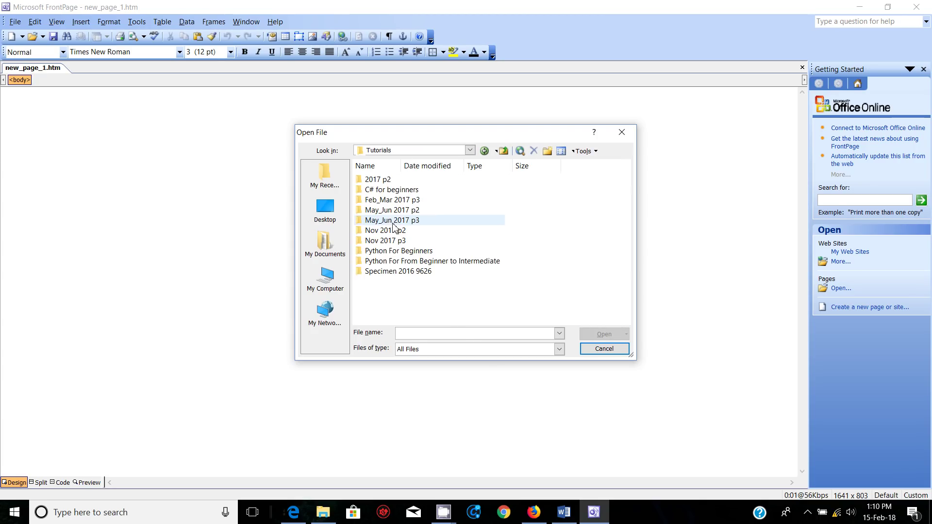
{"action": "double_click", "coordinate": [399, 241]}
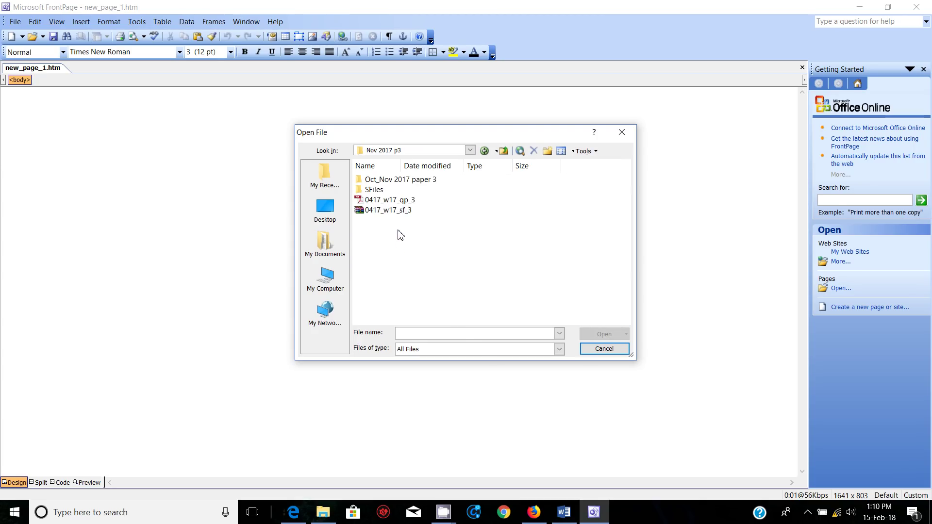
{"action": "double_click", "coordinate": [391, 190]}
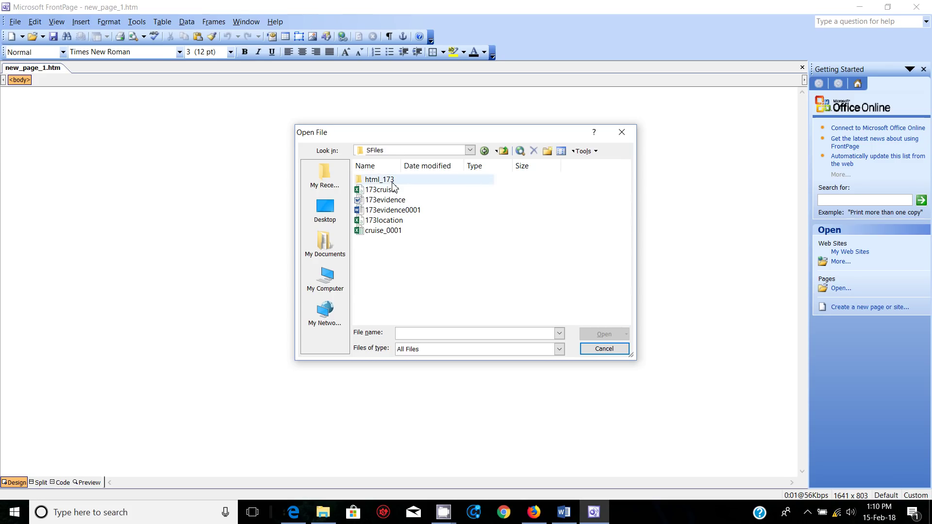
{"action": "double_click", "coordinate": [389, 180]}
{"action": "left_click", "coordinate": [388, 220]}
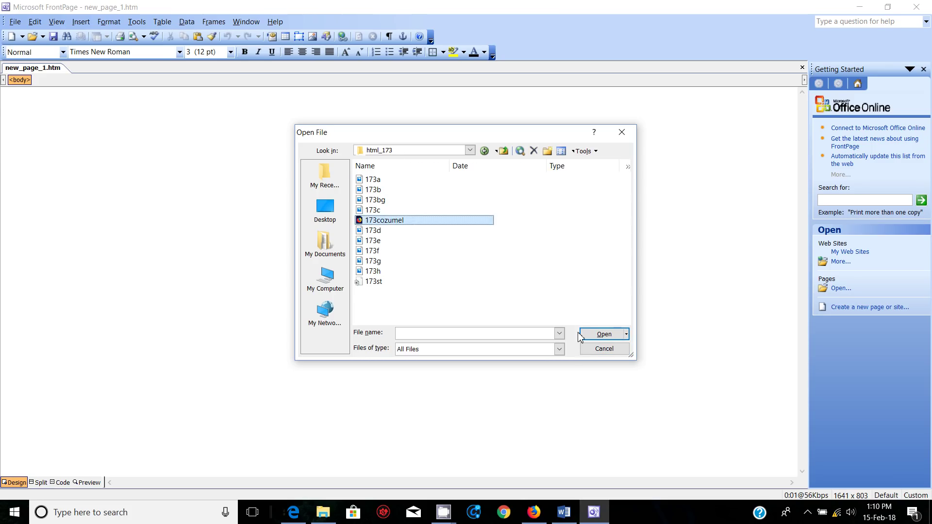
{"action": "left_click", "coordinate": [604, 334]}
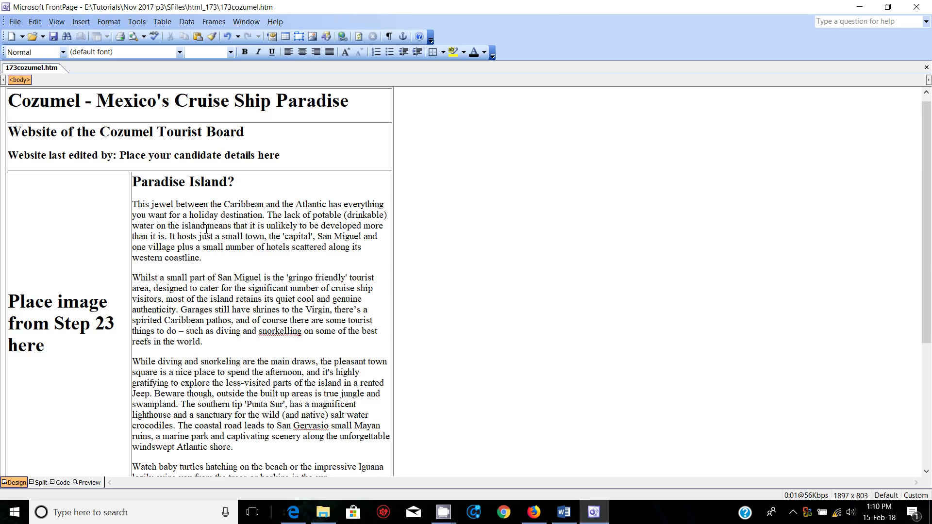
- Look through the 173cozumel page in FrontPage and reread the image instructions of step 23 in the question paper
{"action": "scroll", "coordinate": [111, 245], "scroll_direction": "down", "scroll_amount": 5}
{"action": "scroll", "coordinate": [340, 285], "scroll_direction": "up", "scroll_amount": 6}
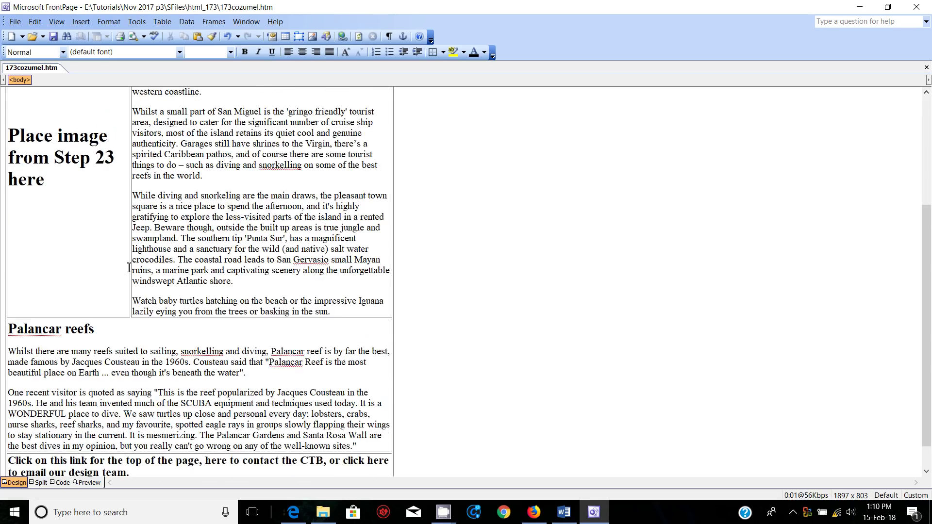
{"action": "left_click", "coordinate": [293, 512]}
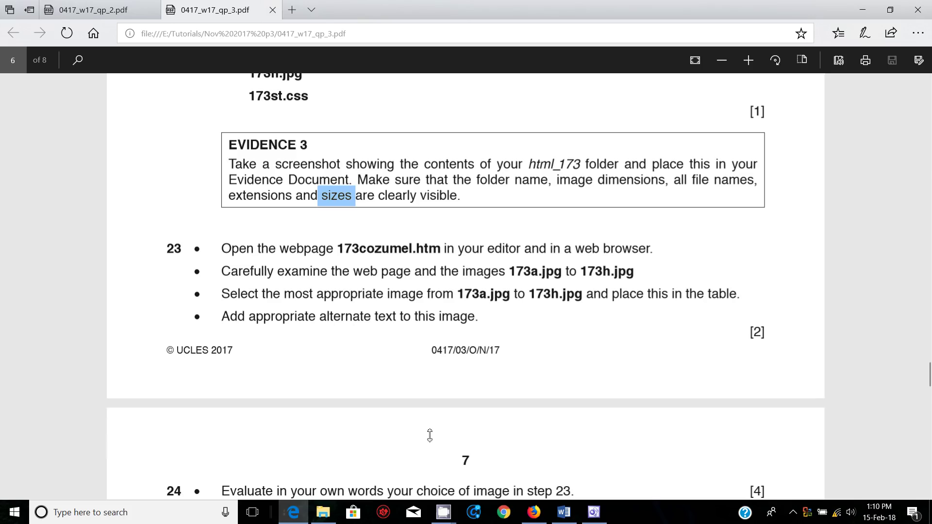
{"action": "left_click", "coordinate": [593, 512]}
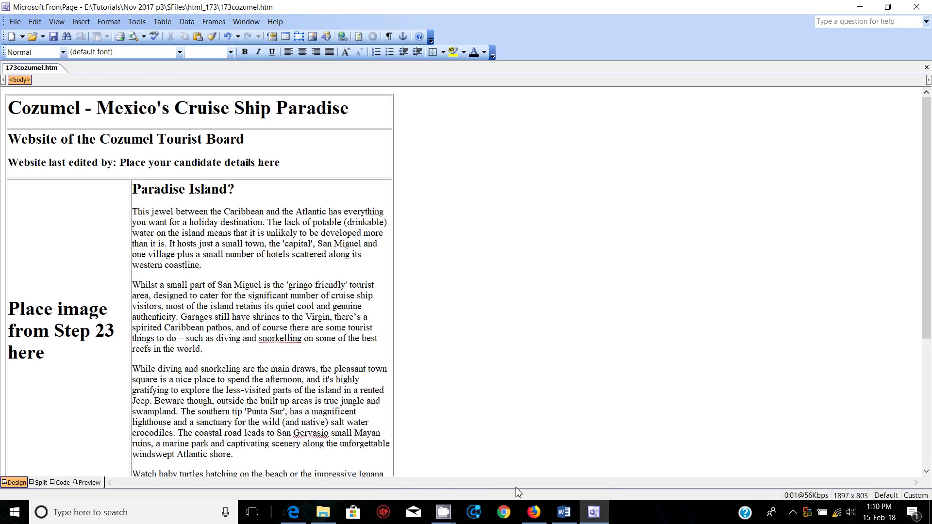
- Switch to Firefox and examine the whole 173cozumel page, including the Step 23 image cell and the surrounding text
{"action": "left_click", "coordinate": [533, 512]}
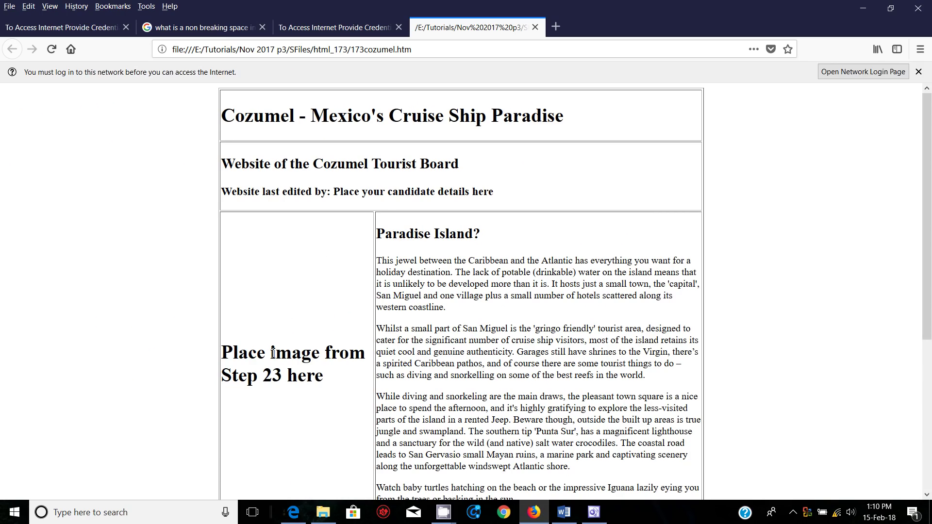
{"action": "scroll", "coordinate": [273, 352], "scroll_direction": "down", "scroll_amount": 3}
{"action": "scroll", "coordinate": [273, 349], "scroll_direction": "up", "scroll_amount": 3}
{"action": "scroll", "coordinate": [440, 280], "scroll_direction": "down", "scroll_amount": 4}
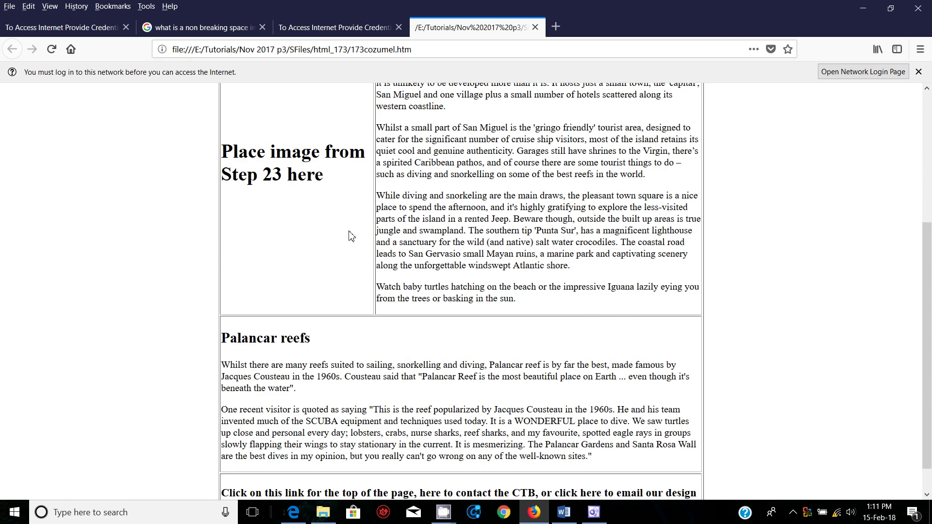
{"action": "scroll", "coordinate": [267, 160], "scroll_direction": "up", "scroll_amount": 2}
{"action": "scroll", "coordinate": [287, 208], "scroll_direction": "up", "scroll_amount": 3}
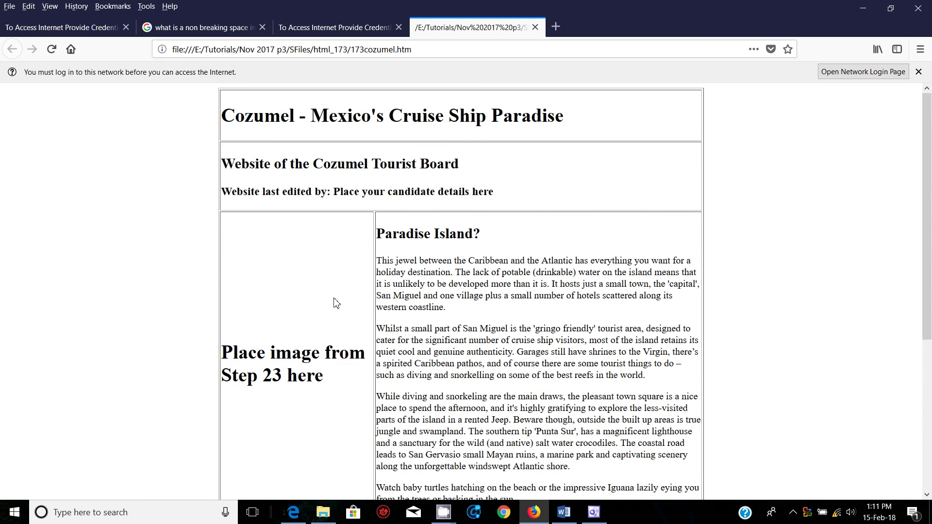
{"action": "scroll", "coordinate": [320, 296], "scroll_direction": "down", "scroll_amount": 3}
{"action": "scroll", "coordinate": [291, 279], "scroll_direction": "up", "scroll_amount": 1}
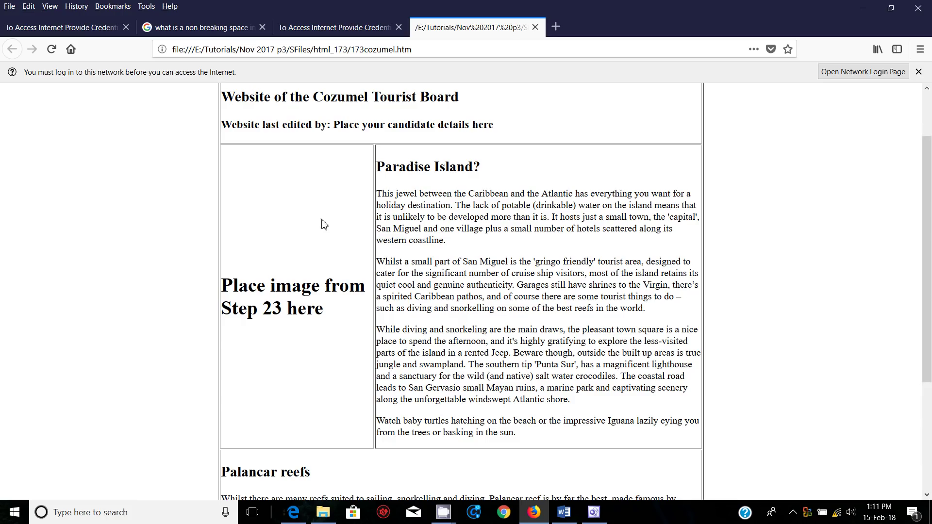
{"action": "scroll", "coordinate": [313, 315], "scroll_direction": "down", "scroll_amount": 3}
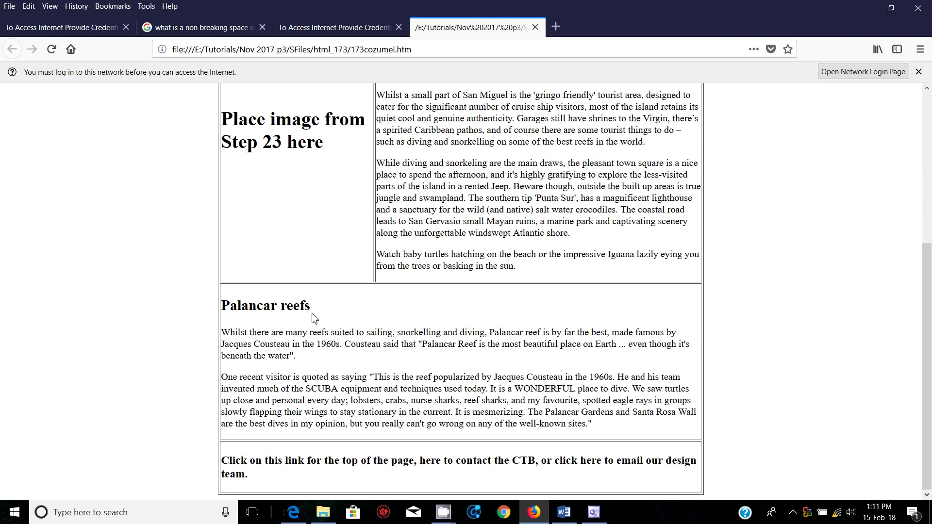
- Switch to FrontPage and check the properties of the table that holds the Step 23 image cell
{"action": "left_click", "coordinate": [595, 515]}
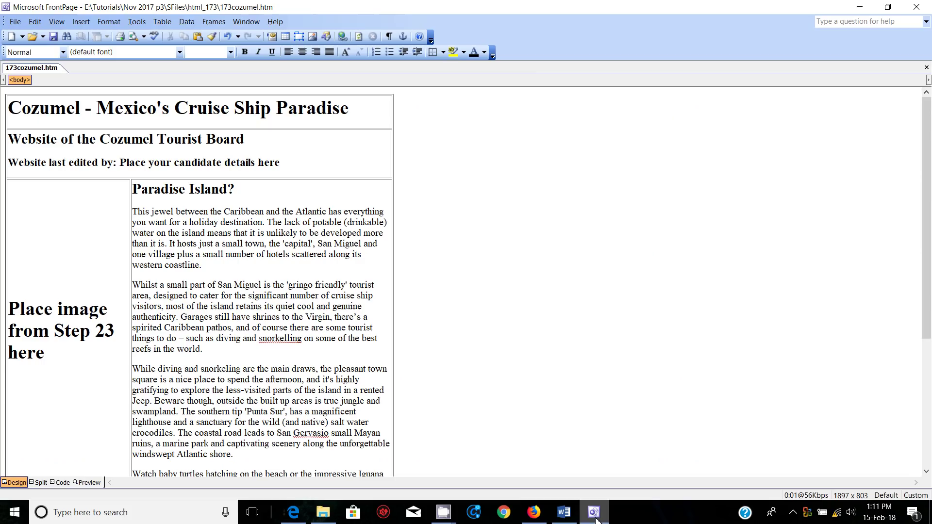
{"action": "left_click", "coordinate": [73, 213]}
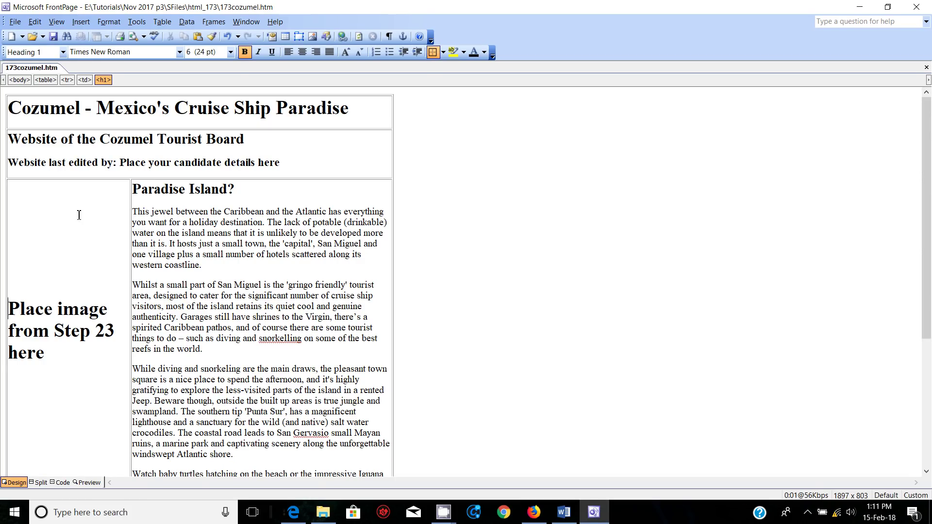
{"action": "right_click", "coordinate": [84, 212]}
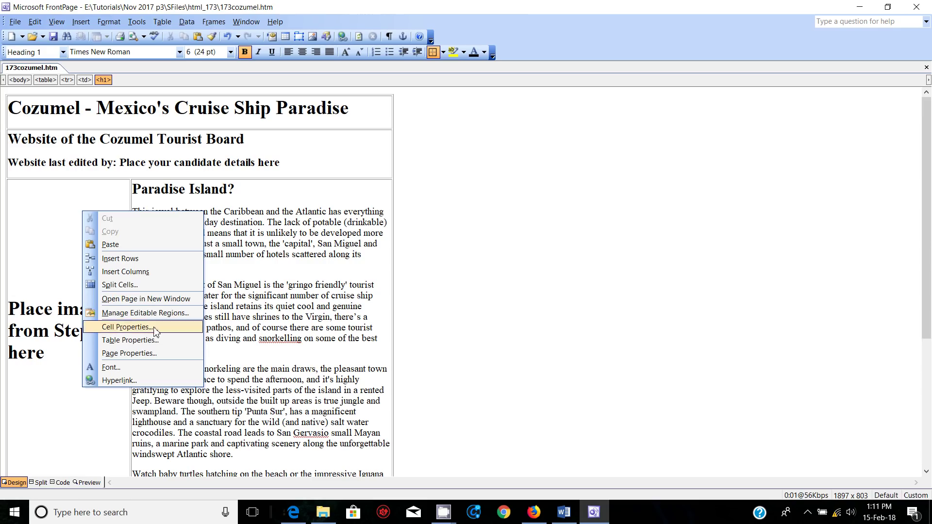
{"action": "left_click", "coordinate": [130, 340]}
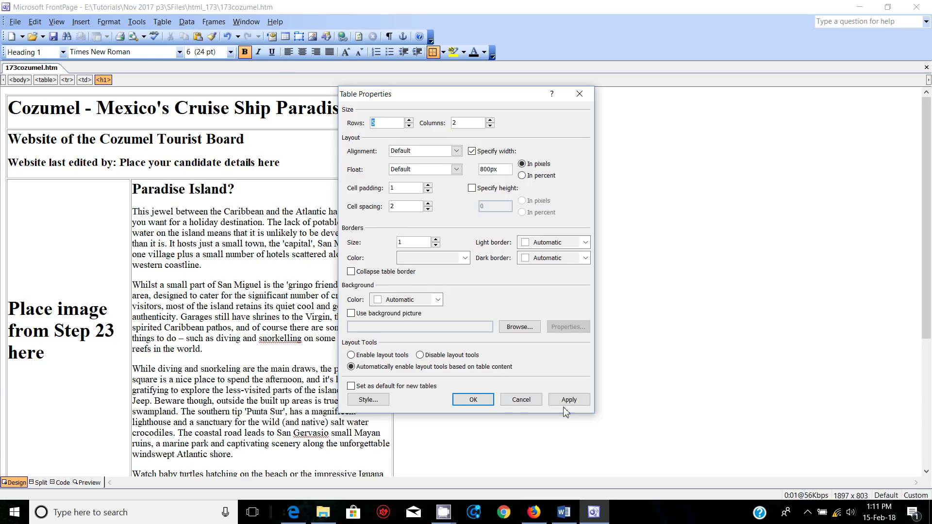
{"action": "left_click", "coordinate": [531, 400]}
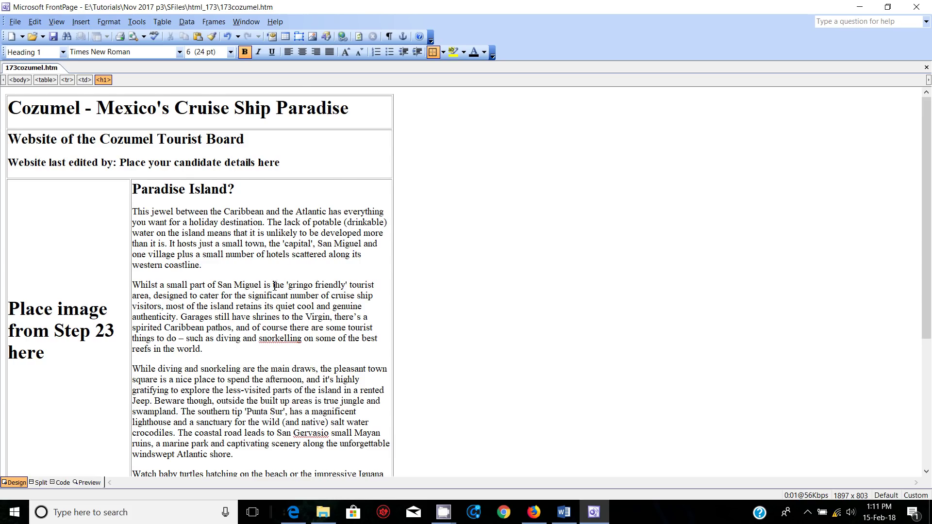
- Check the specified width and height of the Step 23 image cell in its cell properties
{"action": "scroll", "coordinate": [271, 284], "scroll_direction": "down", "scroll_amount": 1}
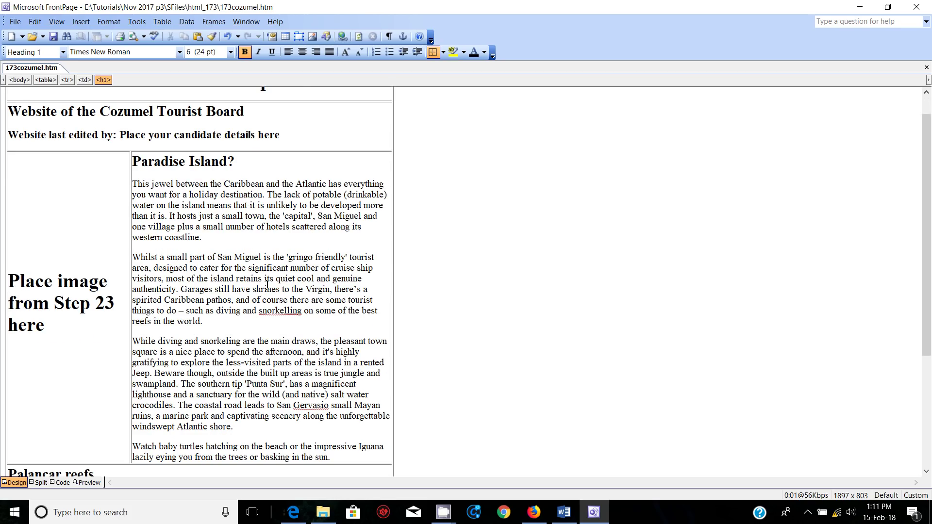
{"action": "right_click", "coordinate": [100, 217]}
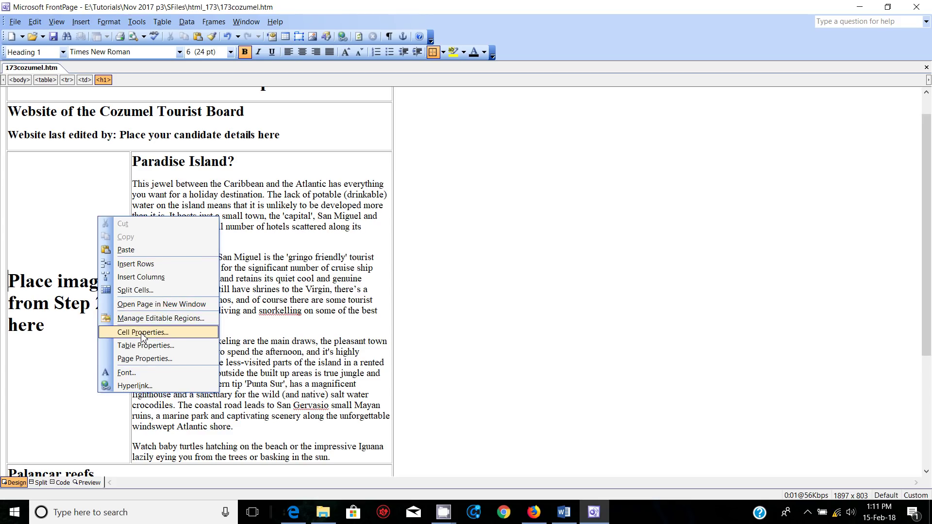
{"action": "left_click", "coordinate": [117, 331]}
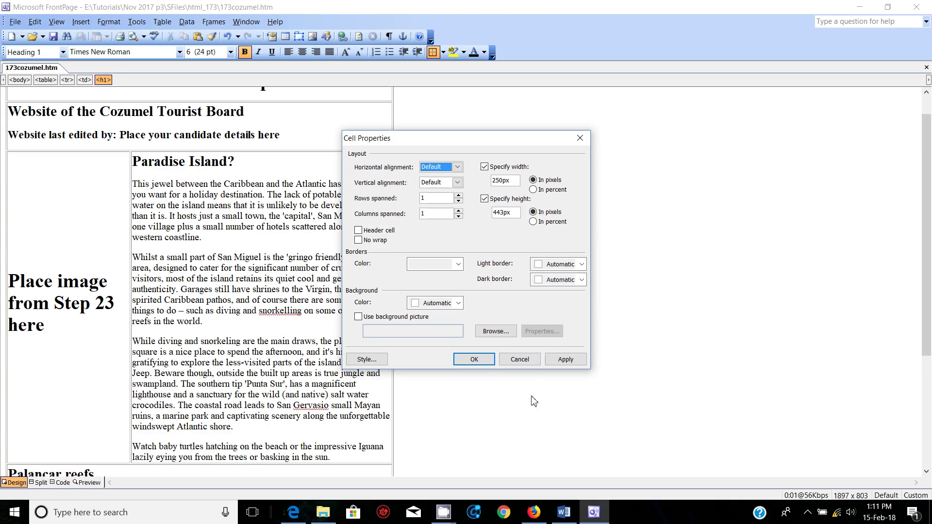
{"action": "left_click", "coordinate": [519, 360]}
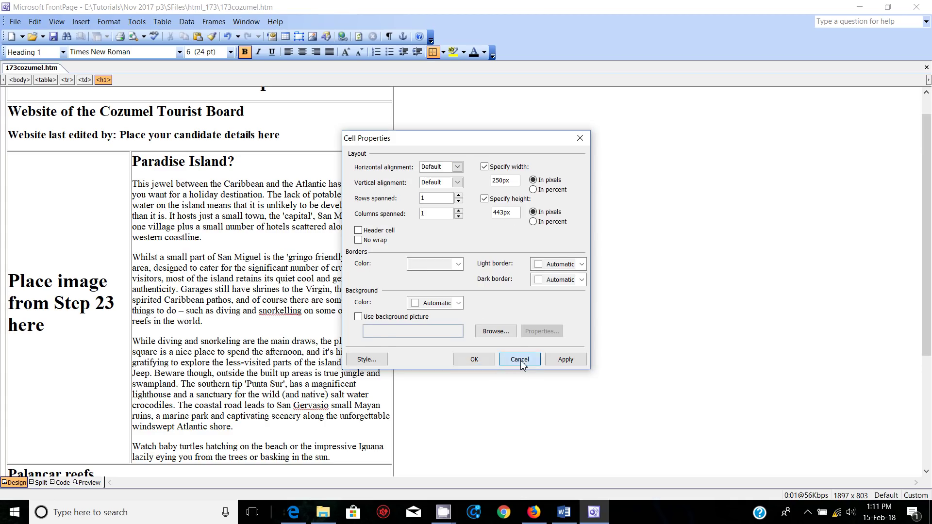
- Look over the image dimensions in the html_173 folder and reexamine the Step 23 cell's properties in FrontPage
{"action": "mouse_move", "coordinate": [324, 512]}
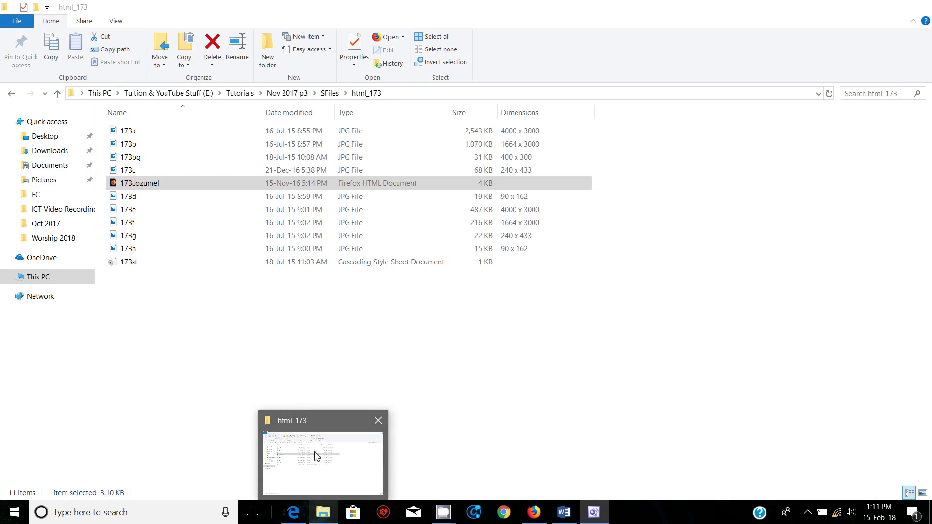
{"action": "left_click", "coordinate": [317, 456]}
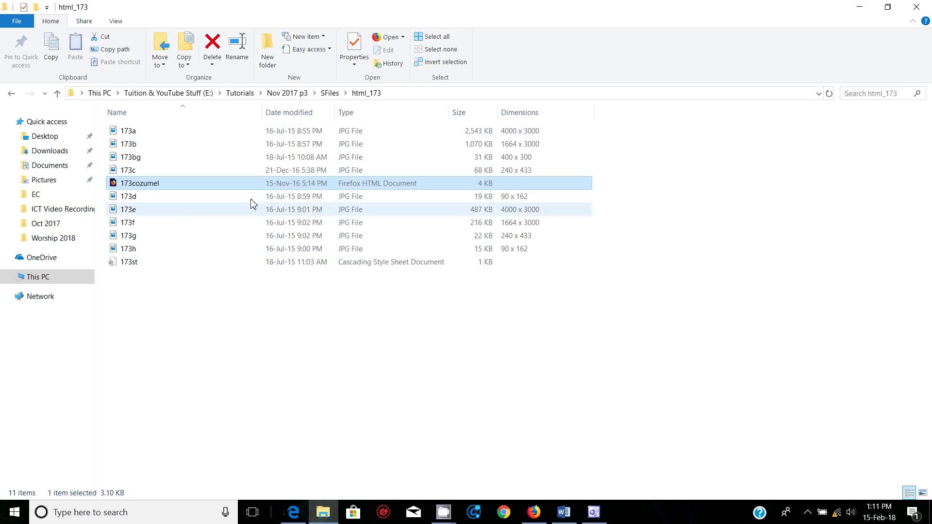
{"action": "left_click", "coordinate": [594, 512]}
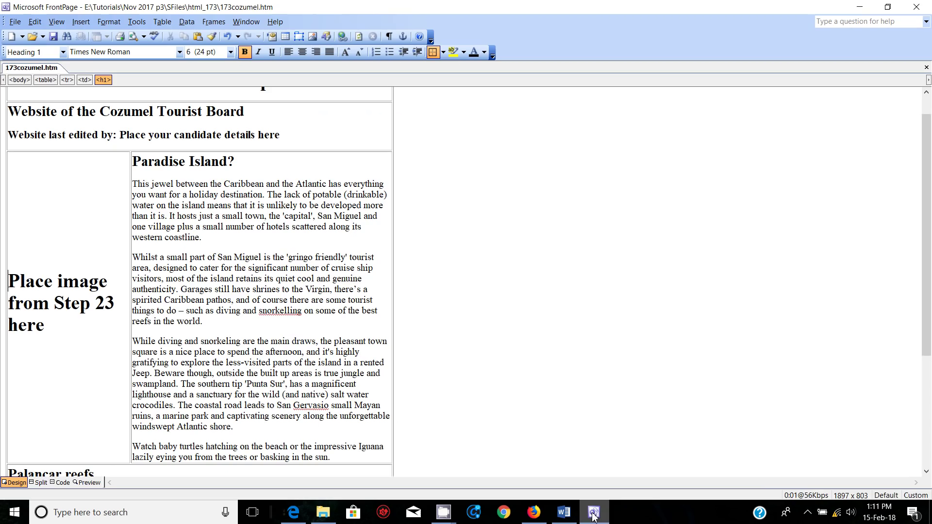
{"action": "right_click", "coordinate": [73, 178]}
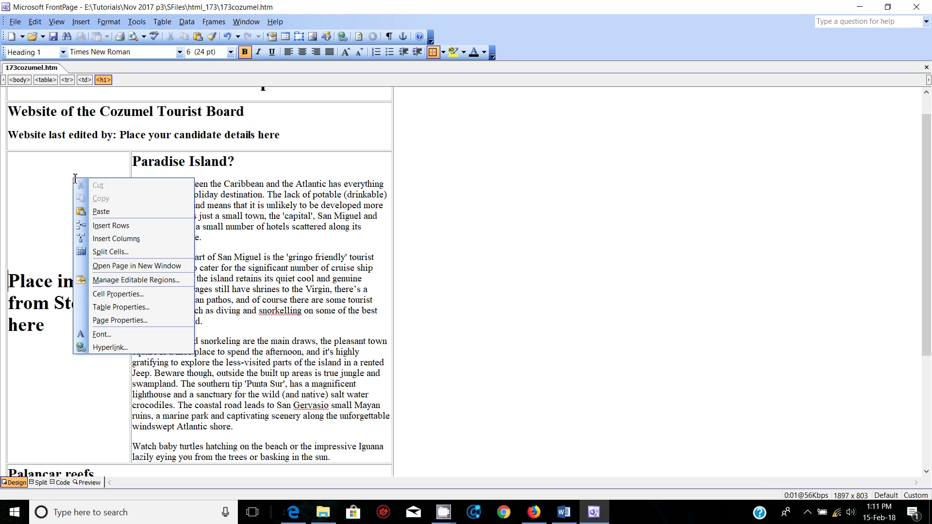
{"action": "left_click", "coordinate": [110, 295]}
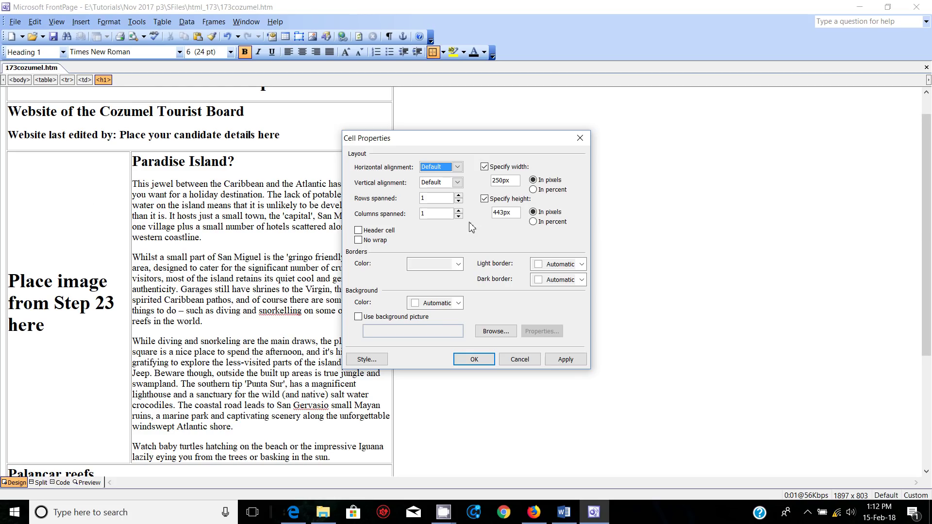
{"action": "left_click", "coordinate": [520, 359]}
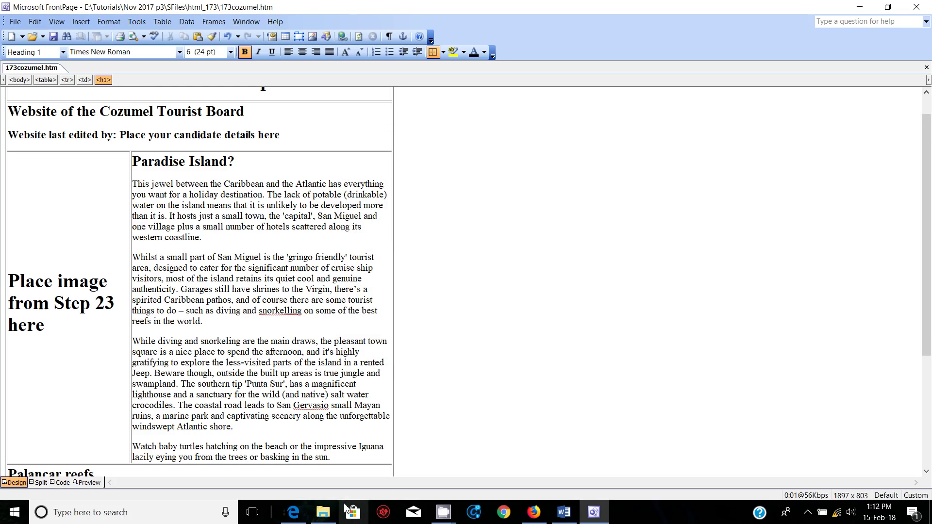
- View the html_173 folder's images one after another in Photos, from 173a.jpg through 173h.jpg, and close the viewer
{"action": "mouse_move", "coordinate": [333, 517]}
{"action": "left_click", "coordinate": [318, 483]}
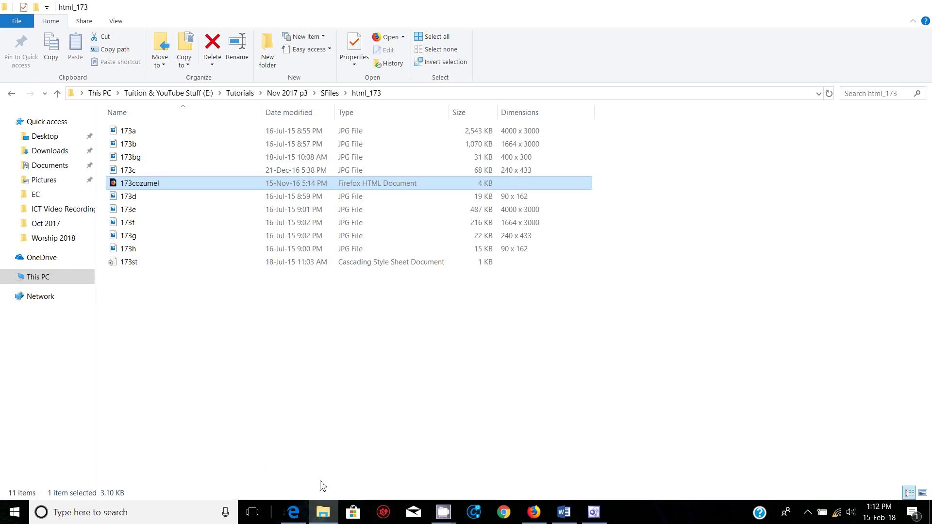
{"action": "left_click", "coordinate": [151, 133]}
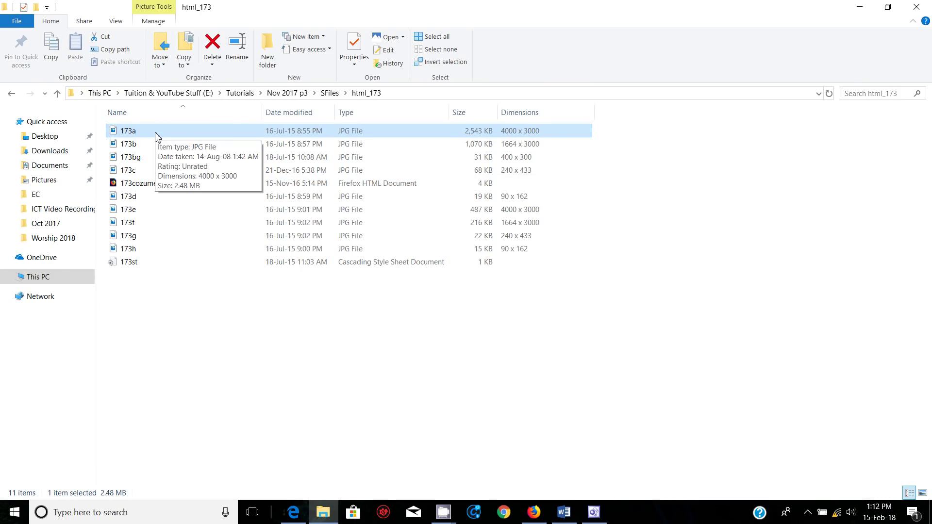
{"action": "double_click", "coordinate": [156, 133]}
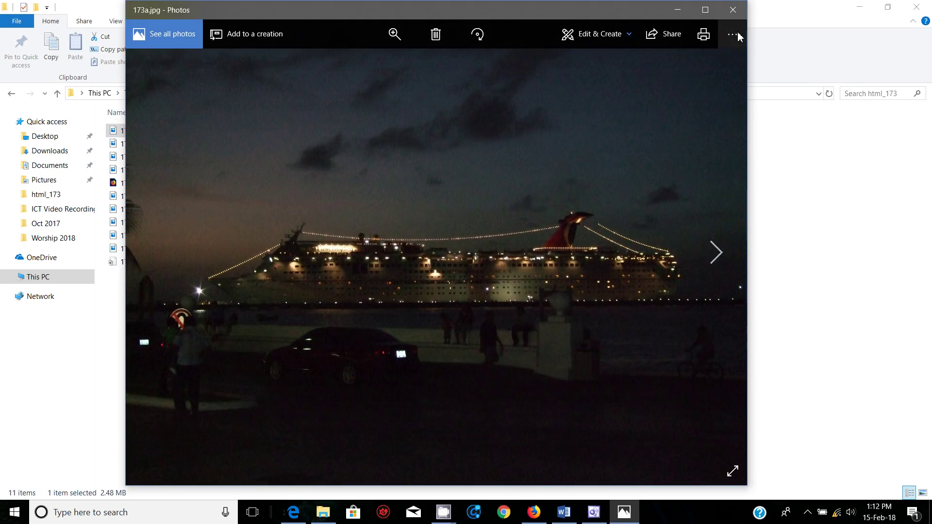
{"action": "left_click", "coordinate": [705, 10]}
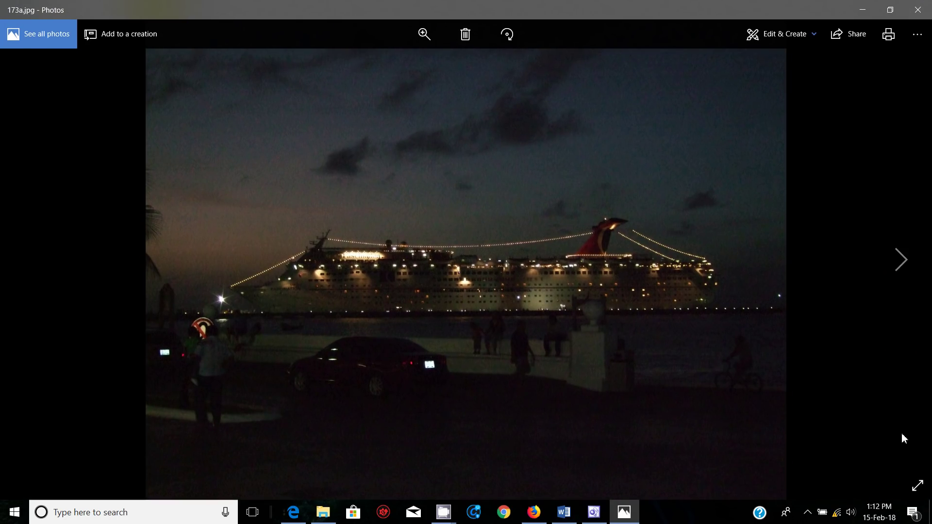
{"action": "left_click", "coordinate": [901, 266]}
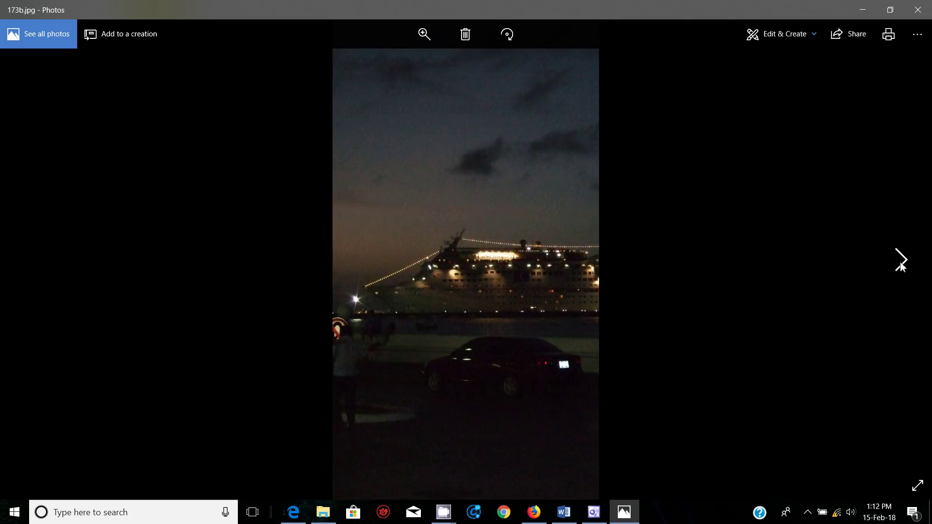
{"action": "left_click", "coordinate": [901, 266]}
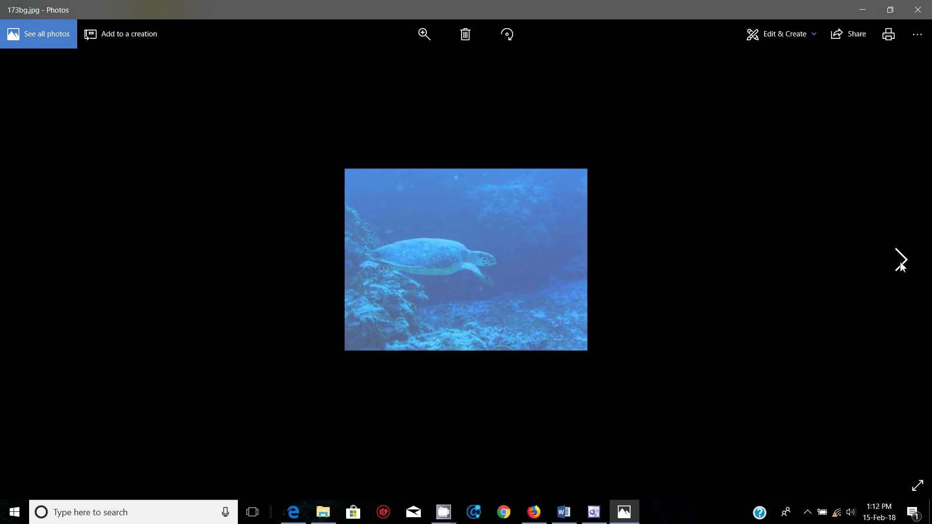
{"action": "left_click", "coordinate": [901, 266]}
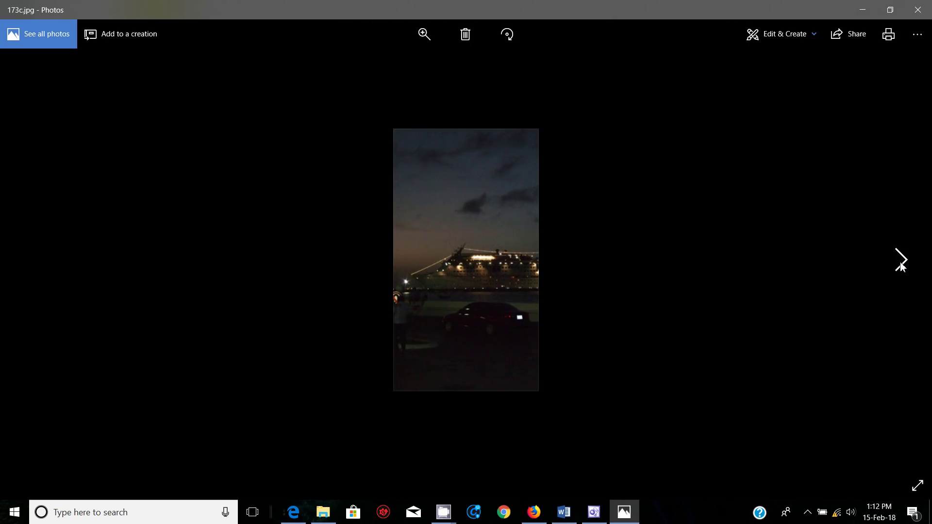
{"action": "left_click", "coordinate": [901, 266]}
{"action": "left_click", "coordinate": [901, 266]}
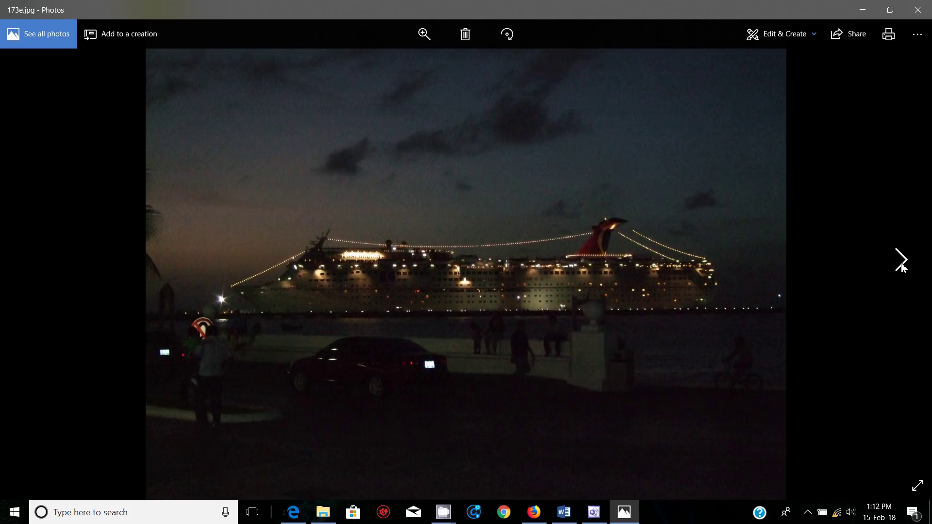
{"action": "left_click", "coordinate": [901, 266]}
{"action": "left_click", "coordinate": [901, 266]}
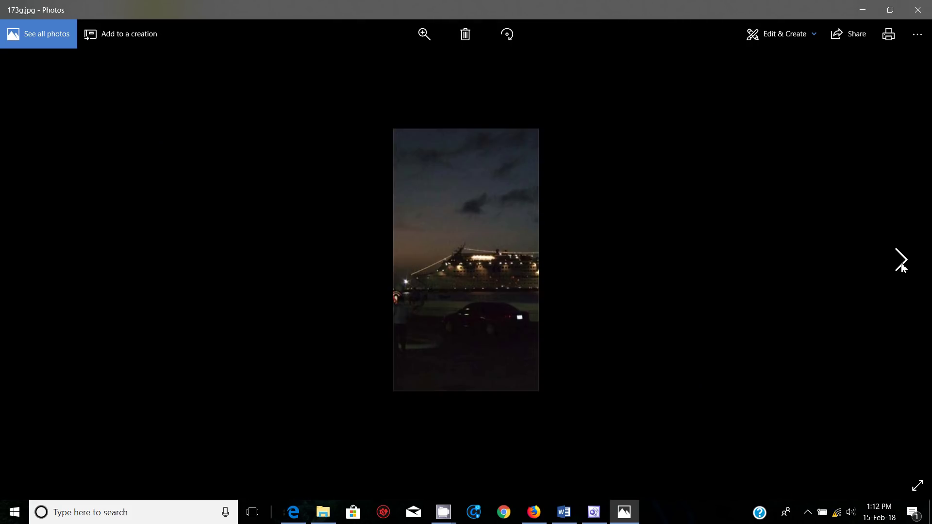
{"action": "left_click", "coordinate": [900, 266]}
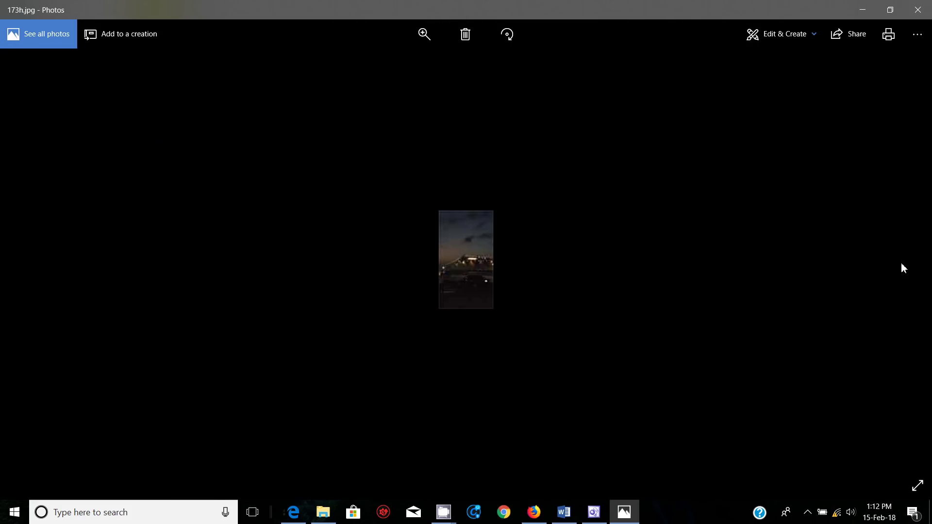
{"action": "left_click", "coordinate": [919, 12]}
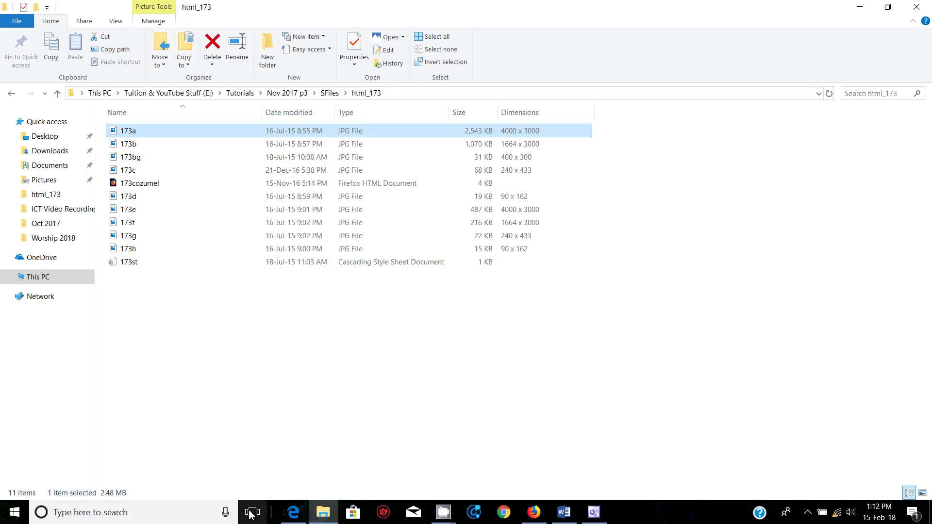
- Sort the html_173 files by dimensions and recheck the Step 23 cell's width and height in FrontPage
{"action": "left_click", "coordinate": [538, 113]}
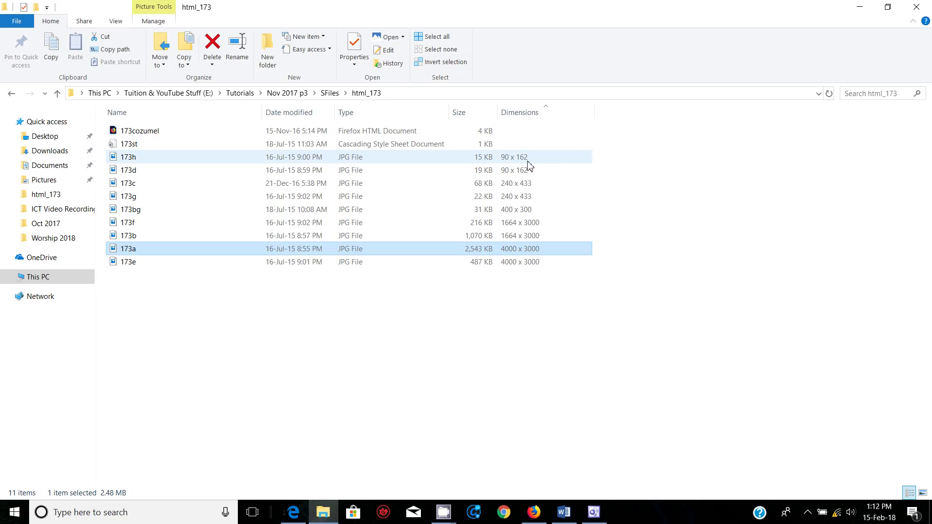
{"action": "left_click", "coordinate": [531, 416]}
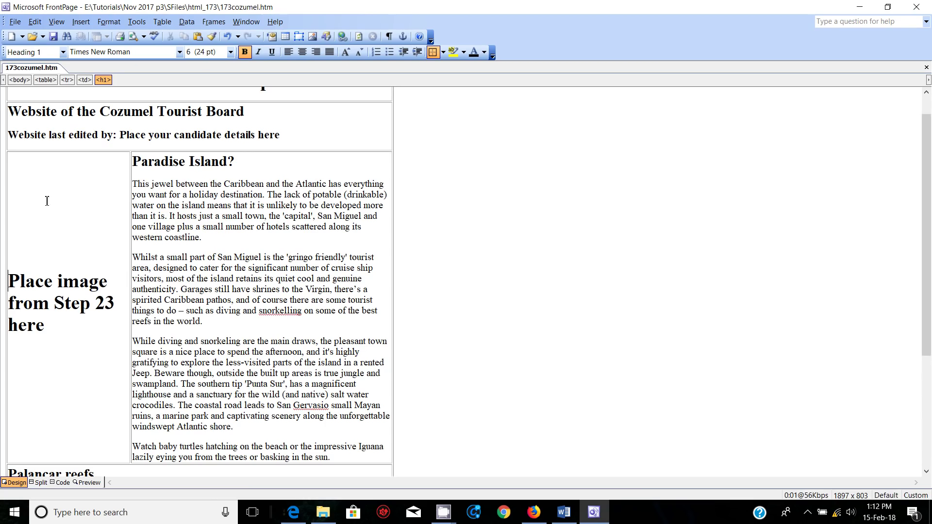
{"action": "right_click", "coordinate": [60, 209]}
{"action": "left_click", "coordinate": [108, 324]}
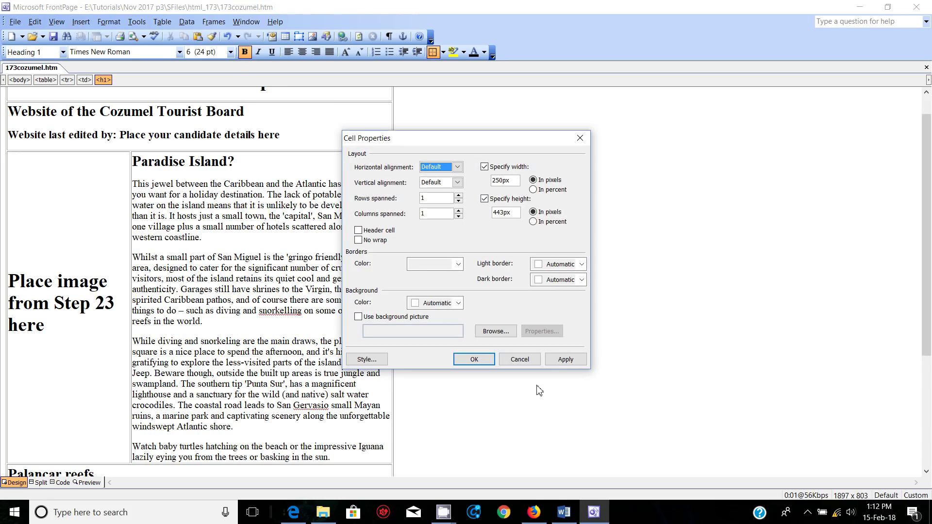
- Return to the html_173 folder and compare the dimensions and file sizes of 173c and 173g, ending with 173g selected
{"action": "left_click", "coordinate": [326, 512]}
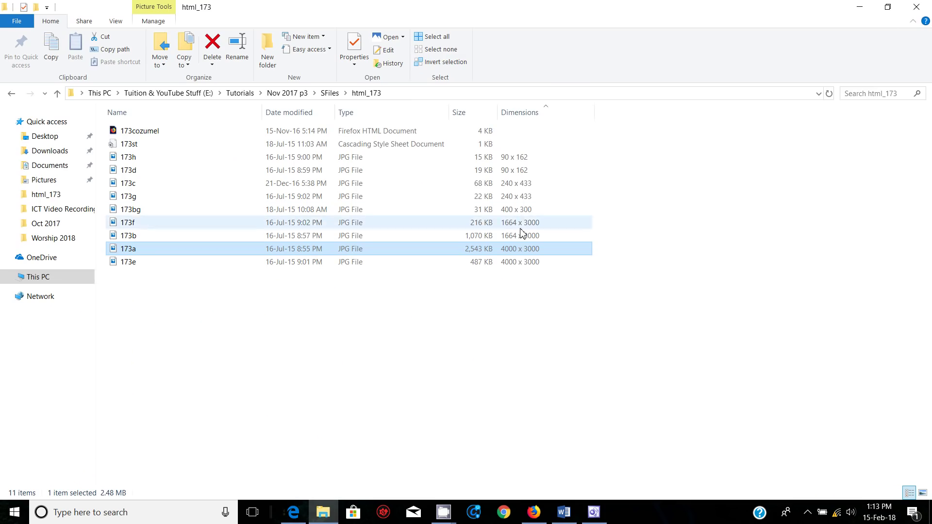
{"action": "left_click", "coordinate": [516, 185]}
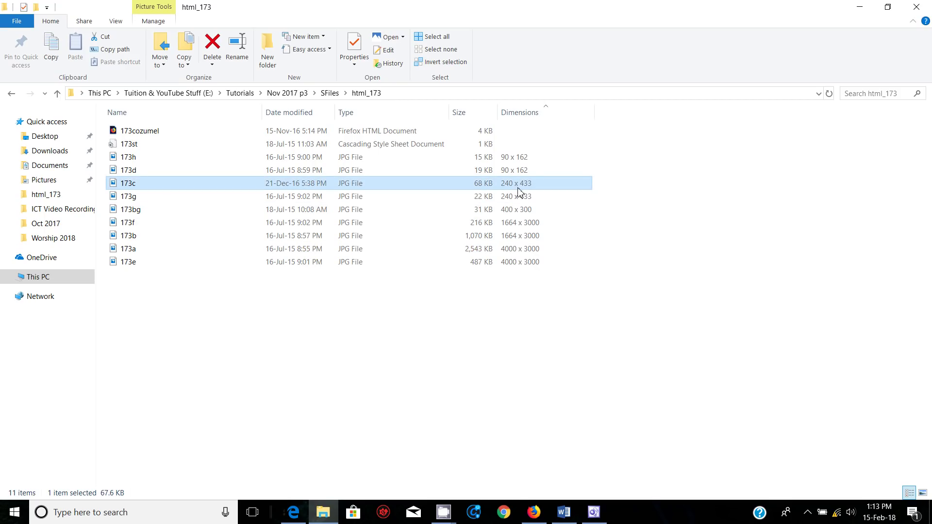
{"action": "left_click", "coordinate": [513, 199]}
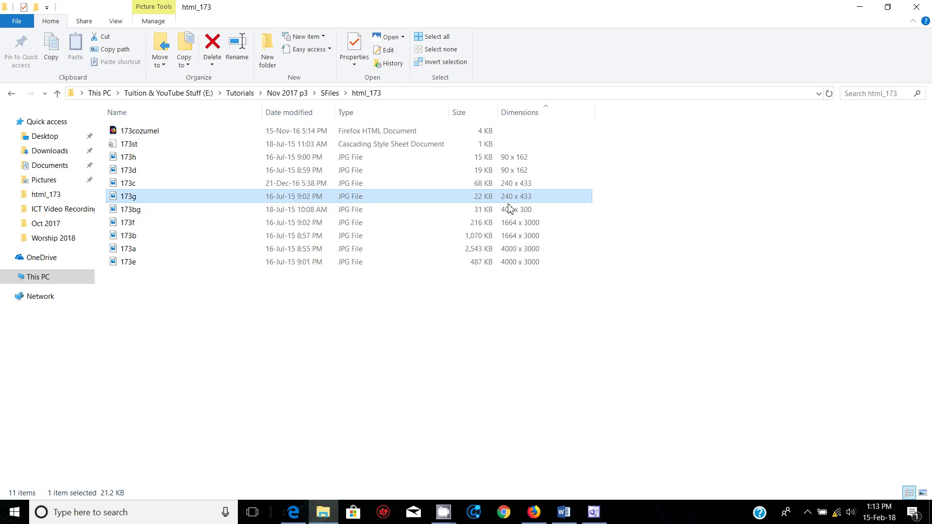
{"action": "left_click", "coordinate": [515, 186]}
{"action": "left_click", "coordinate": [514, 195]}
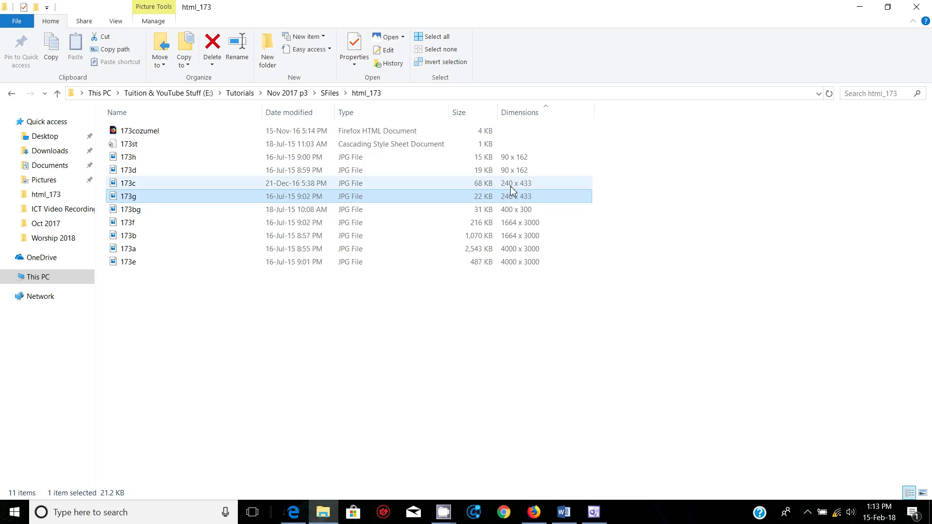
{"action": "left_click", "coordinate": [510, 185]}
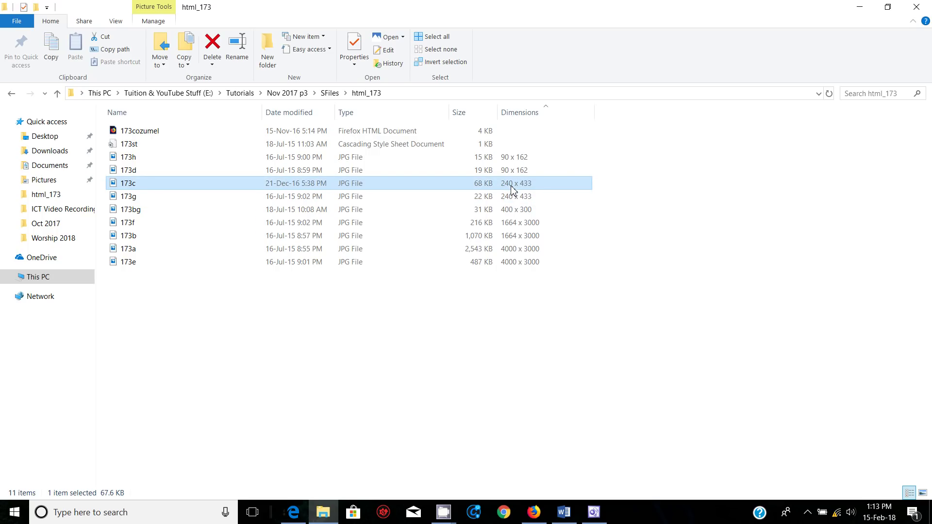
{"action": "left_click", "coordinate": [488, 200]}
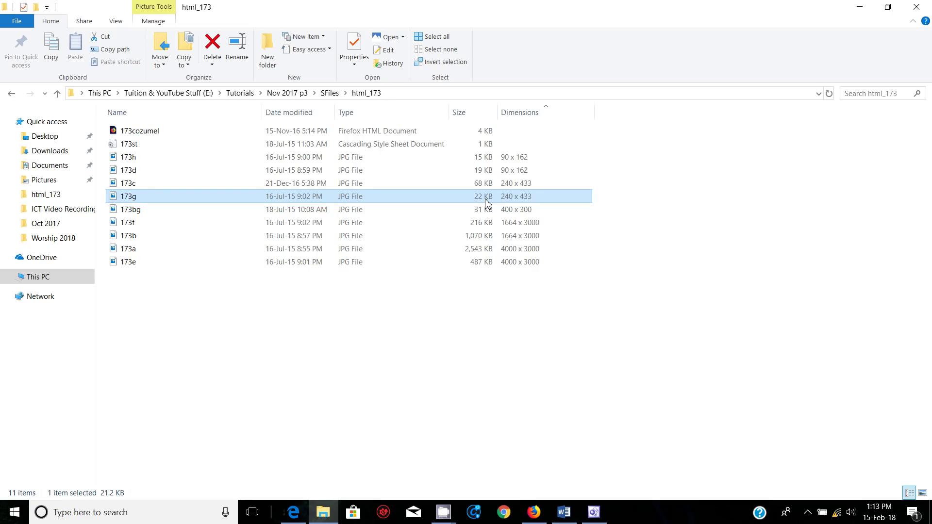
- Recheck 173c in the html_173 folder and reread the Step 23 instructions in the question paper in Edge
{"action": "left_click", "coordinate": [484, 183]}
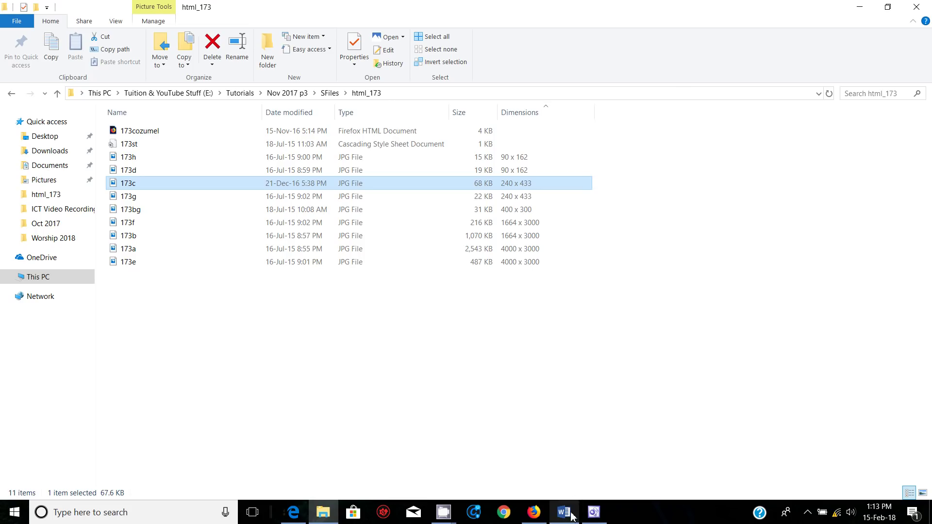
{"action": "mouse_move", "coordinate": [593, 514]}
{"action": "left_click", "coordinate": [295, 513]}
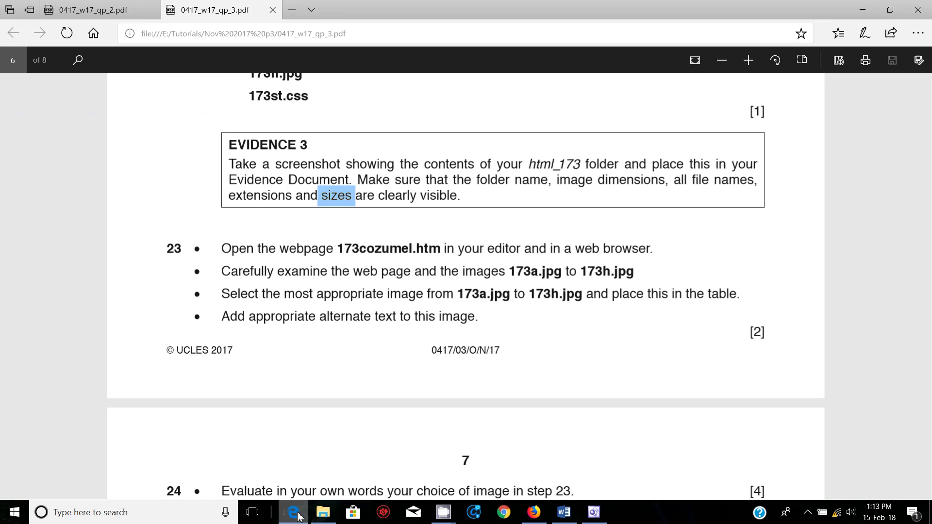
{"action": "scroll", "coordinate": [359, 285], "scroll_direction": "down", "scroll_amount": 1}
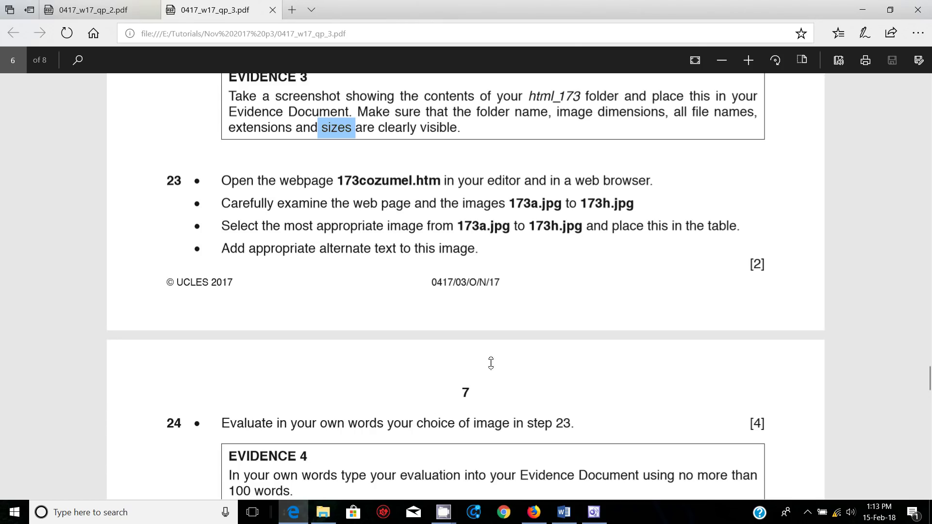
- Return to FrontPage, dismiss the cell properties and delete the "Place image from Step 23 here" placeholder text
{"action": "left_click", "coordinate": [590, 495]}
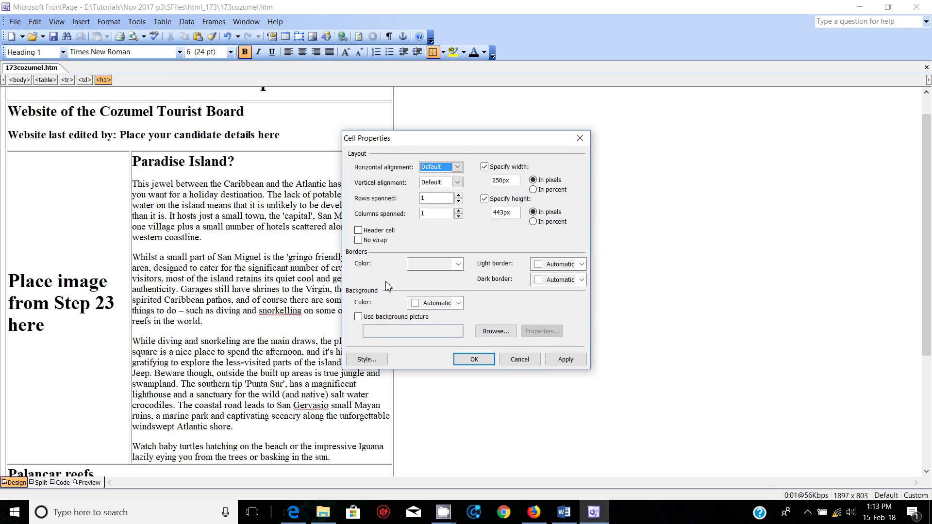
{"action": "left_click", "coordinate": [519, 359]}
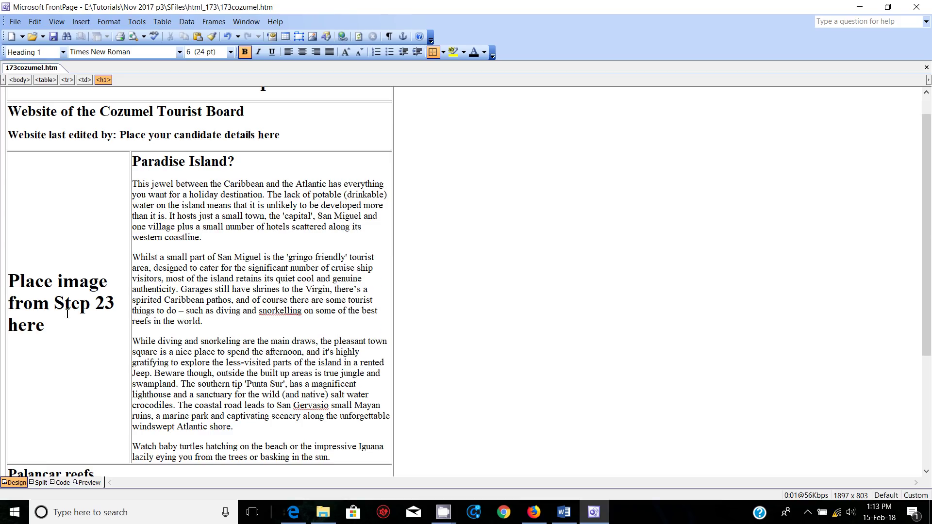
{"action": "left_click_drag", "start_coordinate": [53, 328], "coordinate": [43, 283]}
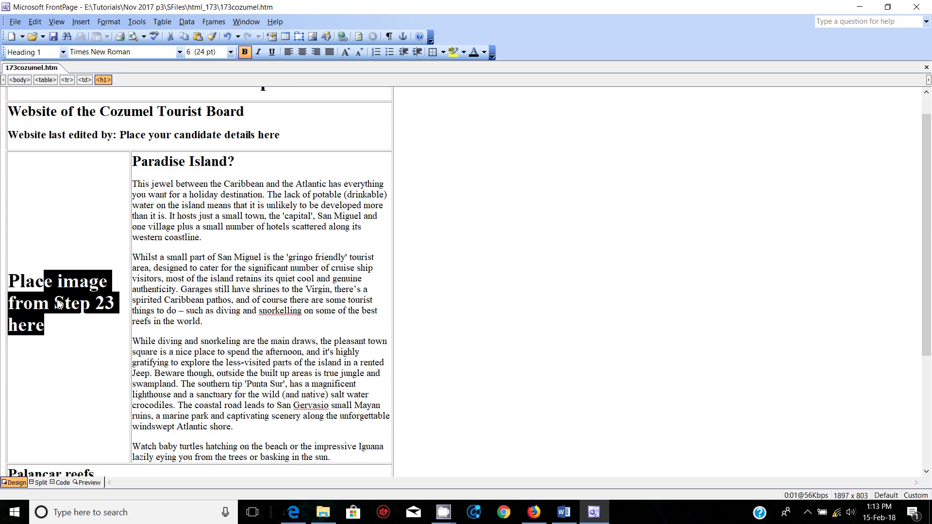
{"action": "key", "text": "BackSpace"}
{"action": "key", "text": "BackSpace"}
{"action": "key", "text": "BackSpace"}
{"action": "key", "text": "BackSpace"}
{"action": "key", "text": "BackSpace"}
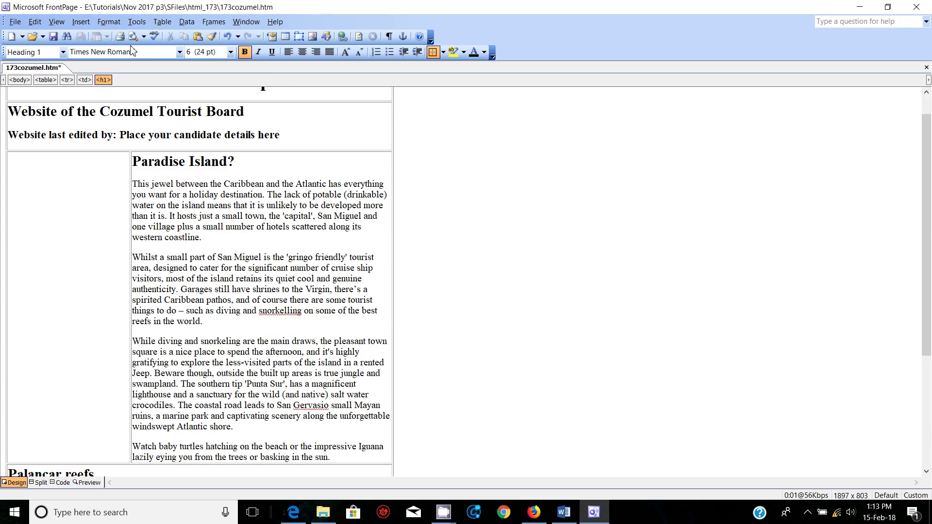
- Insert the picture 173g from the html_173 folder into the emptied table cell, rechecking its file details in File Explorer before inserting it
{"action": "left_click", "coordinate": [311, 38]}
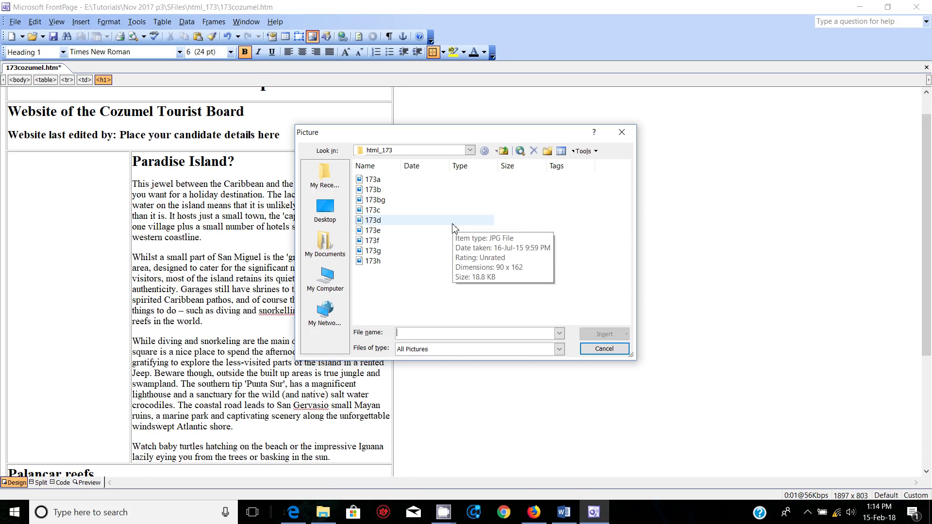
{"action": "left_click", "coordinate": [516, 170]}
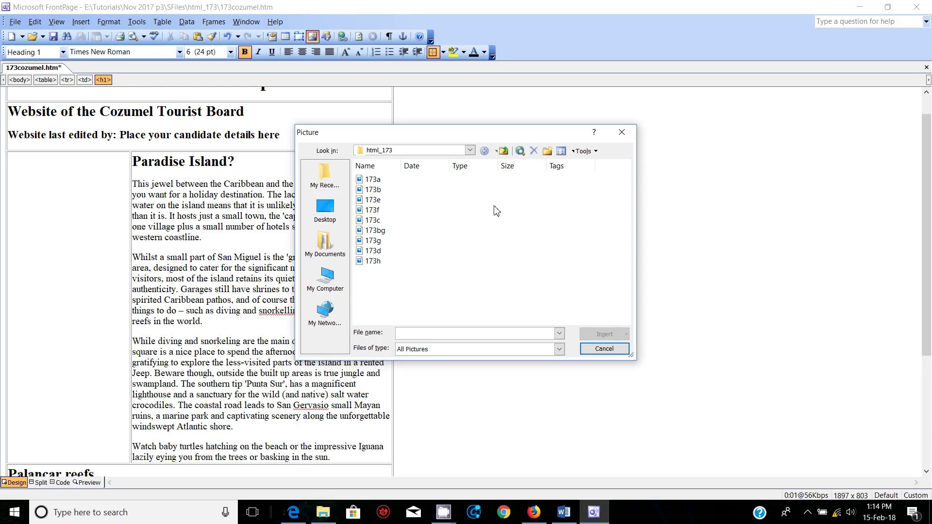
{"action": "mouse_move", "coordinate": [324, 513]}
{"action": "left_click", "coordinate": [339, 478]}
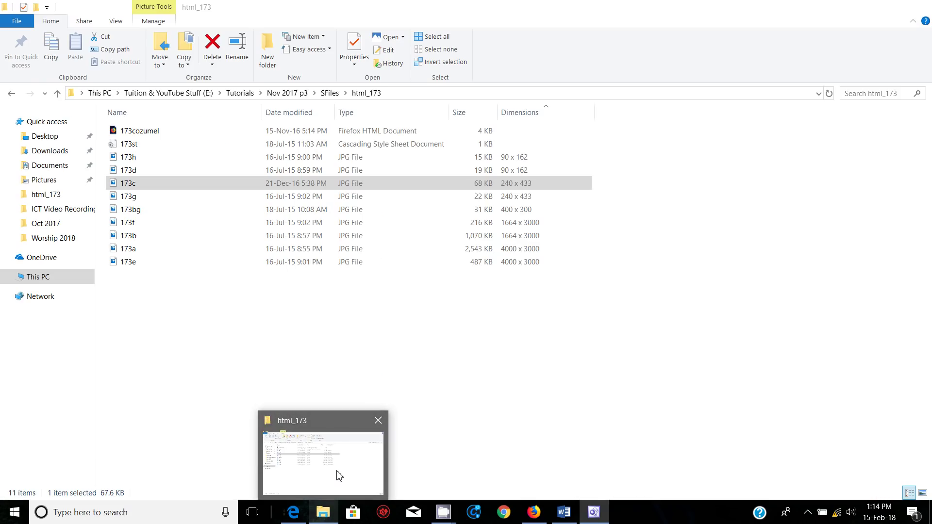
{"action": "left_click", "coordinate": [490, 197]}
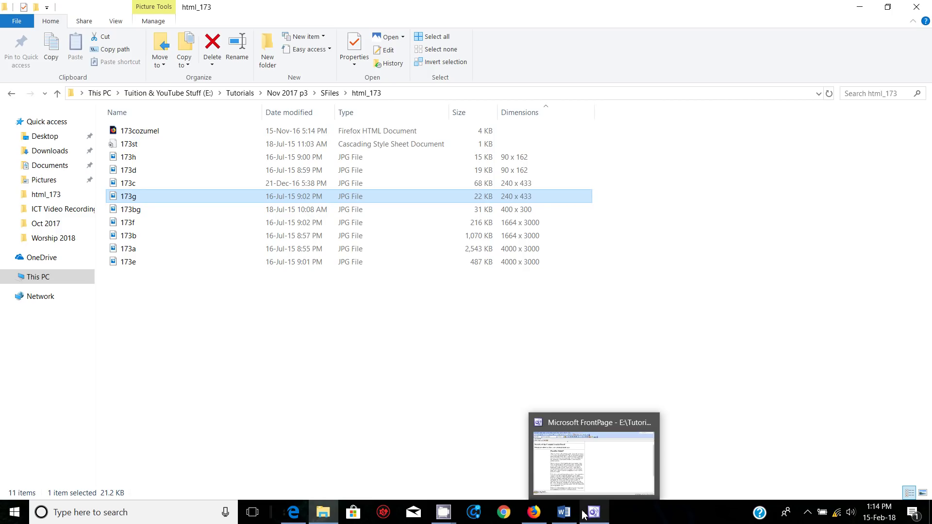
{"action": "left_click", "coordinate": [602, 516]}
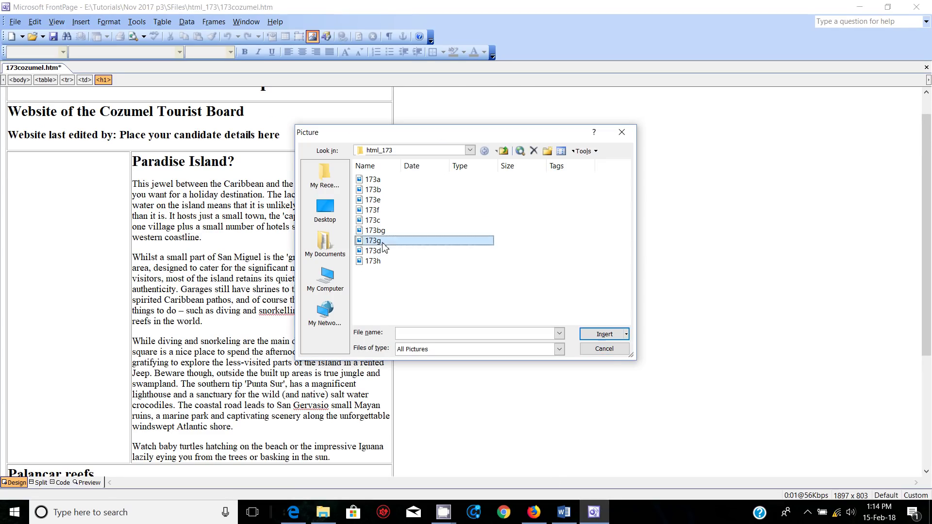
{"action": "left_click", "coordinate": [602, 334]}
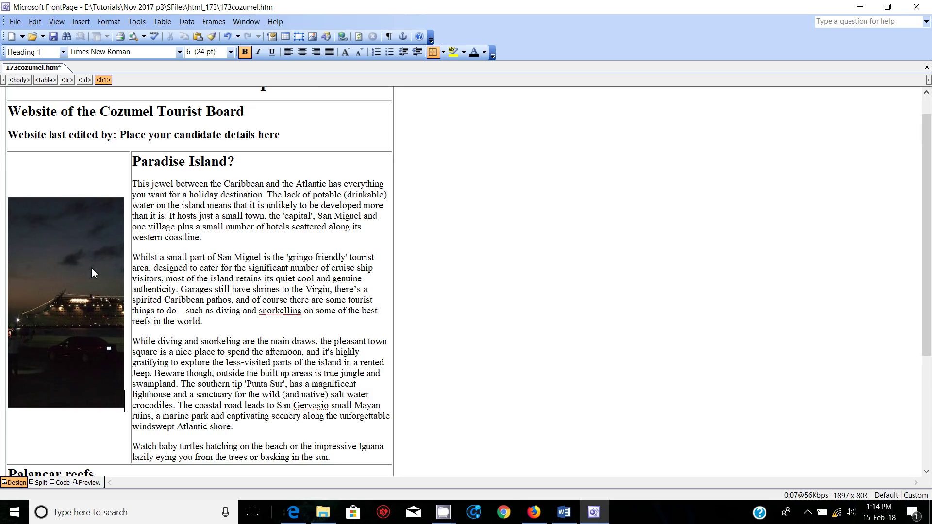
- Save the web page and preview it in Internet Explorer at 1024 x 768, with the browser window maximized
{"action": "scroll", "coordinate": [98, 279], "scroll_direction": "down", "scroll_amount": 2}
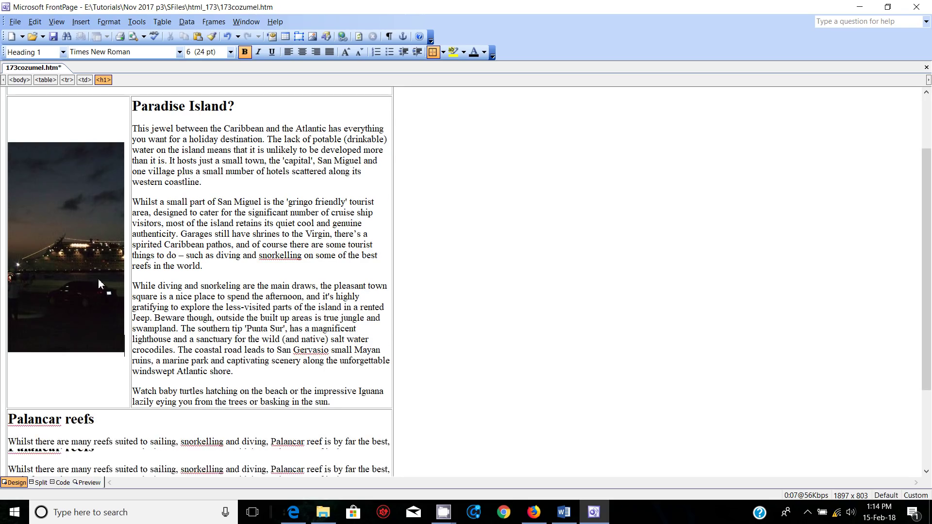
{"action": "scroll", "coordinate": [99, 278], "scroll_direction": "up", "scroll_amount": 1}
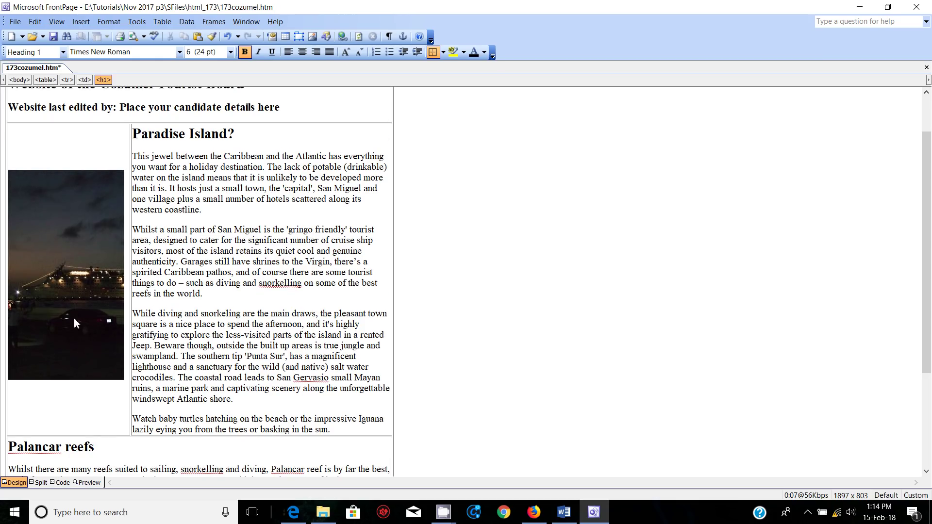
{"action": "left_click", "coordinate": [15, 22]}
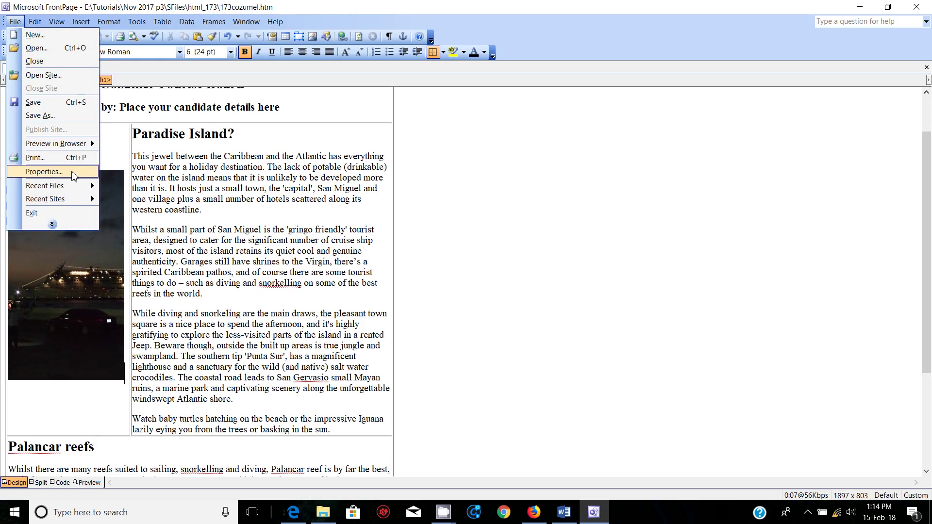
{"action": "mouse_move", "coordinate": [82, 144]}
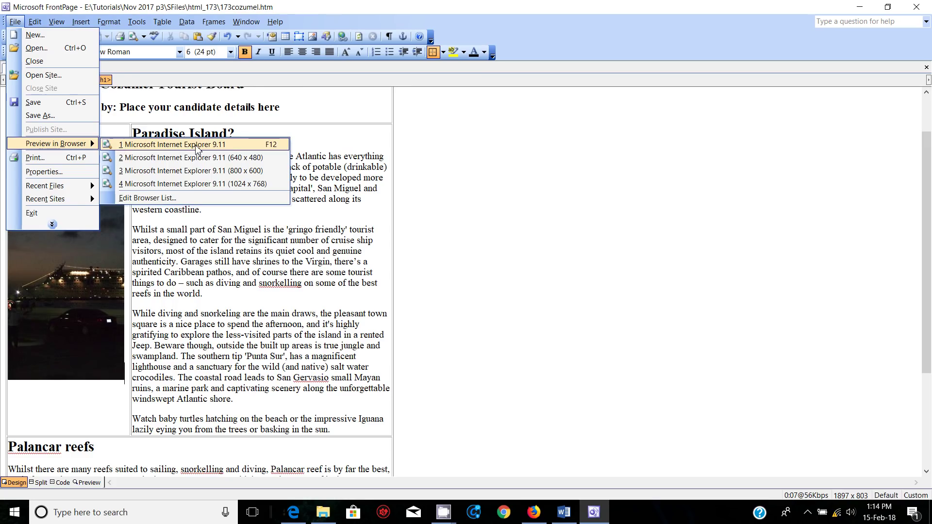
{"action": "left_click", "coordinate": [199, 184]}
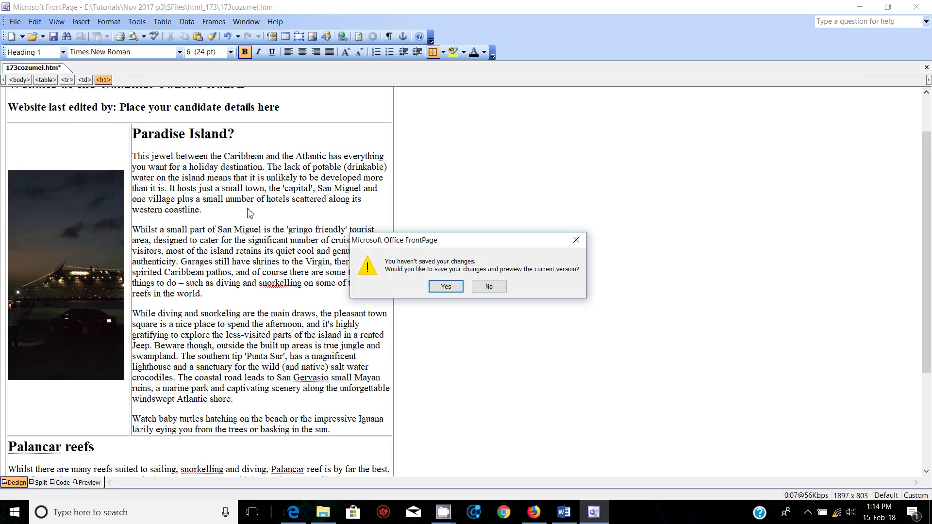
{"action": "left_click", "coordinate": [444, 287]}
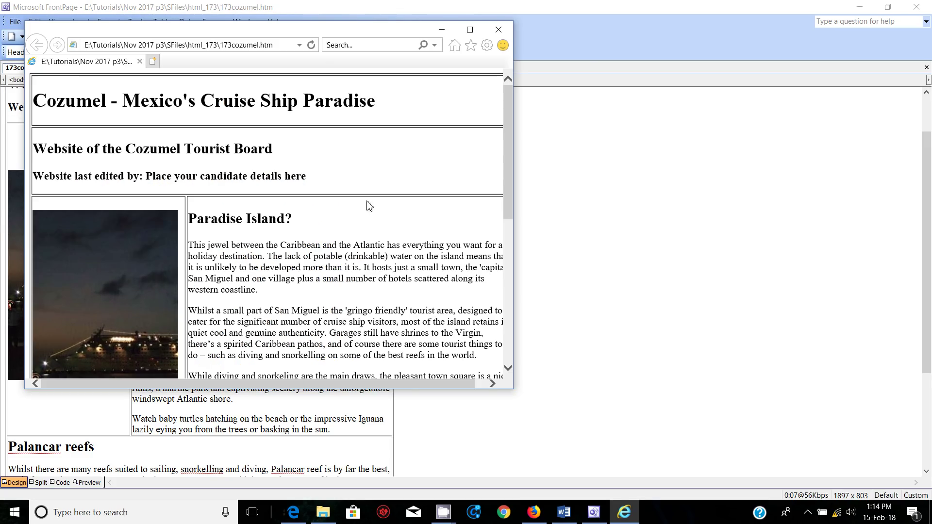
{"action": "left_click", "coordinate": [475, 36]}
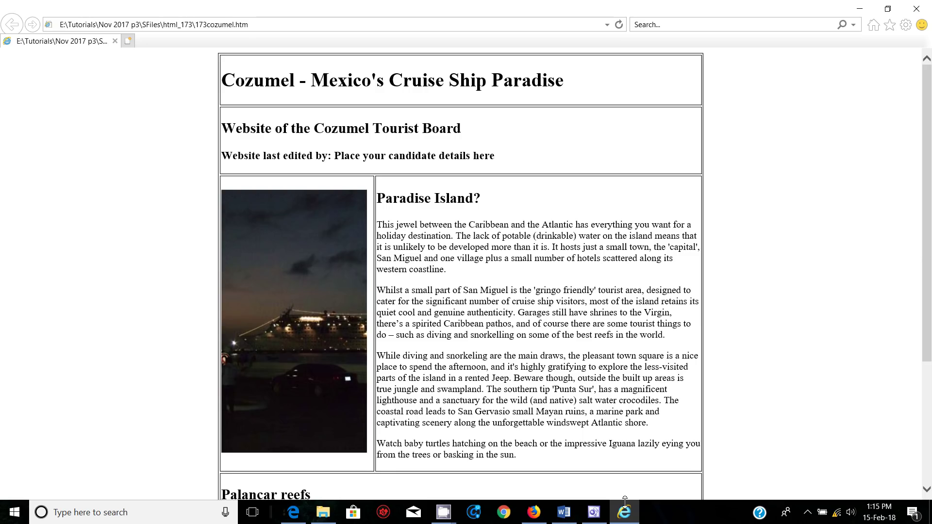
- Back in FrontPage, give the inserted 173g.jpg picture the alternative text "Image of Cozumel island"
{"action": "left_click", "coordinate": [594, 513]}
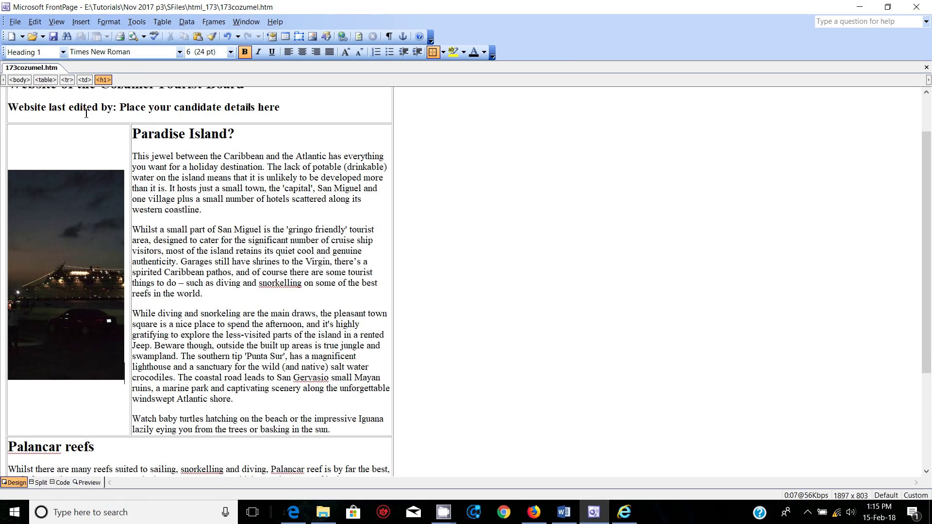
{"action": "right_click", "coordinate": [78, 202]}
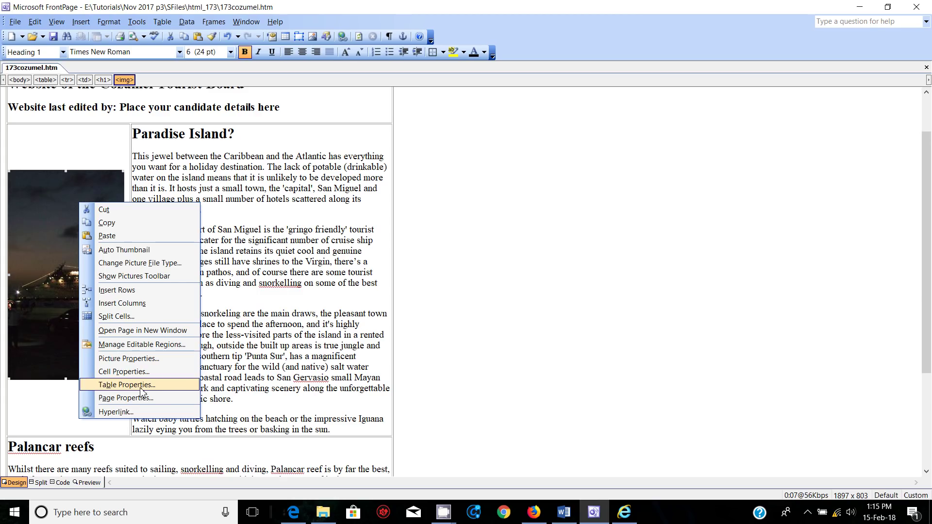
{"action": "left_click", "coordinate": [143, 358]}
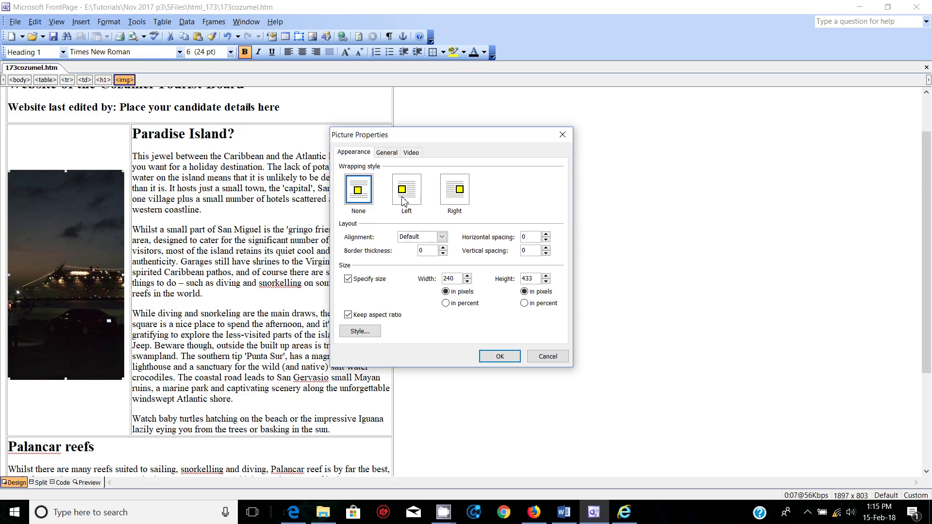
{"action": "left_click", "coordinate": [387, 154]}
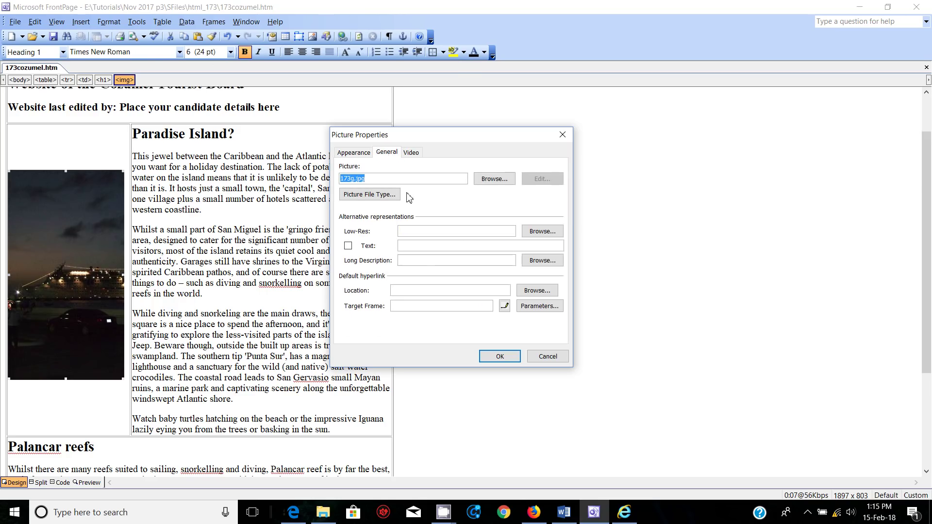
{"action": "left_click", "coordinate": [410, 247]}
{"action": "type", "text": "Image of"}
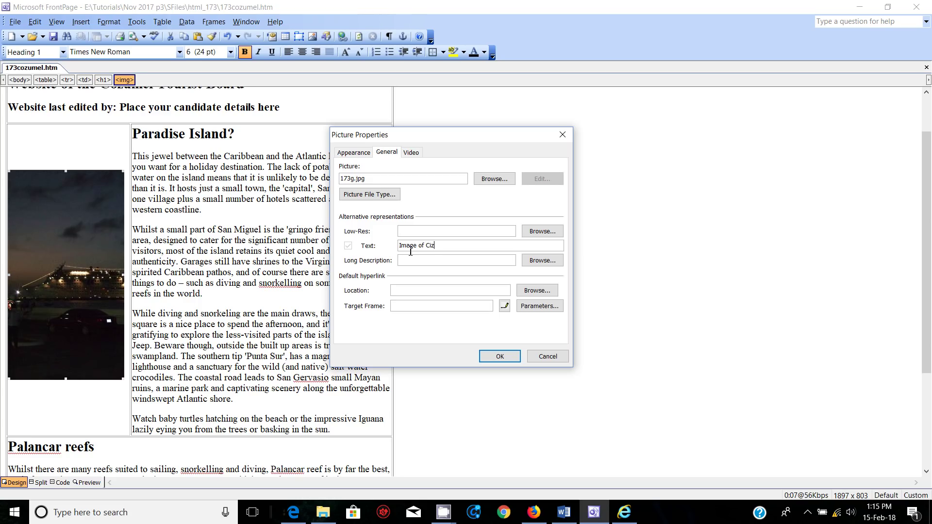
{"action": "type", "text": "mel"}
{"action": "key", "text": "BackSpace"}
{"action": "key", "text": "BackSpace"}
{"action": "key", "text": "BackSpace"}
{"action": "key", "text": "BackSpace"}
{"action": "type", "text": "umel island"}
{"action": "left_click_drag", "start_coordinate": [471, 246], "coordinate": [402, 237]}
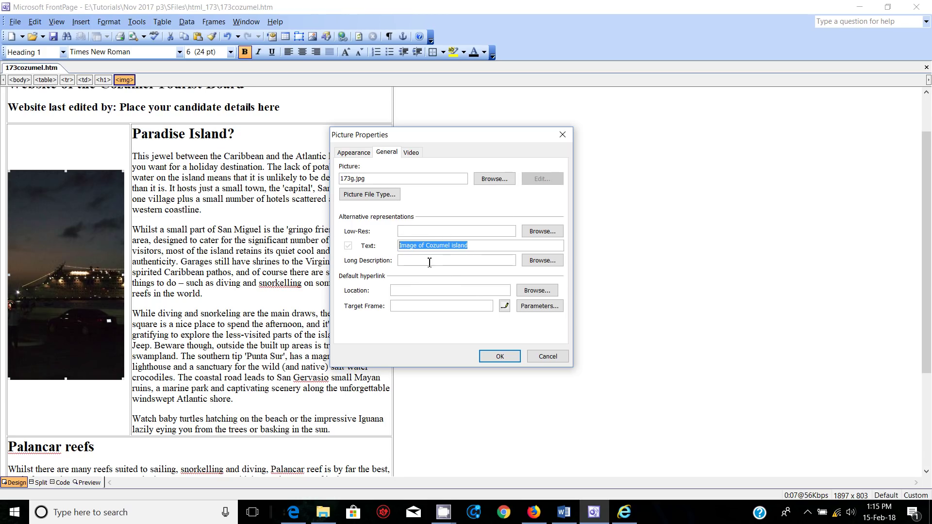
{"action": "left_click", "coordinate": [492, 360]}
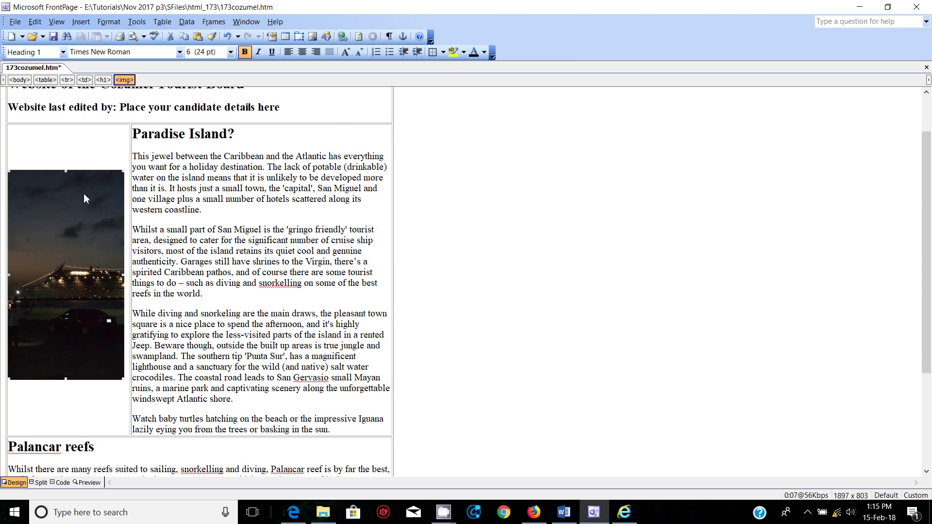
- View the page in Internet Explorer again, then read Step 24 and the Evidence 4 instructions in the question paper in Edge
{"action": "left_click", "coordinate": [630, 514]}
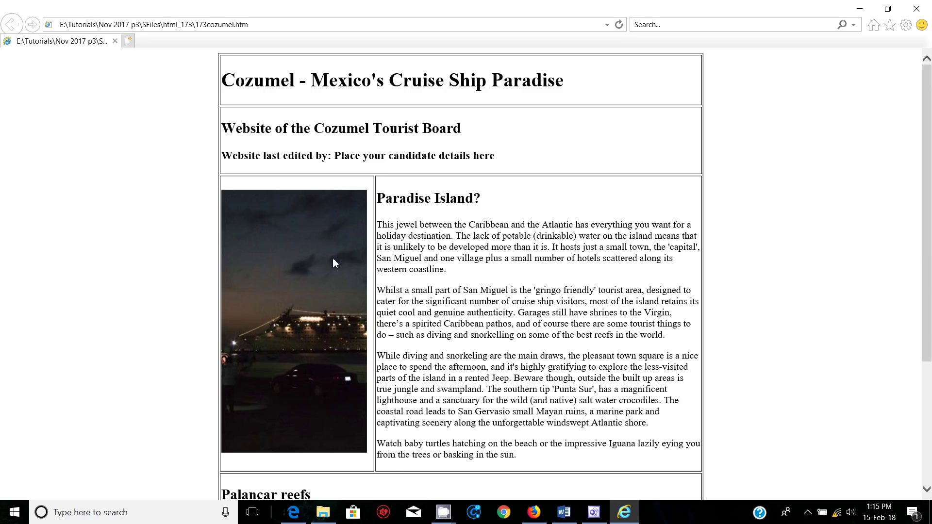
{"action": "left_click", "coordinate": [294, 512]}
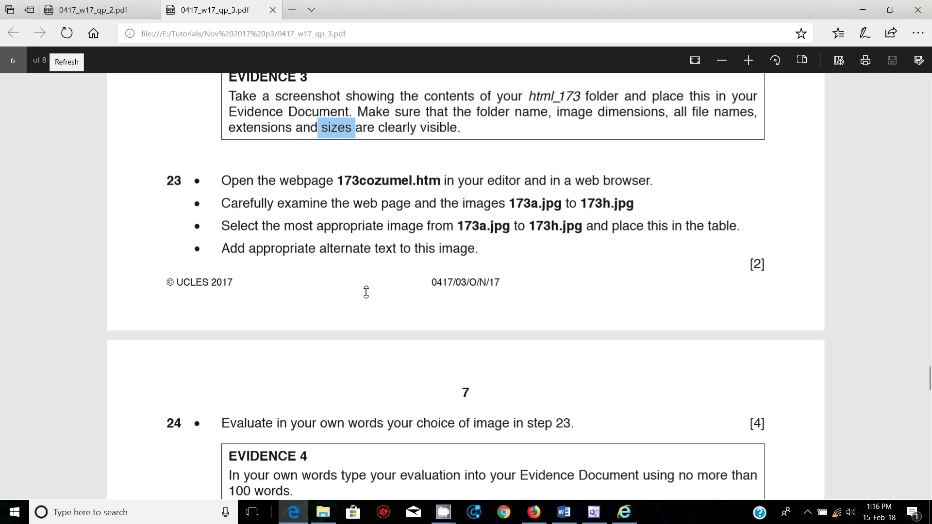
{"action": "scroll", "coordinate": [366, 292], "scroll_direction": "down", "scroll_amount": 4}
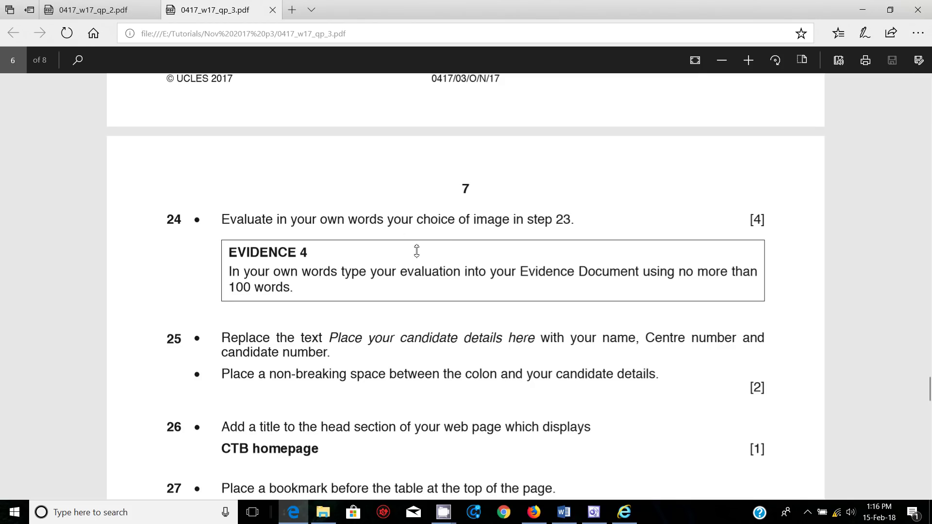
{"action": "triple_click", "coordinate": [244, 278]}
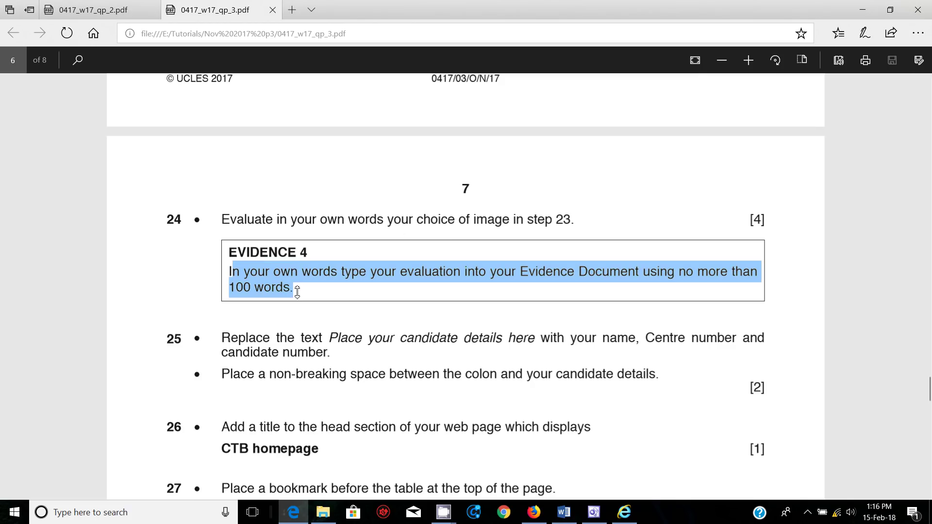
{"action": "left_click", "coordinate": [462, 313]}
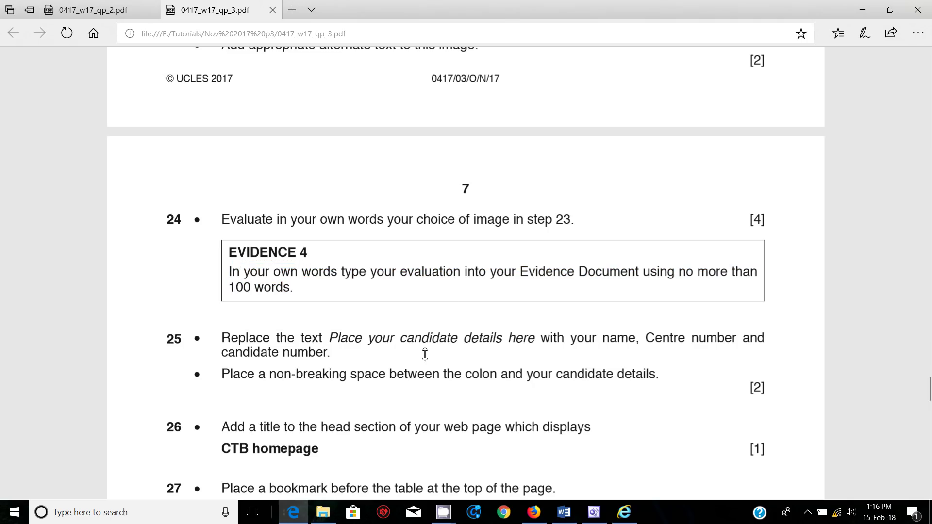
- Switch to 173evidence0001 in Word and replace the Evidence 4 prompt with "The image chosen has dimensions close to the dimensions of the placeholder"
{"action": "mouse_move", "coordinate": [567, 517]}
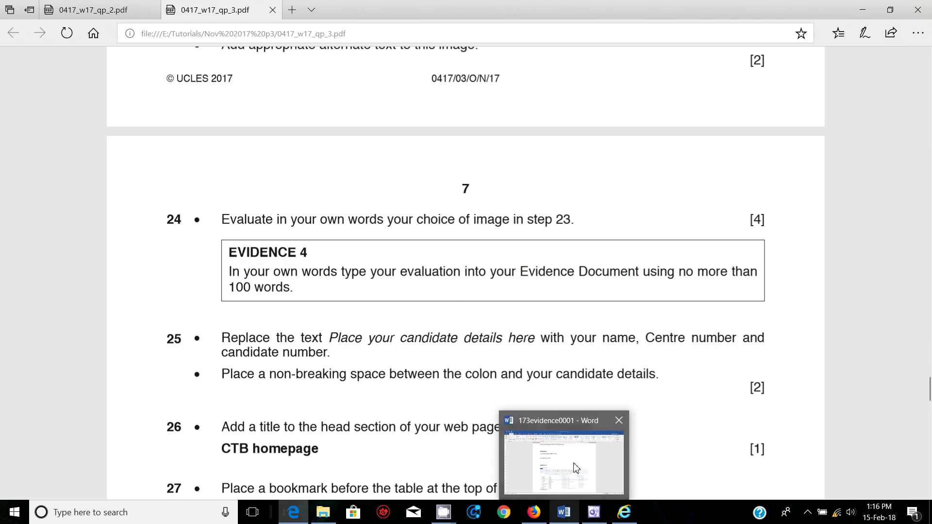
{"action": "left_click", "coordinate": [565, 459]}
{"action": "scroll", "coordinate": [443, 374], "scroll_direction": "down", "scroll_amount": 3}
{"action": "scroll", "coordinate": [448, 373], "scroll_direction": "down", "scroll_amount": 3}
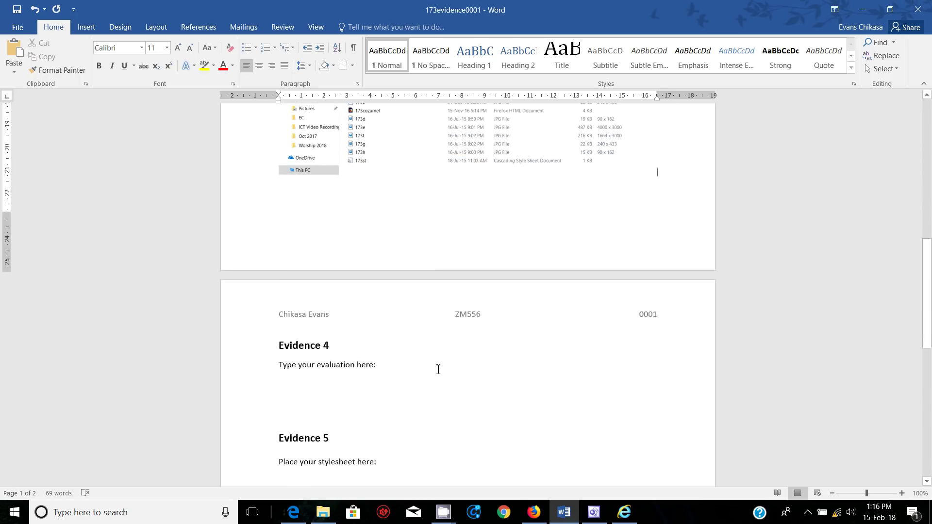
{"action": "left_click", "coordinate": [278, 363]}
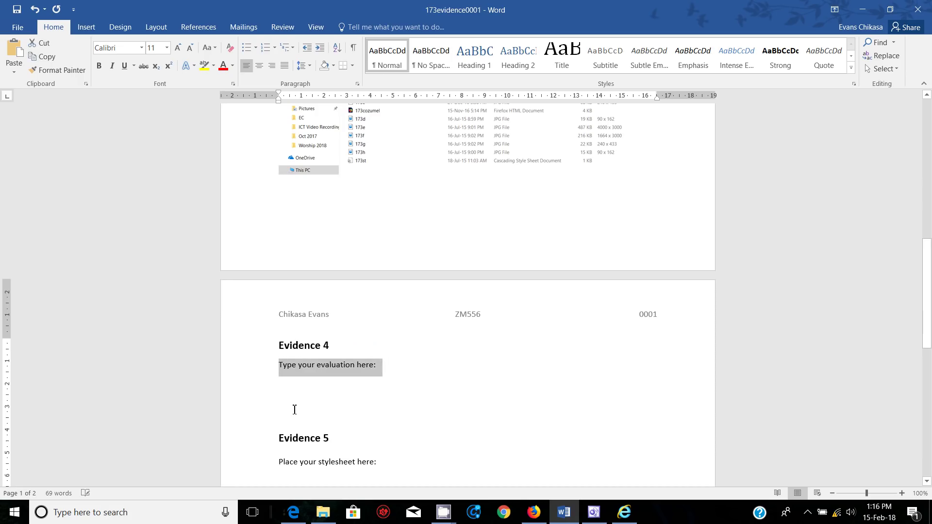
{"action": "type", "text": "The "}
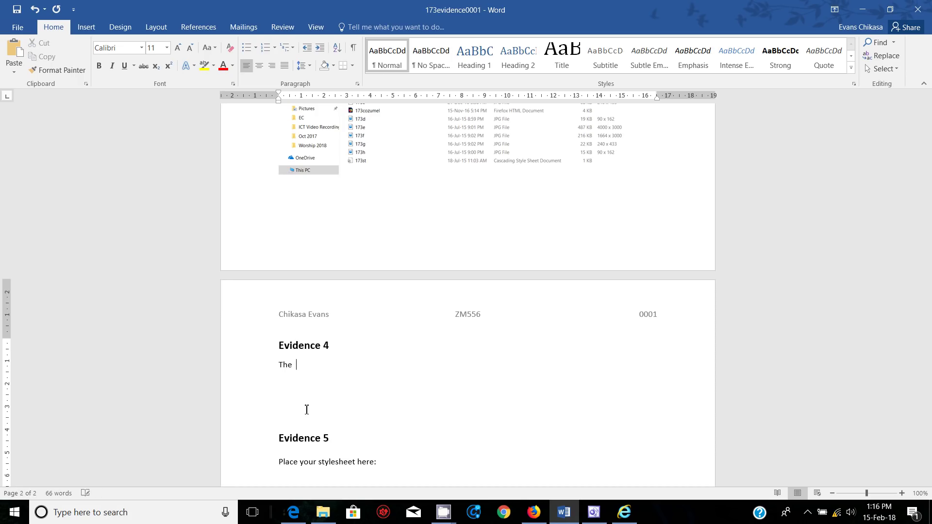
{"action": "type", "text": "image chosen has dimensions close to the "}
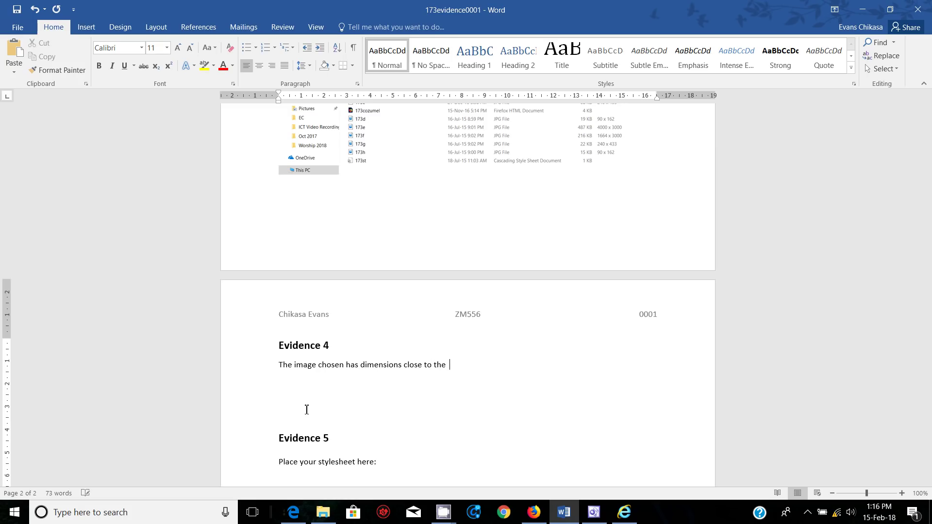
{"action": "type", "text": "dimensions of the place holder"}
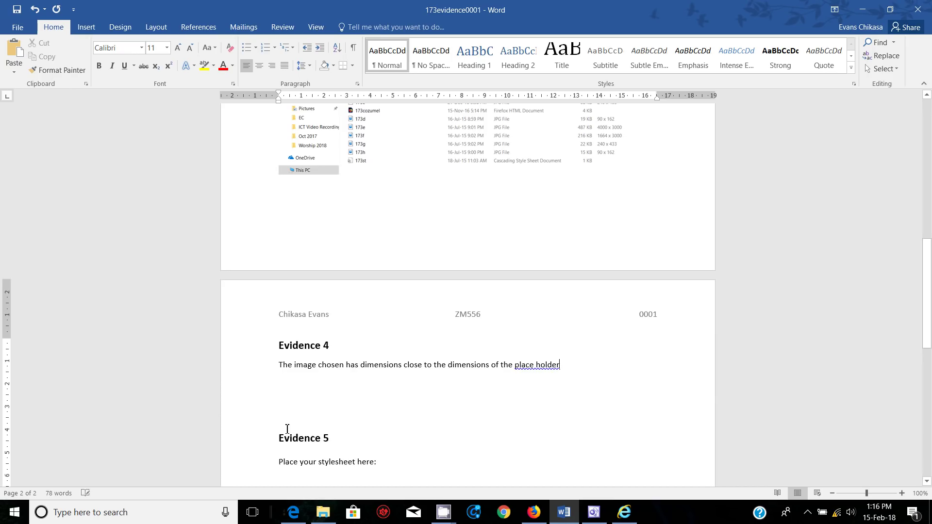
{"action": "right_click", "coordinate": [543, 365]}
{"action": "left_click", "coordinate": [566, 377]}
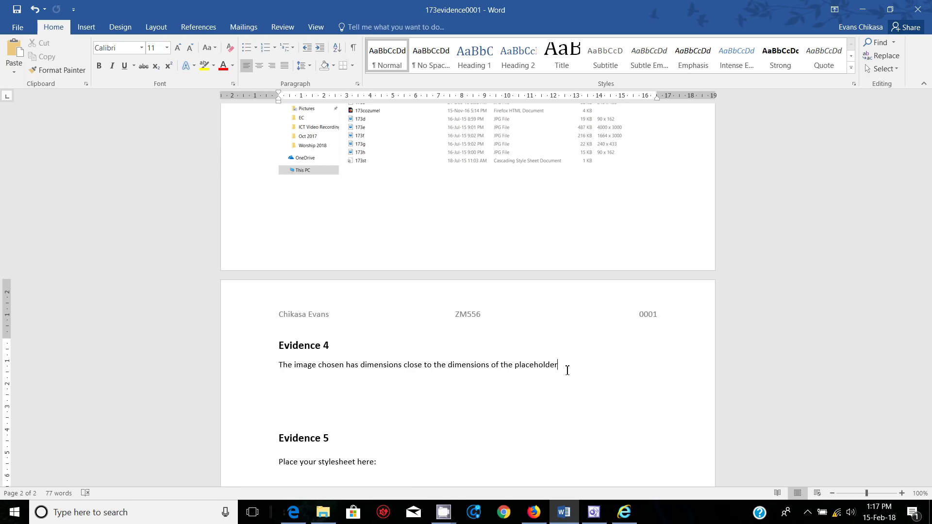
- Continue the sentence with "and it also has a smaller file size meaning it will be loaded faster than images such as 173a"
{"action": "type", "text": "and it also has a smaller file size"}
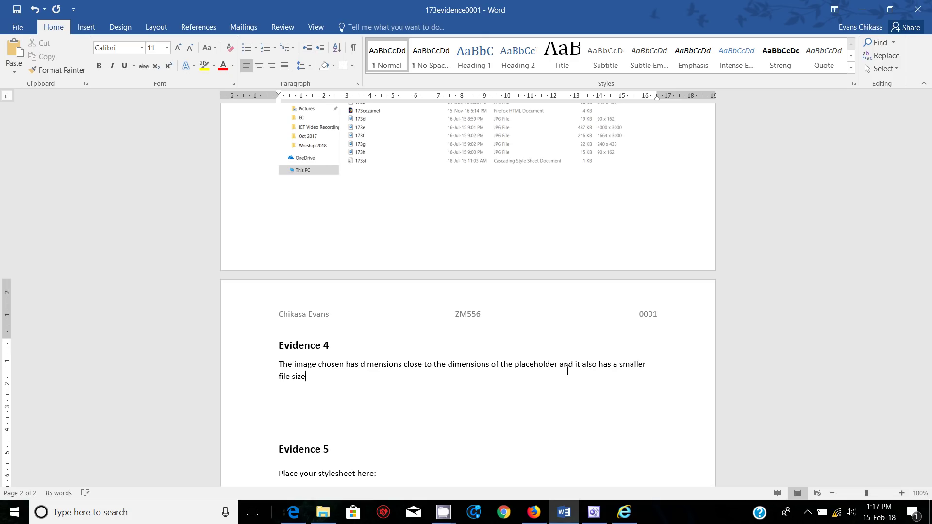
{"action": "type", "text": " meaning it will be loaded faster ta"}
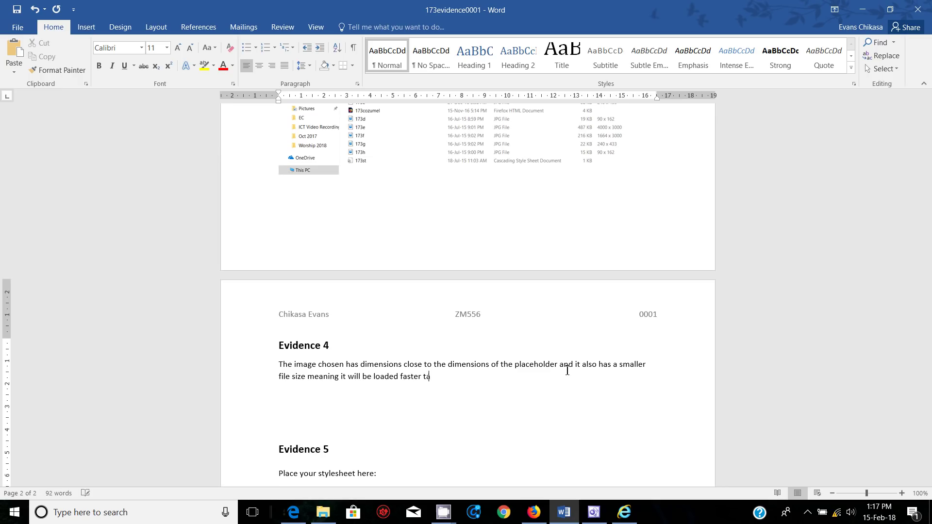
{"action": "key", "text": "BackSpace"}
{"action": "type", "text": "han images such as"}
{"action": "scroll", "coordinate": [645, 219], "scroll_direction": "up", "scroll_amount": 1}
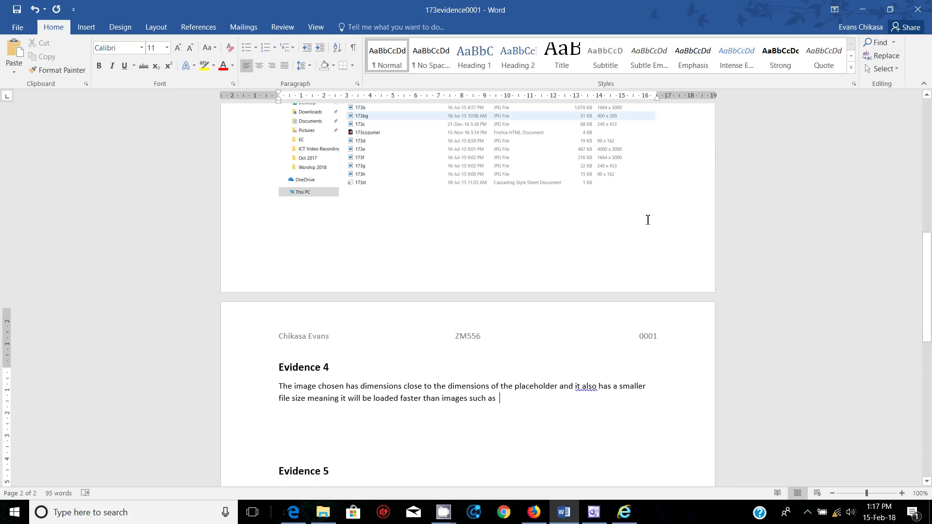
{"action": "scroll", "coordinate": [608, 167], "scroll_direction": "up", "scroll_amount": 1}
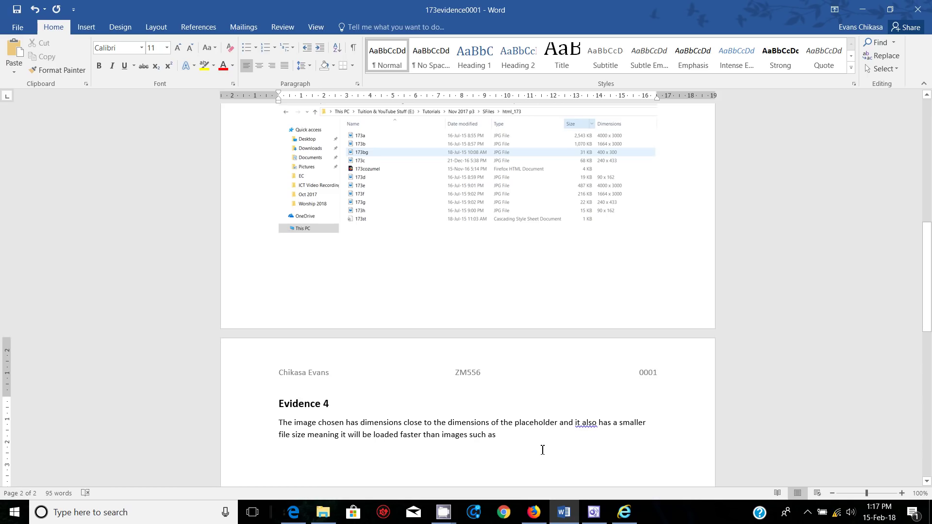
{"action": "type", "text": "173"}
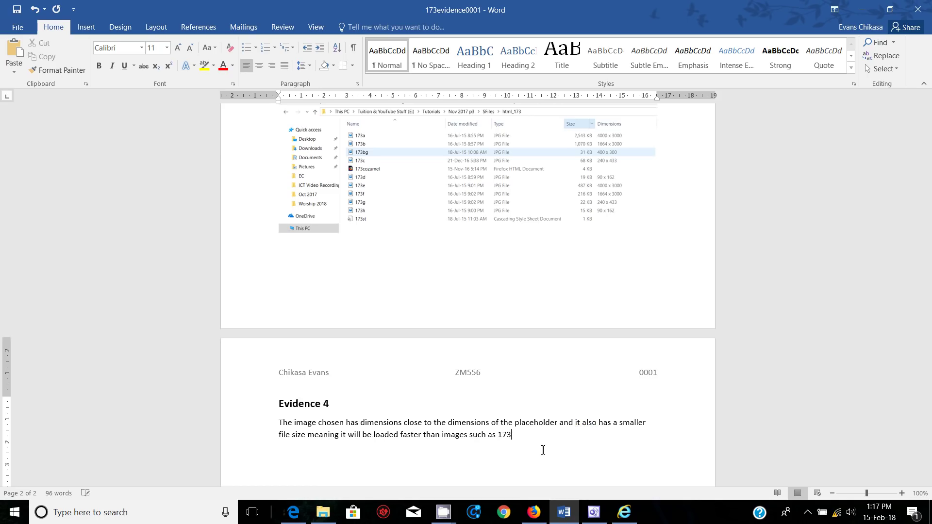
{"action": "type", "text": "a"}
- Add the sentence "Also, other images have larger dimensions which make them unsuitable for use in the placeholder." to the Evidence 4 evaluation
{"action": "type", "text": ". Also, other images have "}
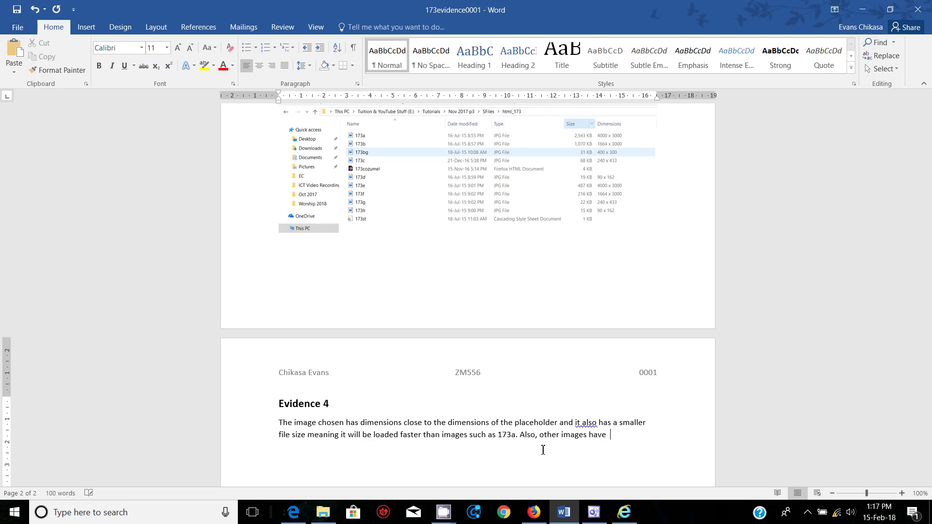
{"action": "type", "text": "larger dimen"}
{"action": "type", "text": "sions which "}
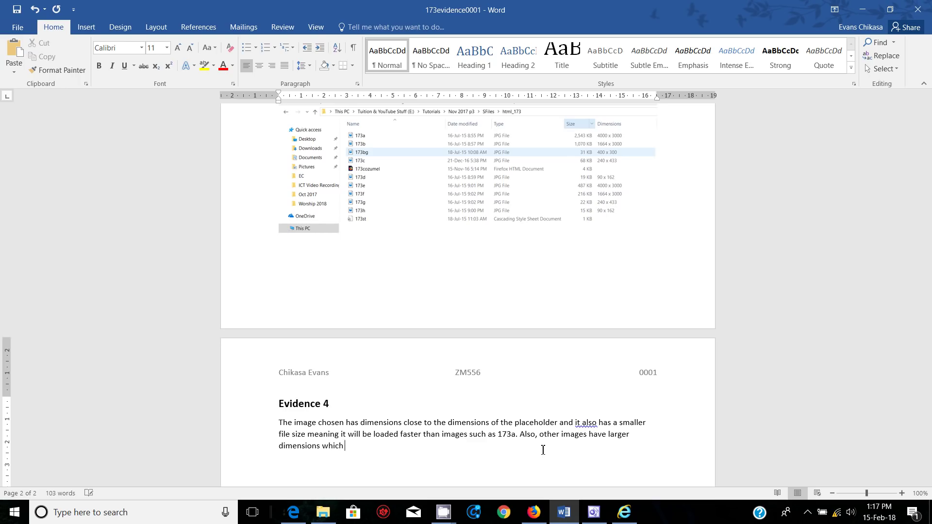
{"action": "type", "text": "make them unsuitabnle for"}
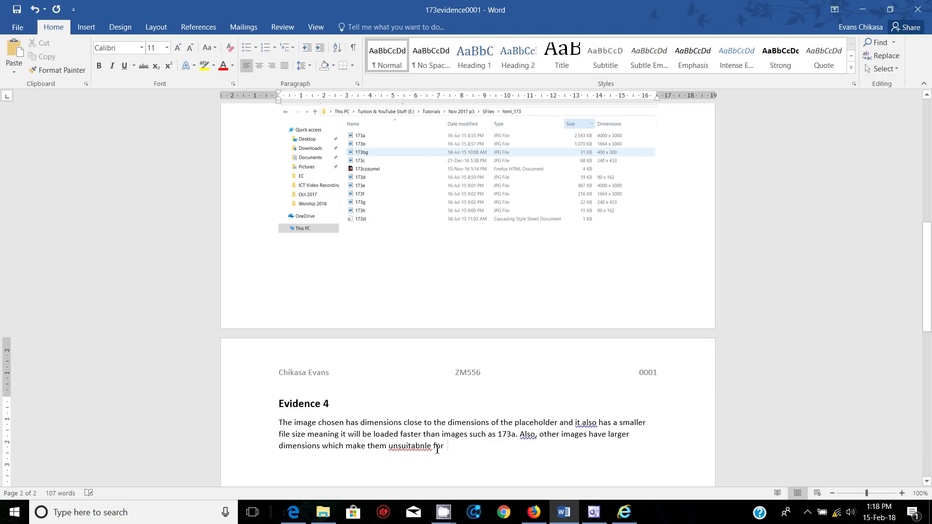
{"action": "left_click", "coordinate": [429, 446]}
{"action": "key", "text": "BackSpace"}
{"action": "left_click", "coordinate": [457, 445]}
{"action": "type", "text": "use"}
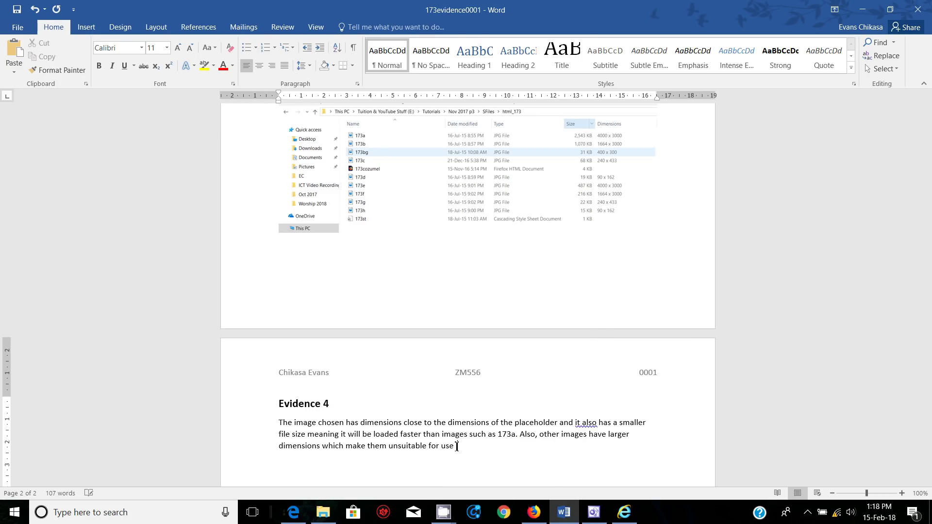
{"action": "type", "text": " in the placeholad"}
{"action": "key", "text": "BackSpace"}
{"action": "key", "text": "BackSpace"}
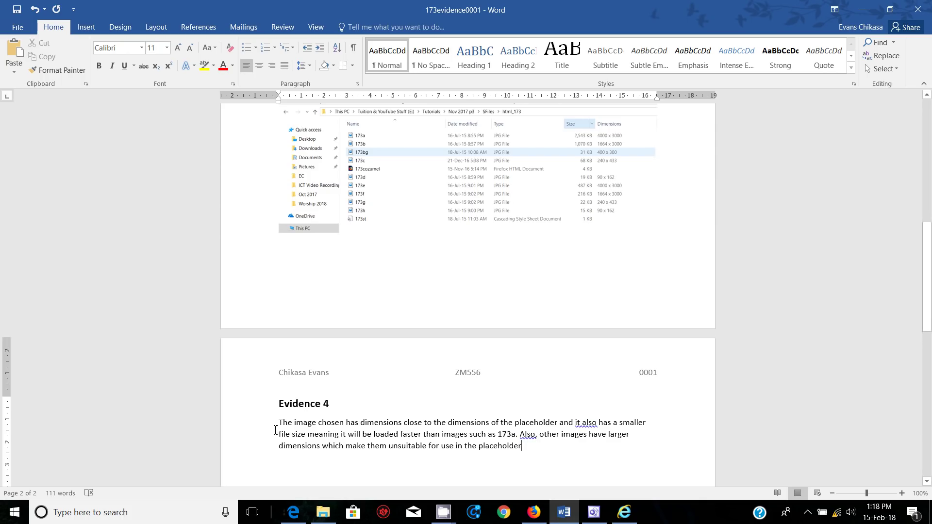
{"action": "left_click_drag", "start_coordinate": [279, 423], "coordinate": [525, 450]}
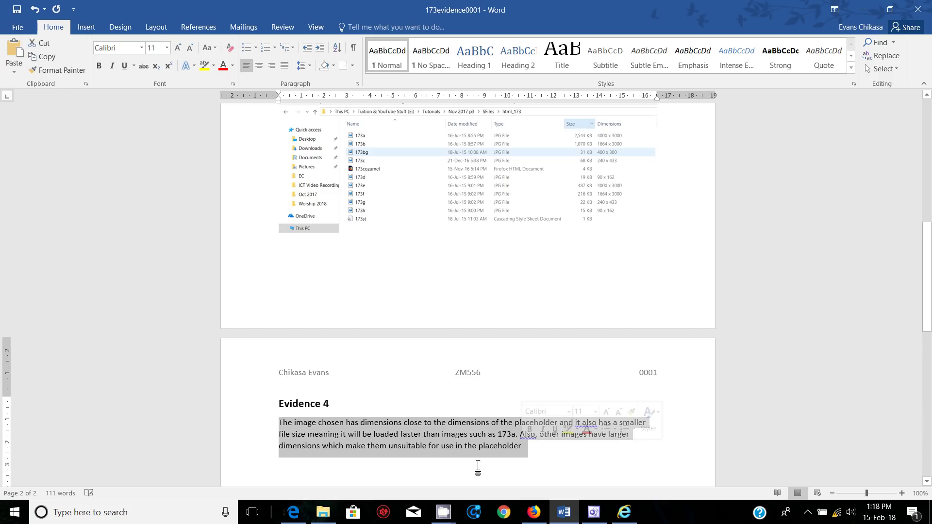
{"action": "left_click", "coordinate": [452, 438]}
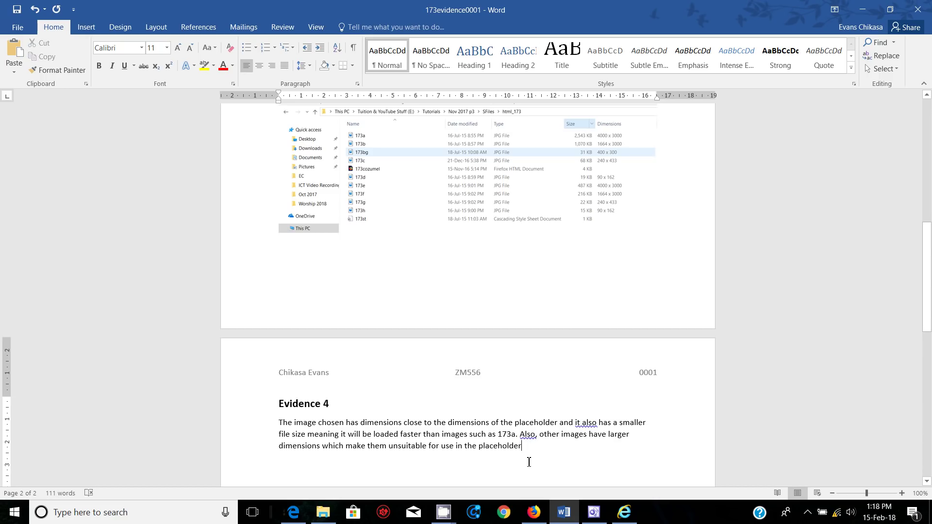
{"action": "type", "text": "."}
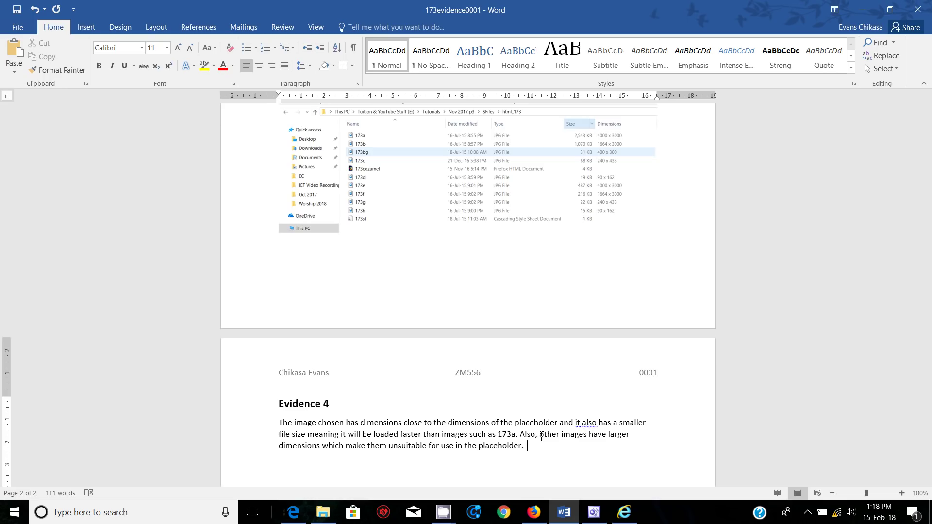
- Extend the evaluation with "For example, image 173a and 173b have a higher resolution or larger dimension."
{"action": "type", "text": " For example, image"}
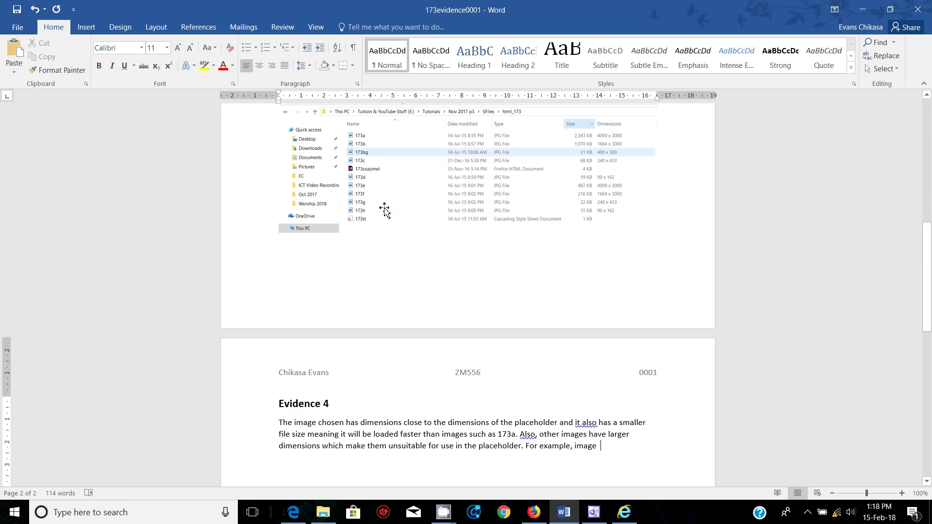
{"action": "type", "text": "173"}
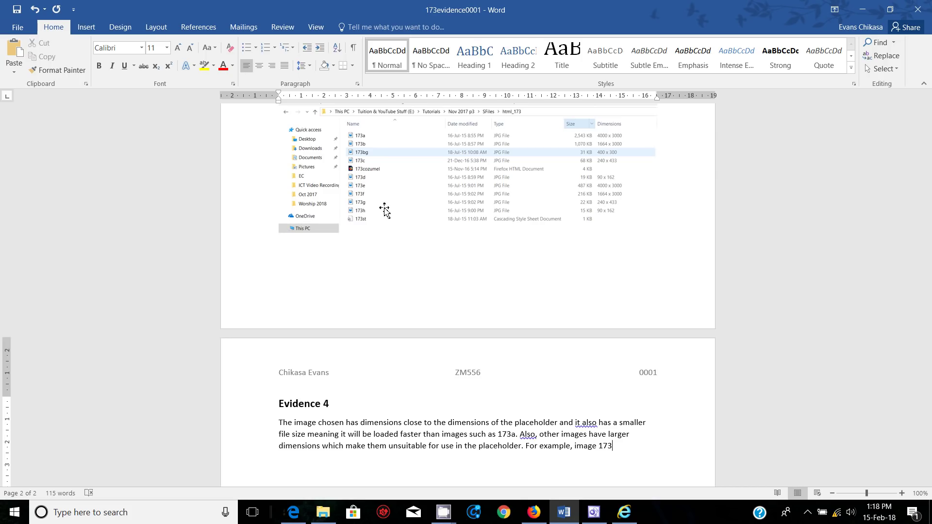
{"action": "type", "text": "a"}
{"action": "type", "text": " and 17"}
{"action": "type", "text": "3b"}
{"action": "type", "text": " have a "}
{"action": "type", "text": "higher r"}
{"action": "type", "text": "esul"}
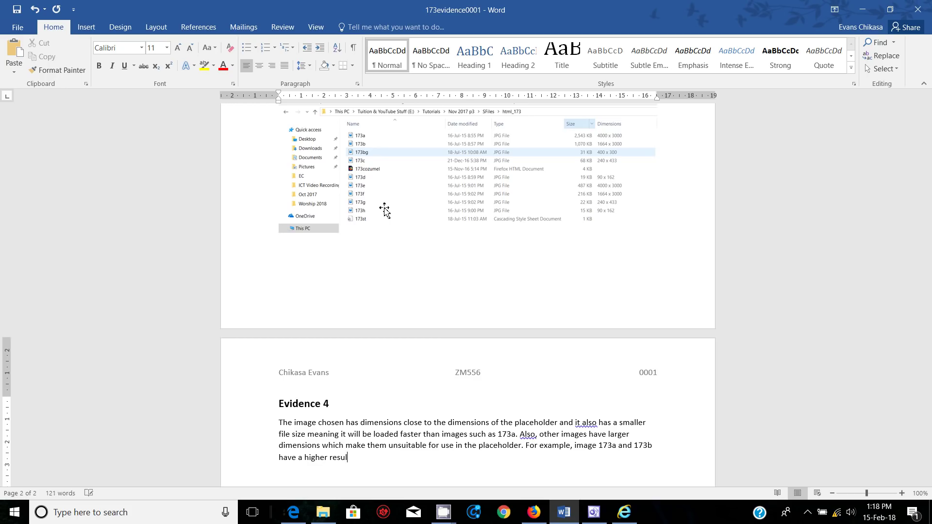
{"action": "type", "text": "tion cr larger dimension"}
{"action": "left_click", "coordinate": [342, 457]}
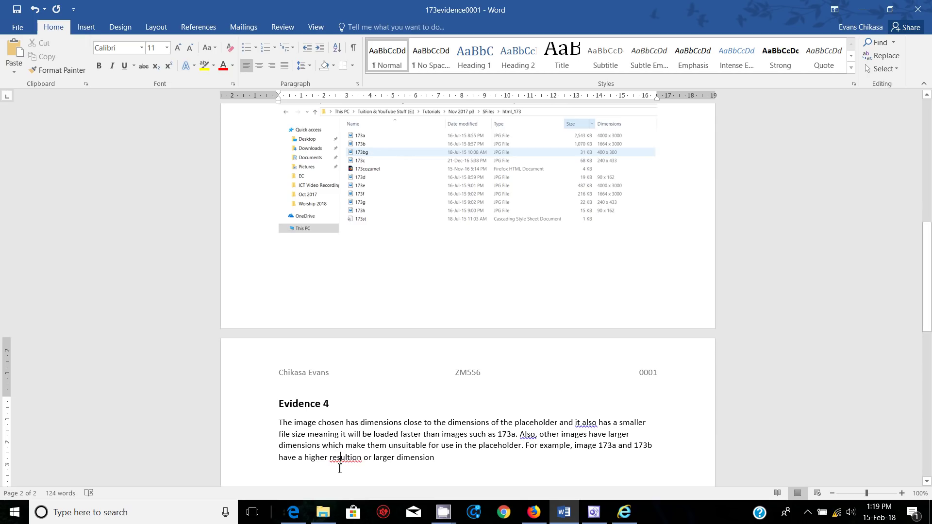
{"action": "type", "text": "o"}
{"action": "key", "text": "Delete"}
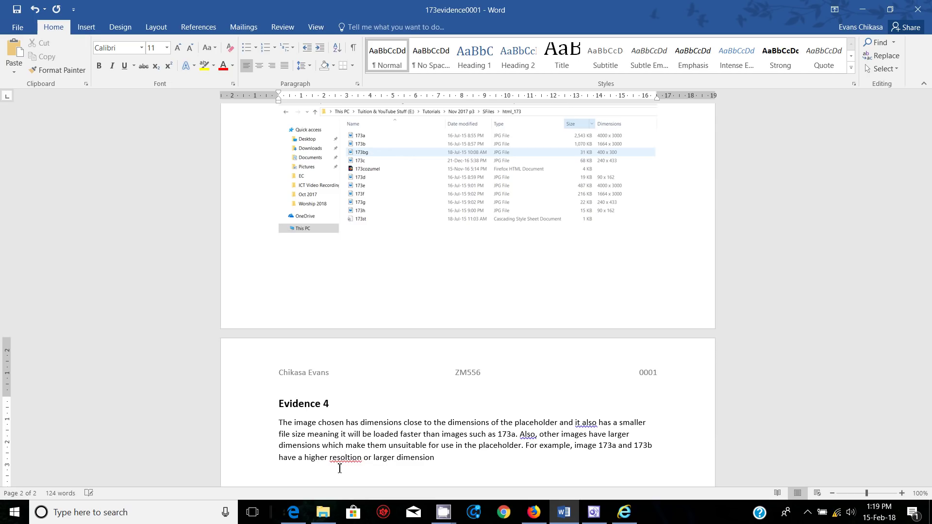
{"action": "type", "text": "u"}
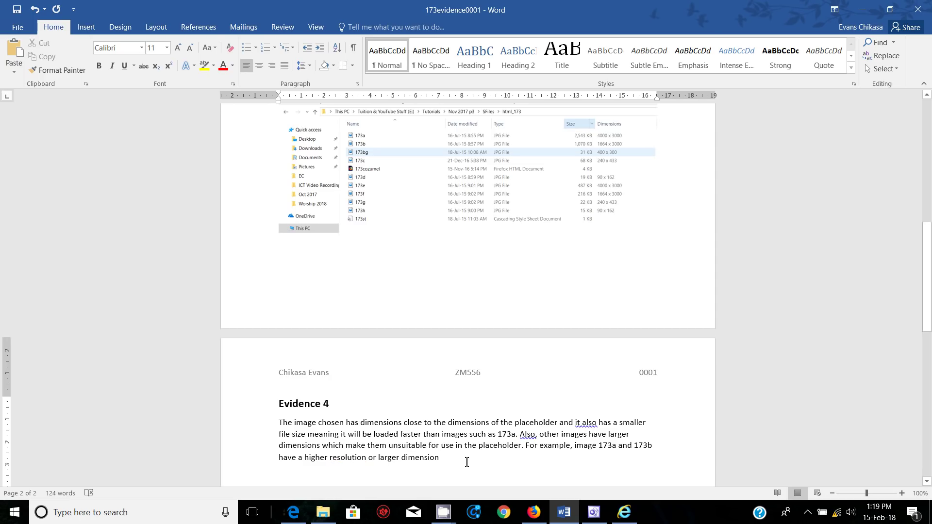
{"action": "type", "text": "."}
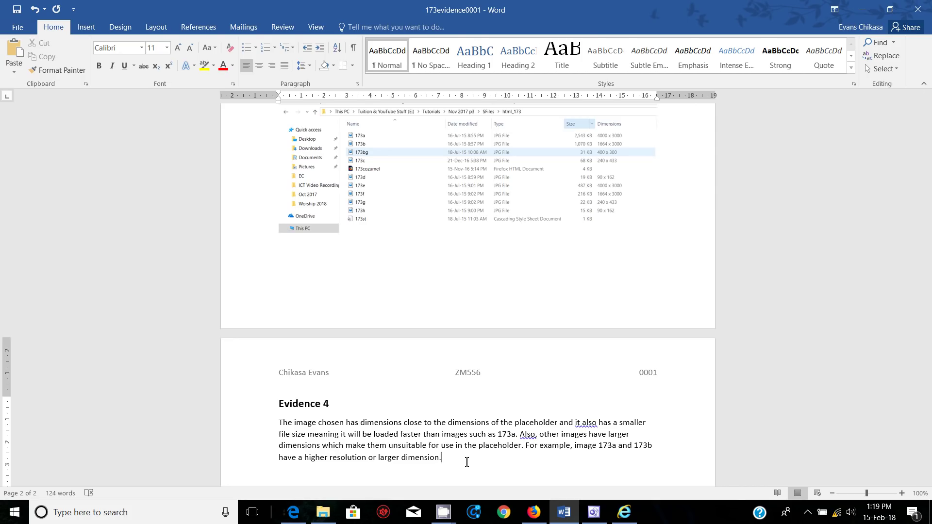
- Finish the evaluation with "Some images such as 173d and 173h are too small for the placeholder"
{"action": "type", "text": "Some images souch as"}
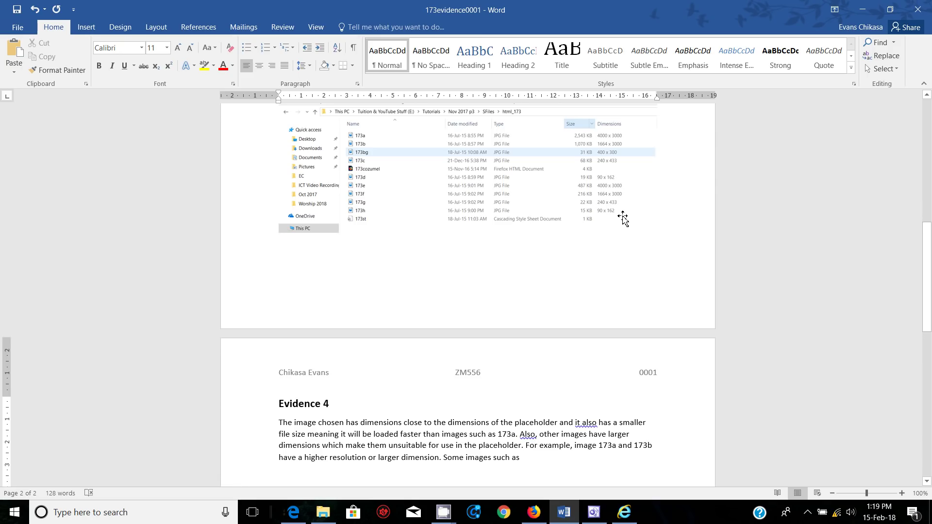
{"action": "type", "text": "173d an"}
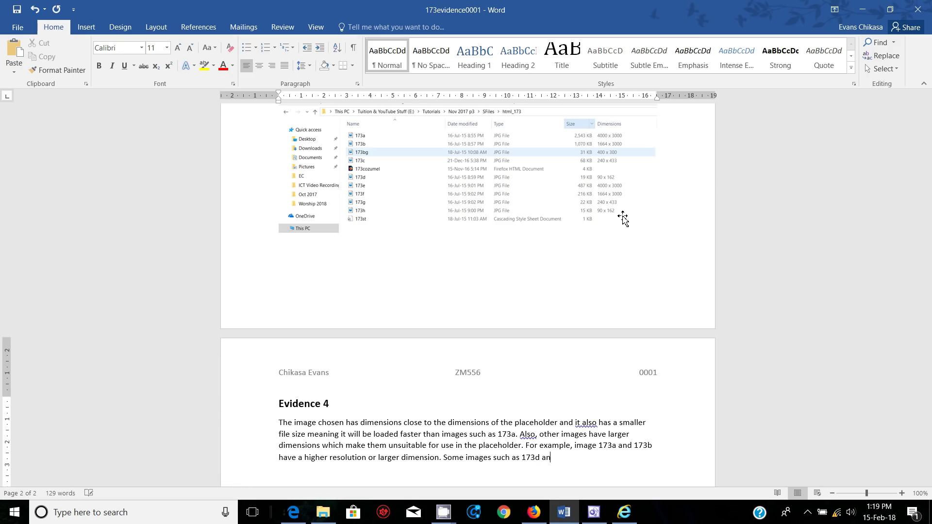
{"action": "type", "text": "d 173h are too small for the pla"}
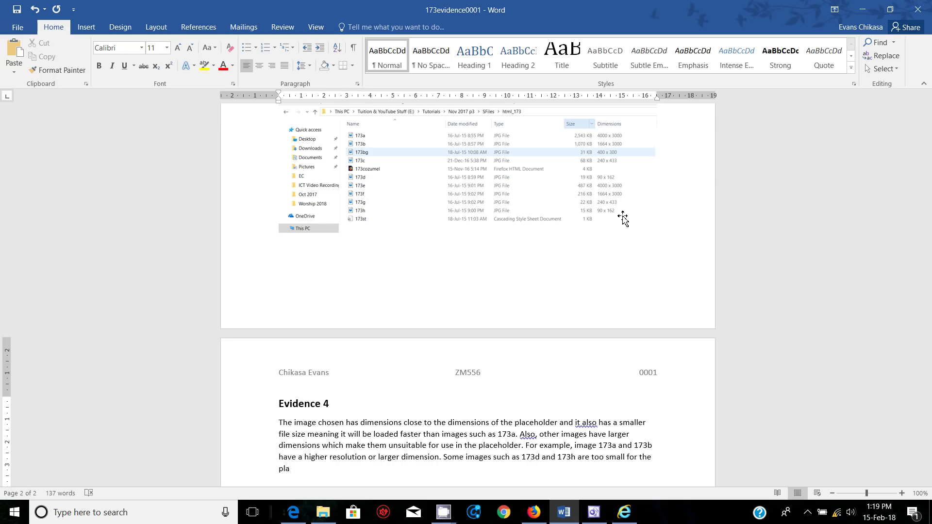
{"action": "type", "text": "ceholder"}
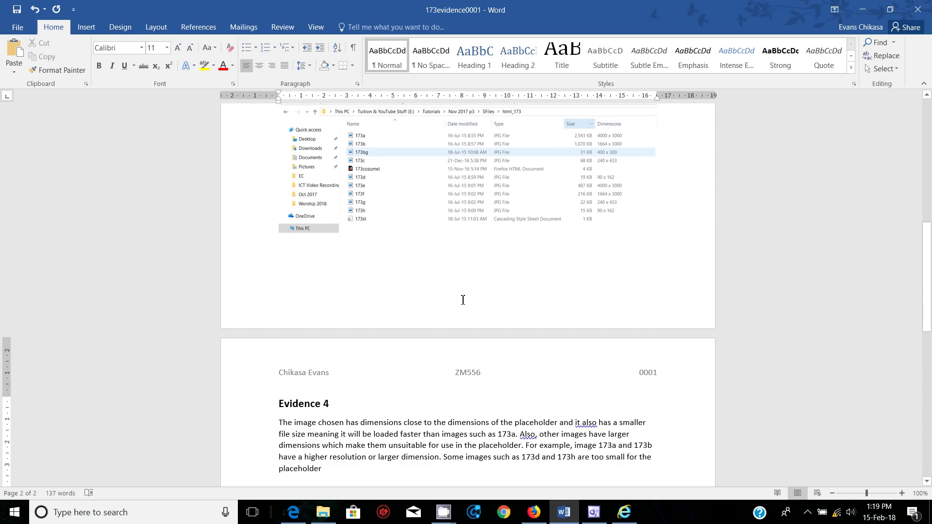
- Switch to the question paper in Edge and read the instructions of Step 25 about the candidate details
{"action": "scroll", "coordinate": [443, 308], "scroll_direction": "down", "scroll_amount": 1}
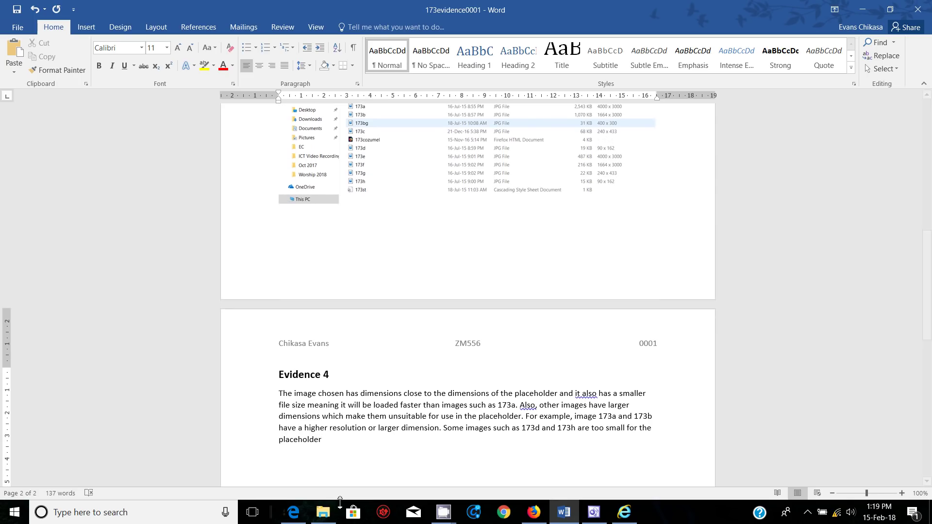
{"action": "left_click", "coordinate": [318, 498]}
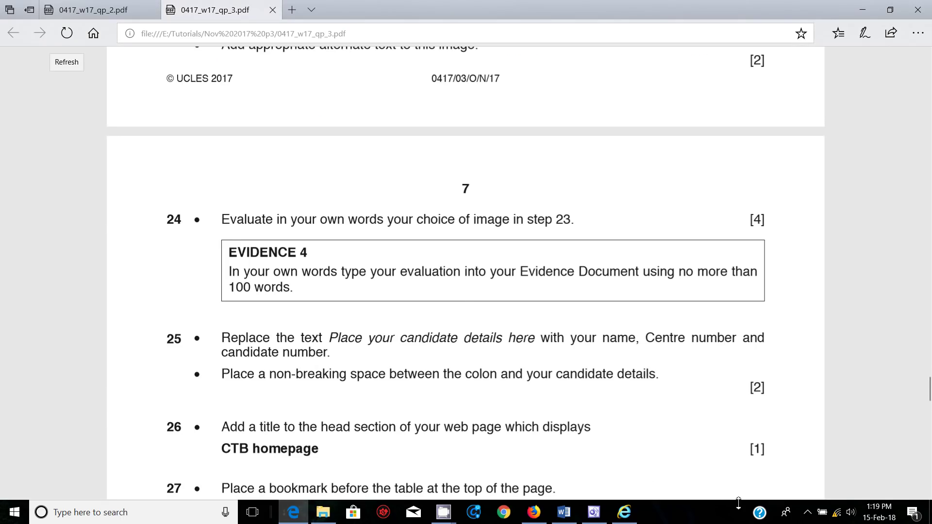
{"action": "scroll", "coordinate": [454, 296], "scroll_direction": "down", "scroll_amount": 1}
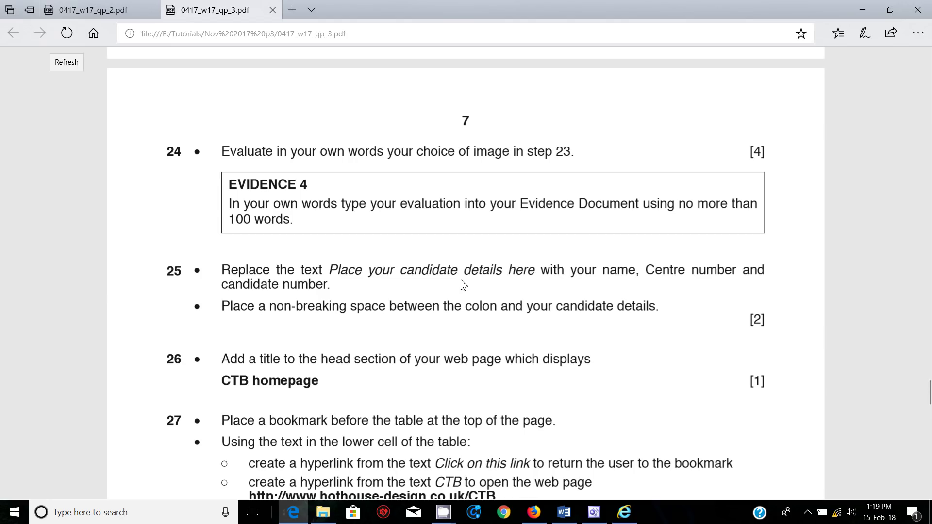
{"action": "left_click", "coordinate": [809, 512]}
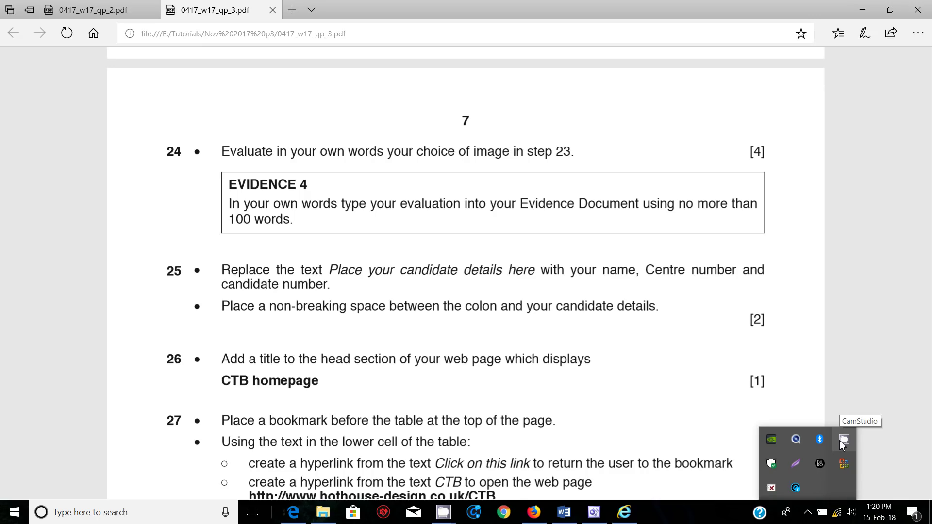
{"action": "left_click", "coordinate": [843, 442]}
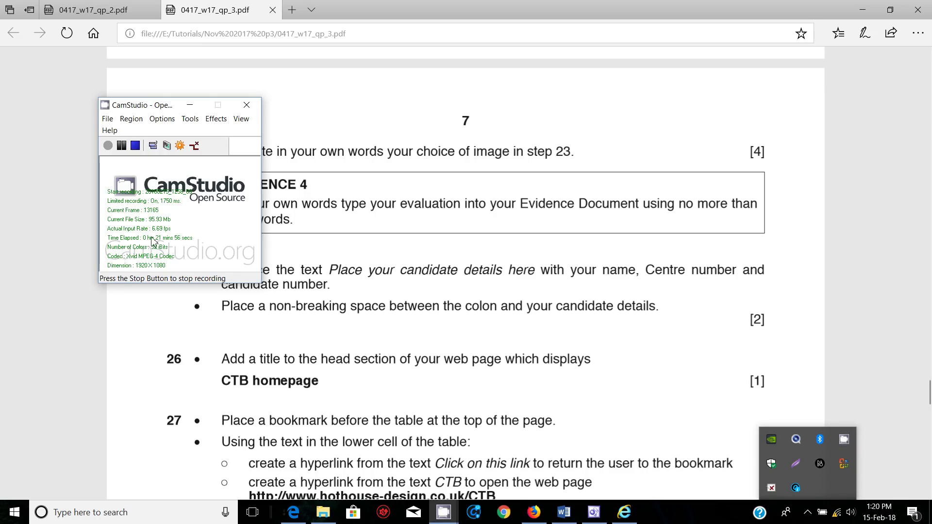